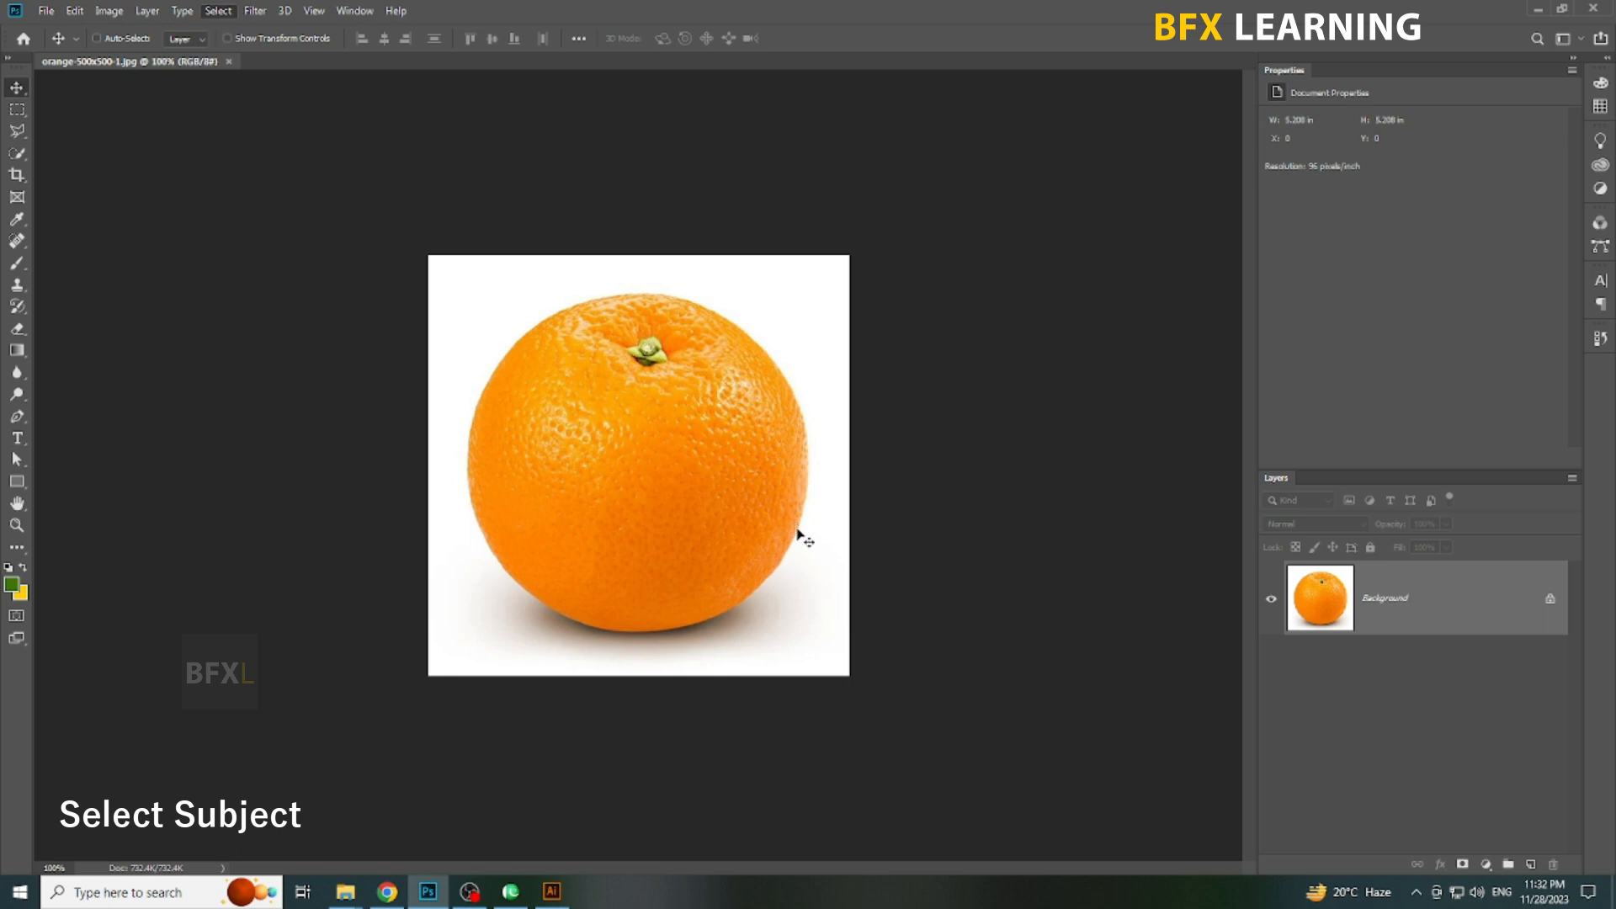
- Mask out the white background around the orange and convert the masked layer to a smart object
{"action": "left_click", "coordinate": [1462, 867]}
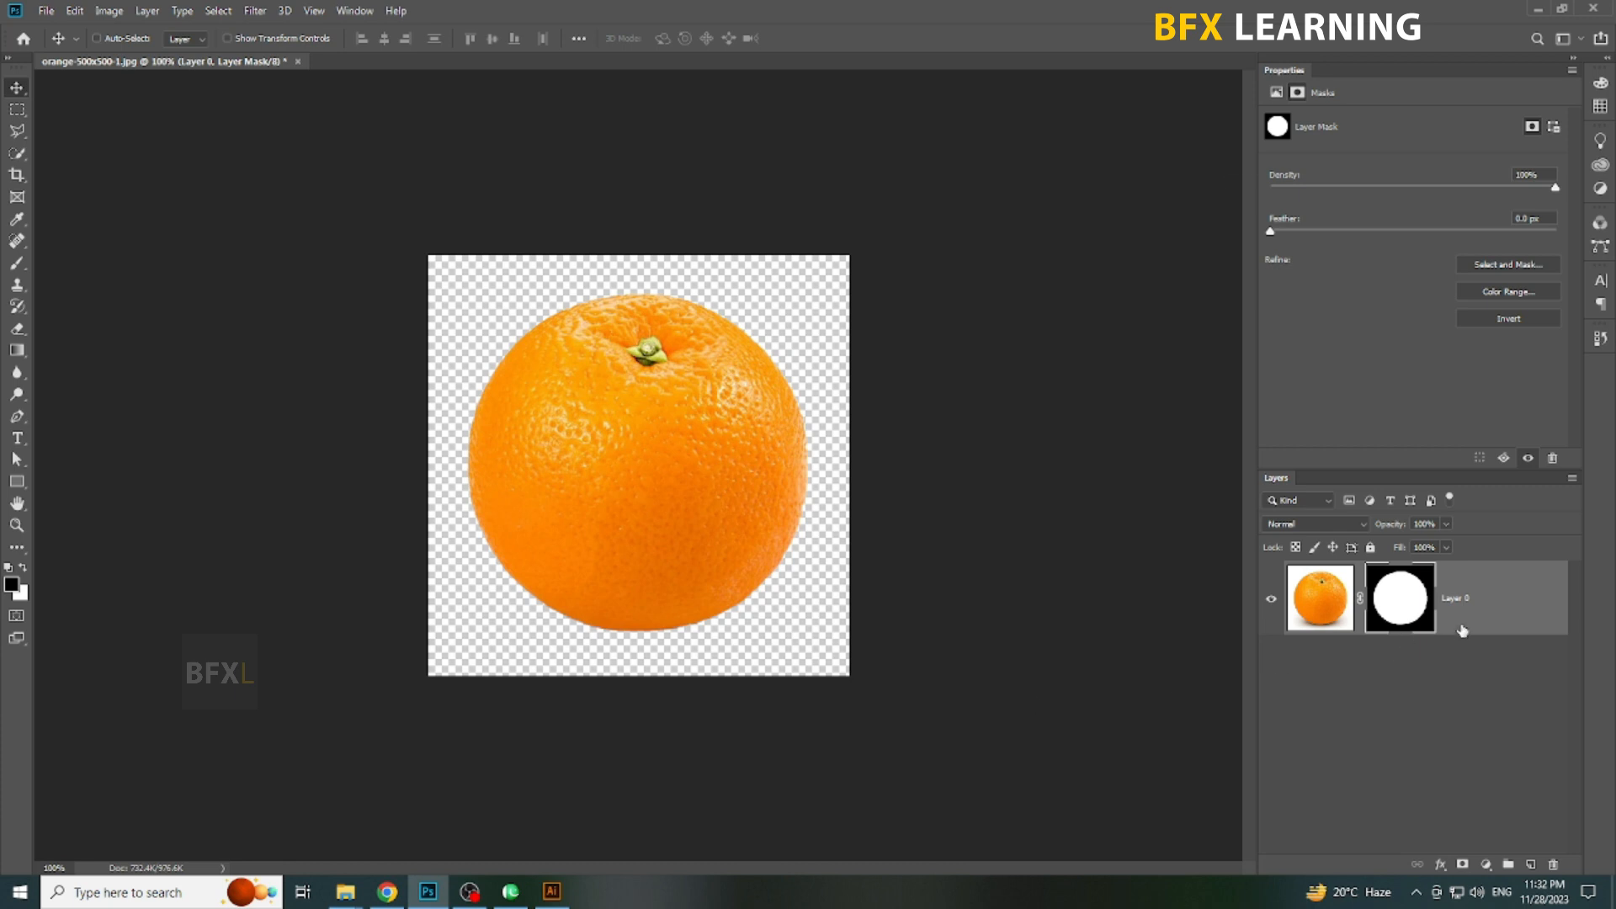
{"action": "right_click", "coordinate": [1462, 630]}
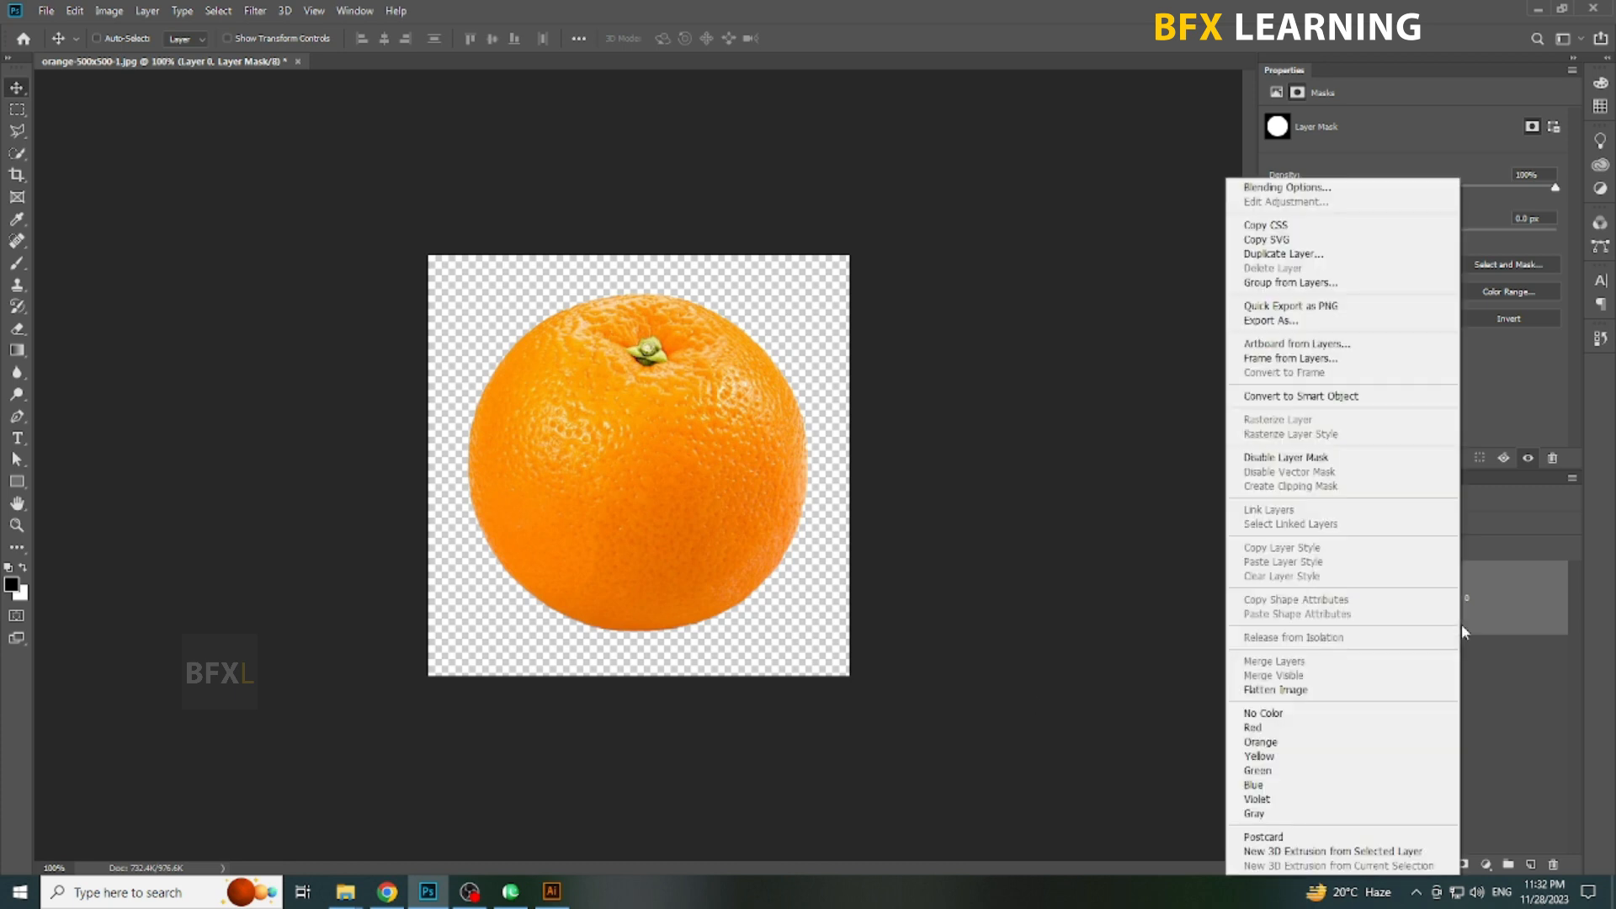
{"action": "left_click", "coordinate": [1338, 399]}
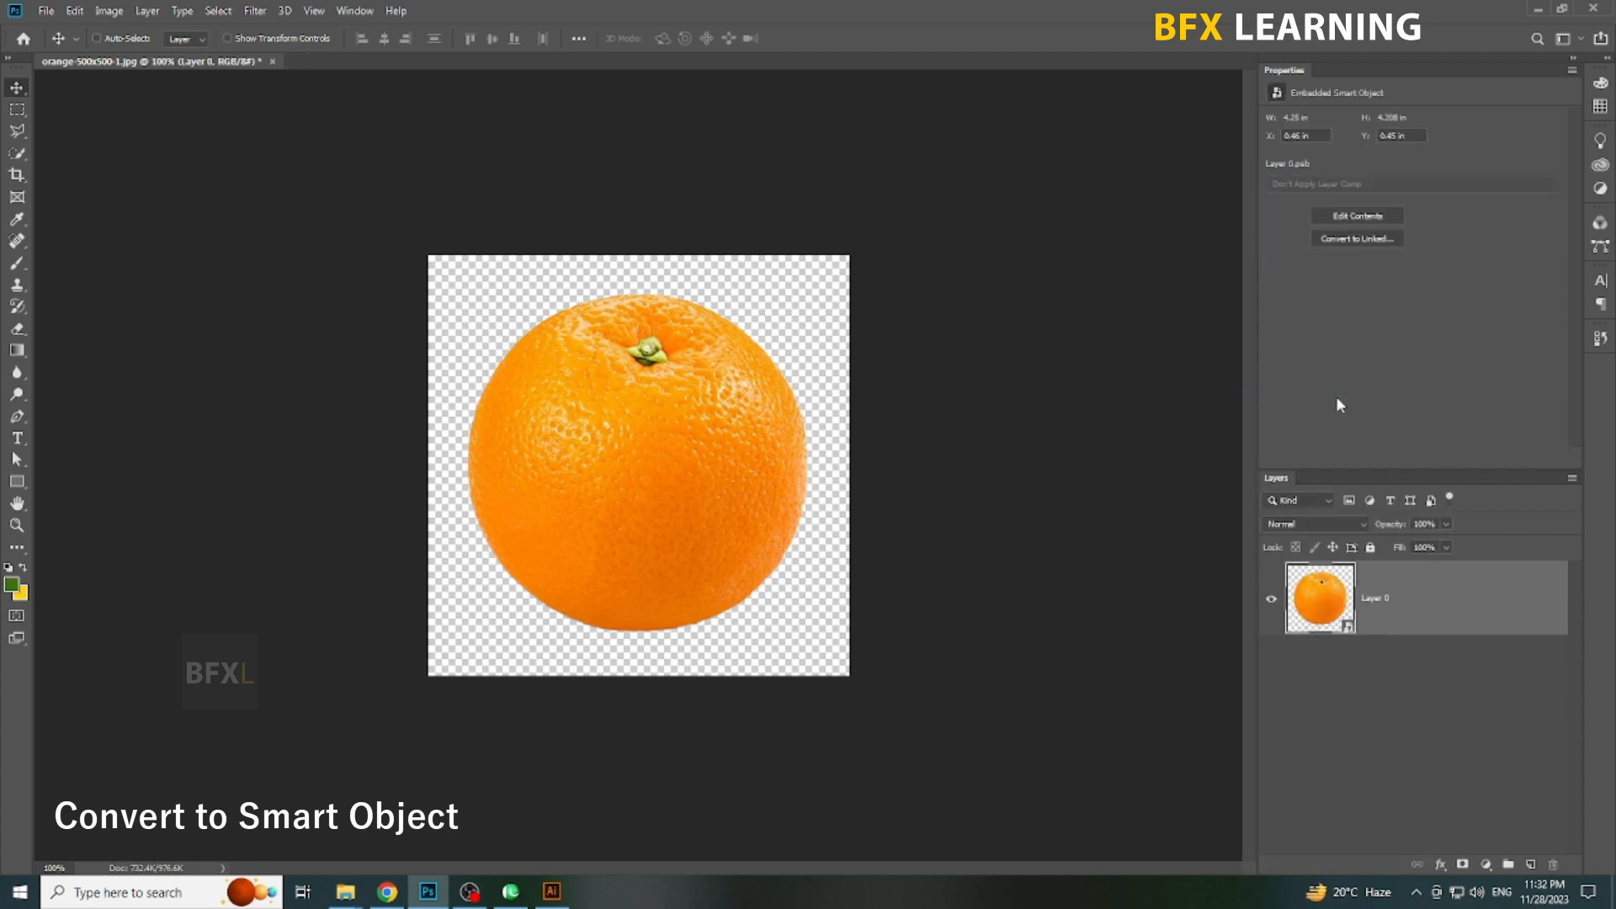
- Copy the upper part of the orange to a new layer, about 1.75 in tall, and raise it slightly
{"action": "key", "text": "m"}
{"action": "left_click_drag", "start_coordinate": [890, 214], "coordinate": [364, 433]}
{"action": "key", "text": "ctrl+c"}
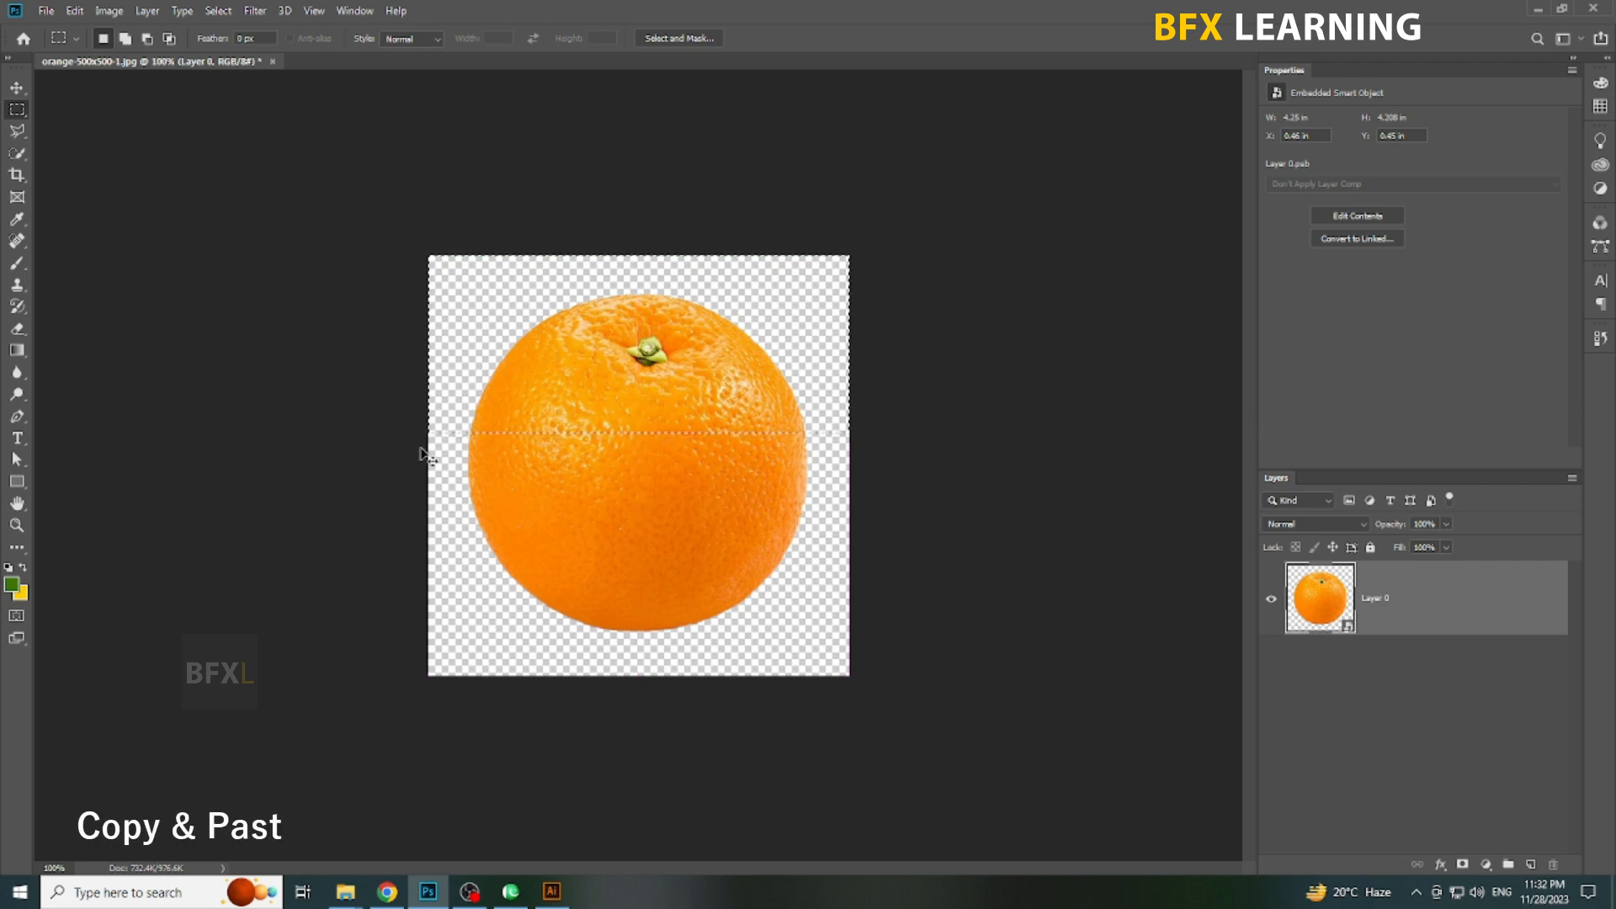
{"action": "key", "text": "ctrl+v"}
{"action": "key", "text": "v"}
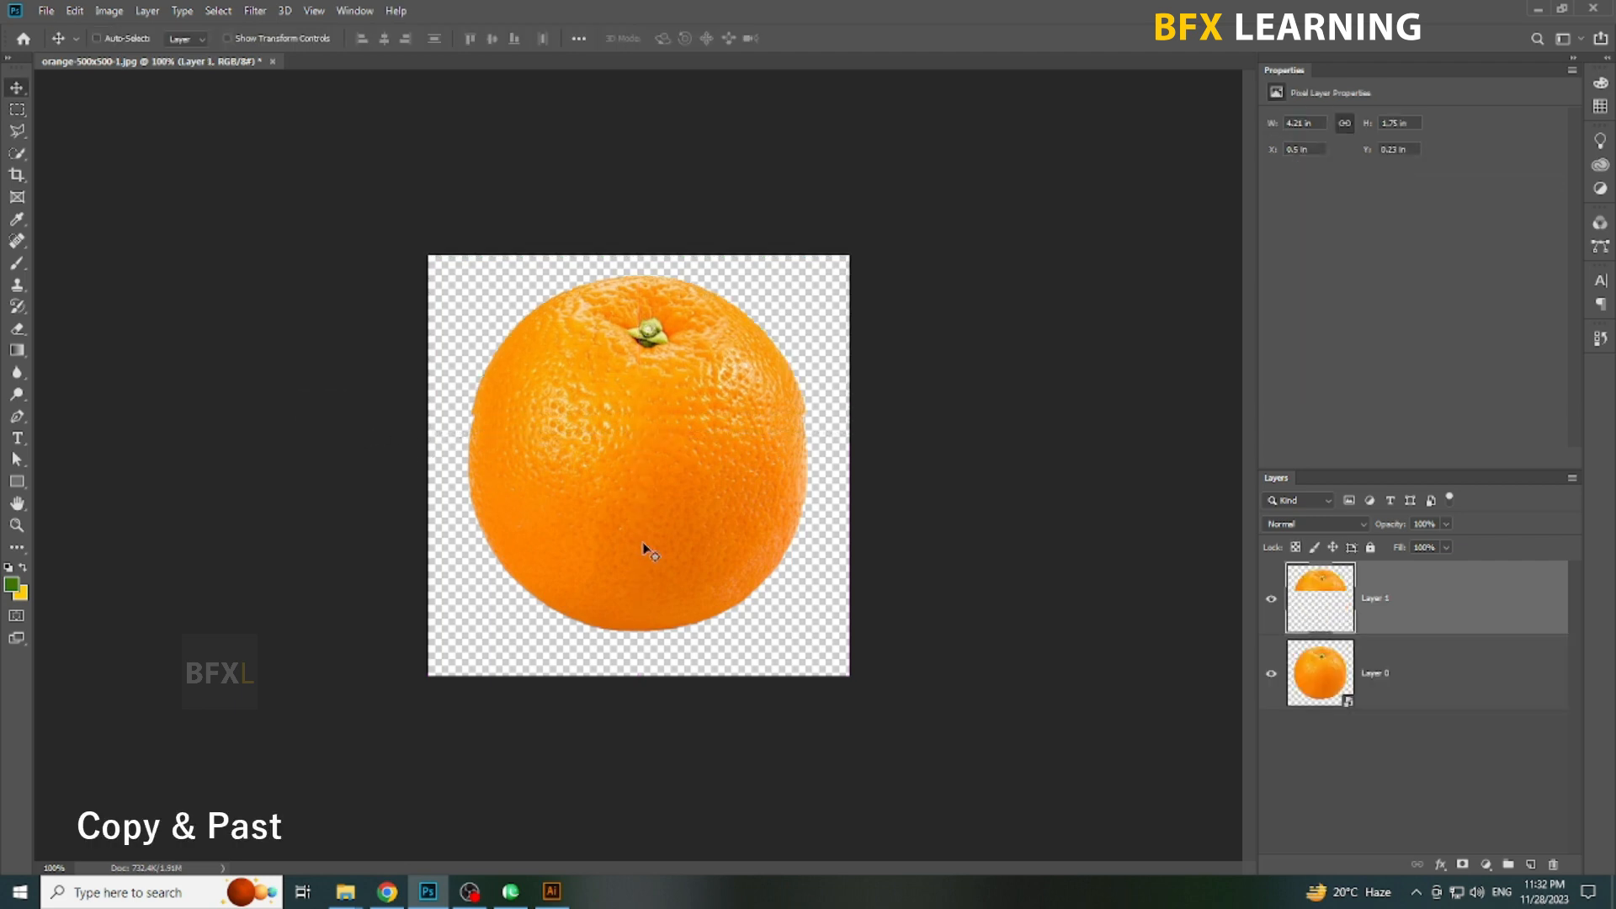
- With the copied top piece hidden, mask Layer 0 to the orange's lower part, and show both layers again
{"action": "left_click", "coordinate": [1272, 601]}
{"action": "left_click", "coordinate": [1379, 677]}
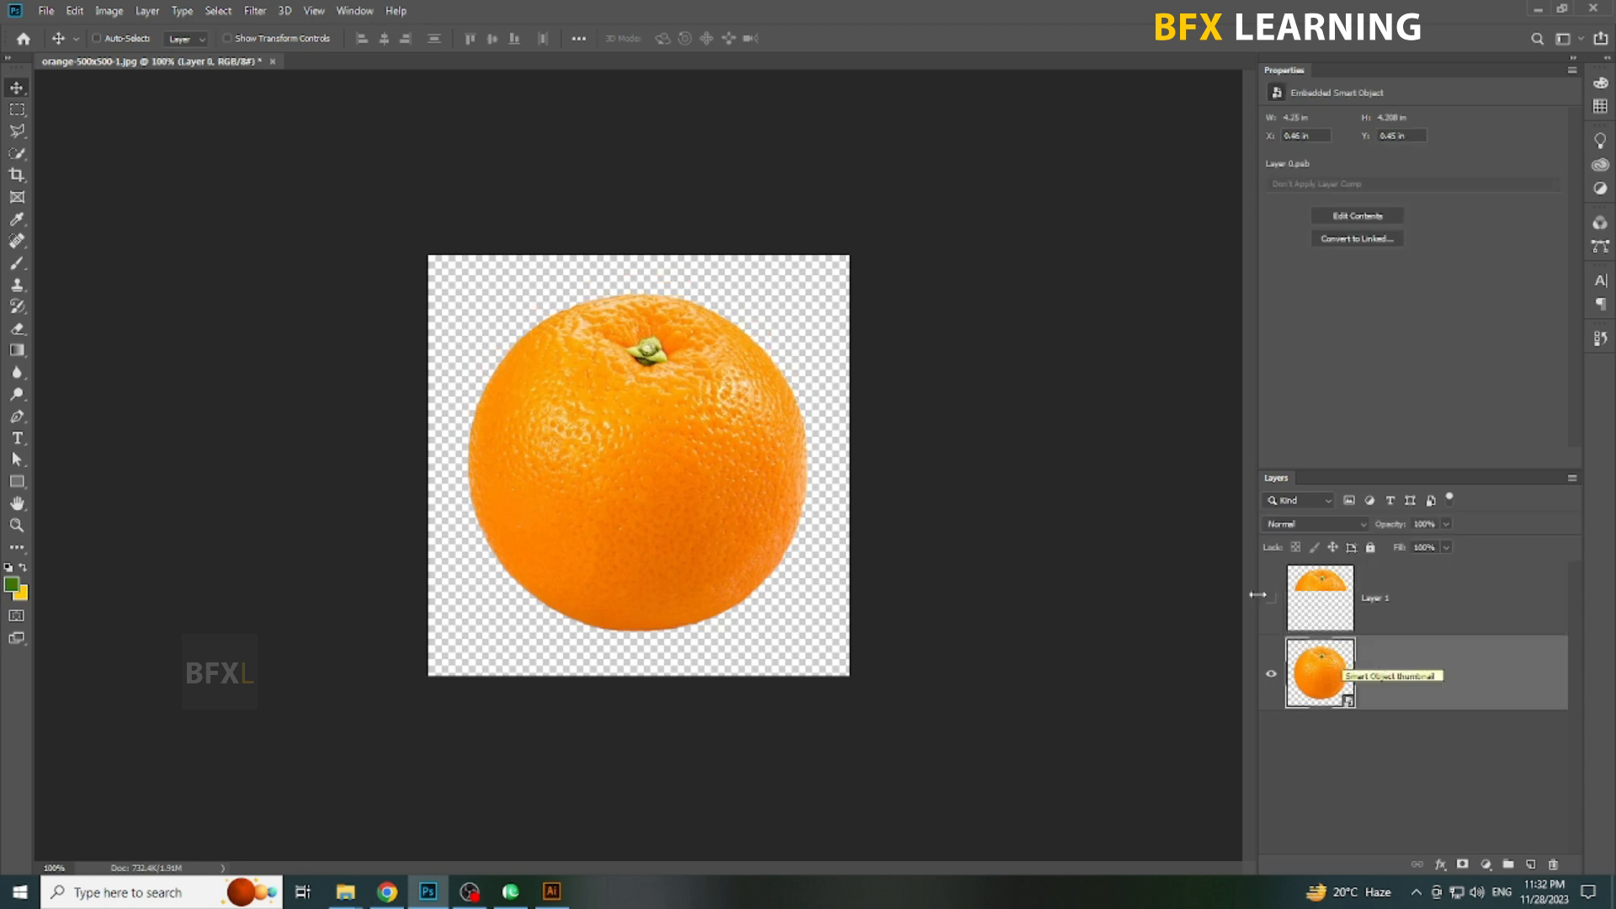
{"action": "key", "text": "m"}
{"action": "left_click_drag", "start_coordinate": [940, 676], "coordinate": [285, 453]}
{"action": "left_click", "coordinate": [1463, 865]}
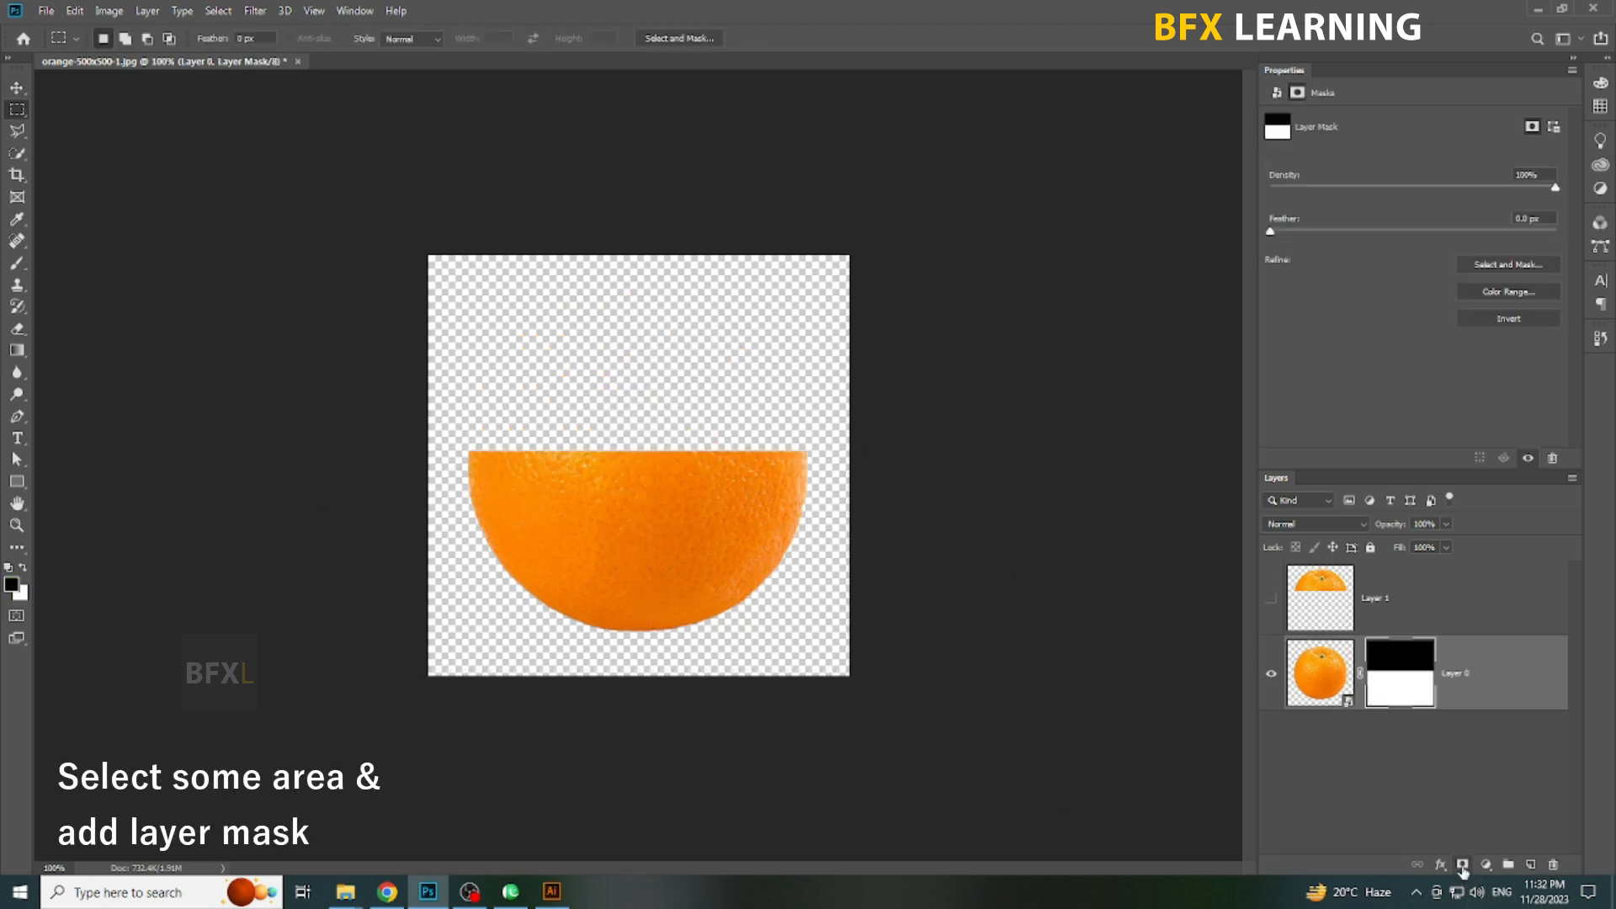
{"action": "key", "text": "v"}
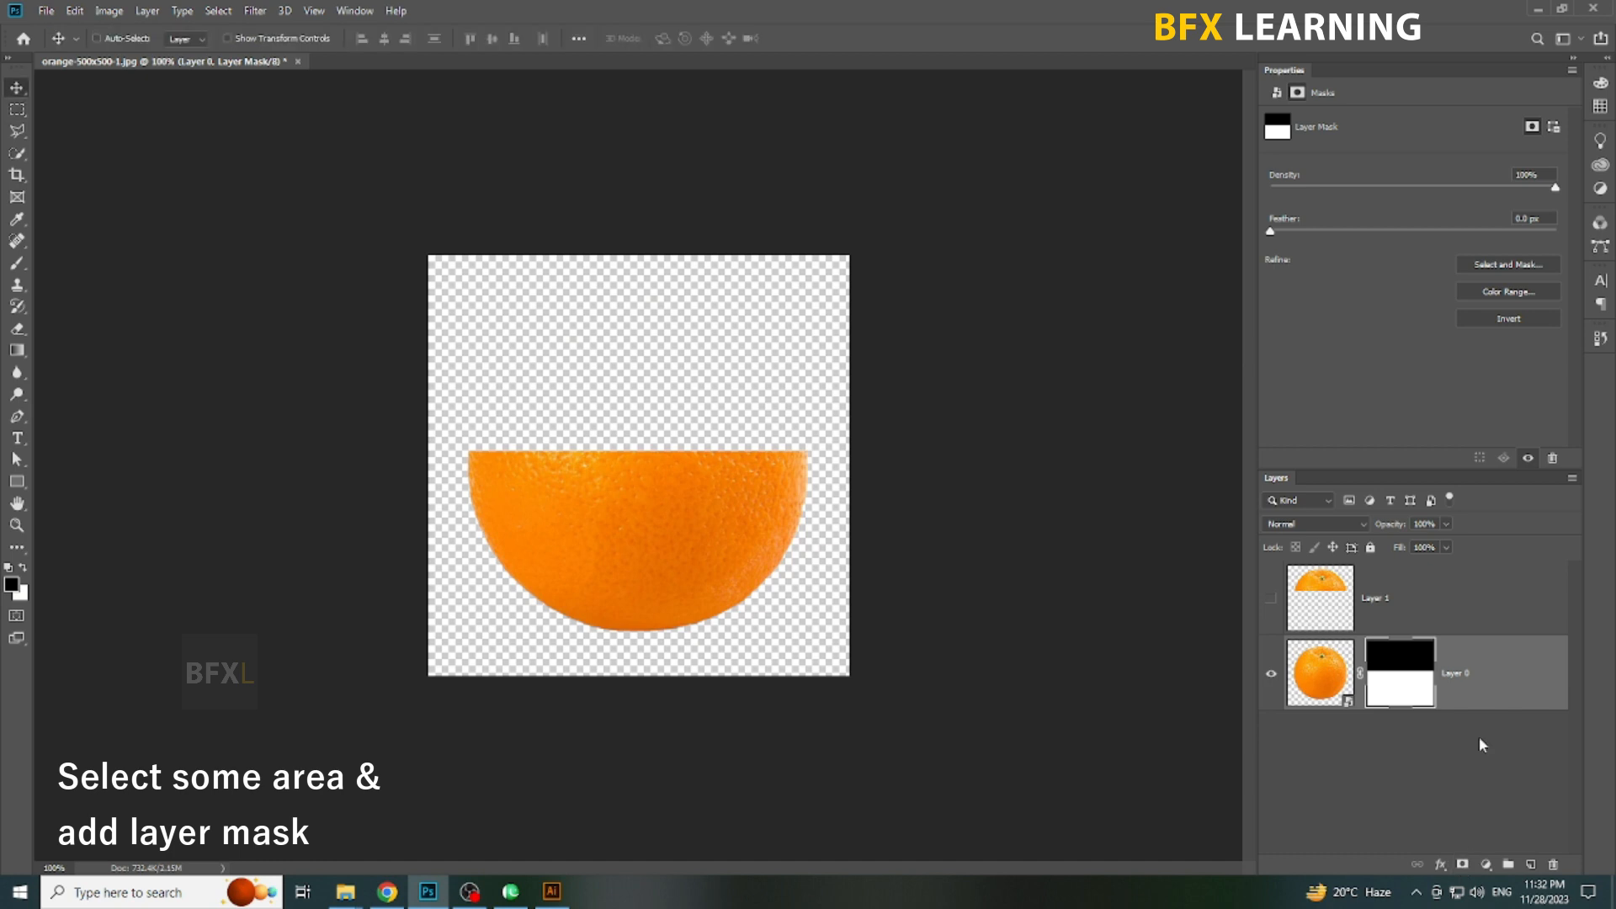
{"action": "left_click", "coordinate": [1272, 599]}
{"action": "left_click", "coordinate": [1272, 673]}
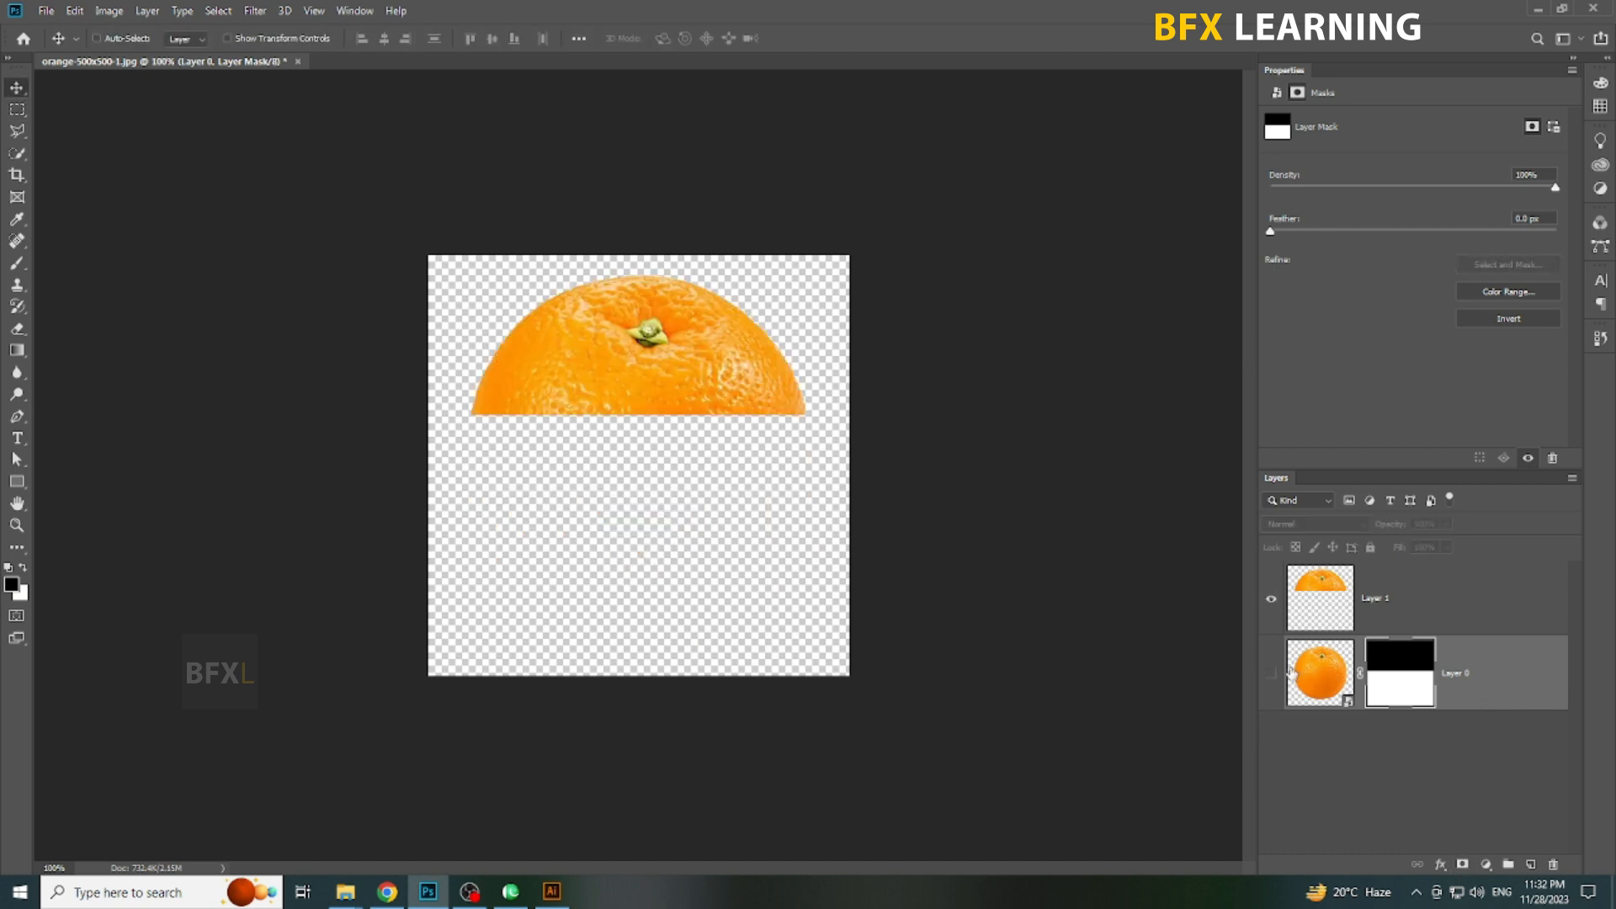
{"action": "left_click", "coordinate": [1271, 673]}
- Enlarge the canvas around the orange on all sides with the Crop tool
{"action": "key", "text": "c"}
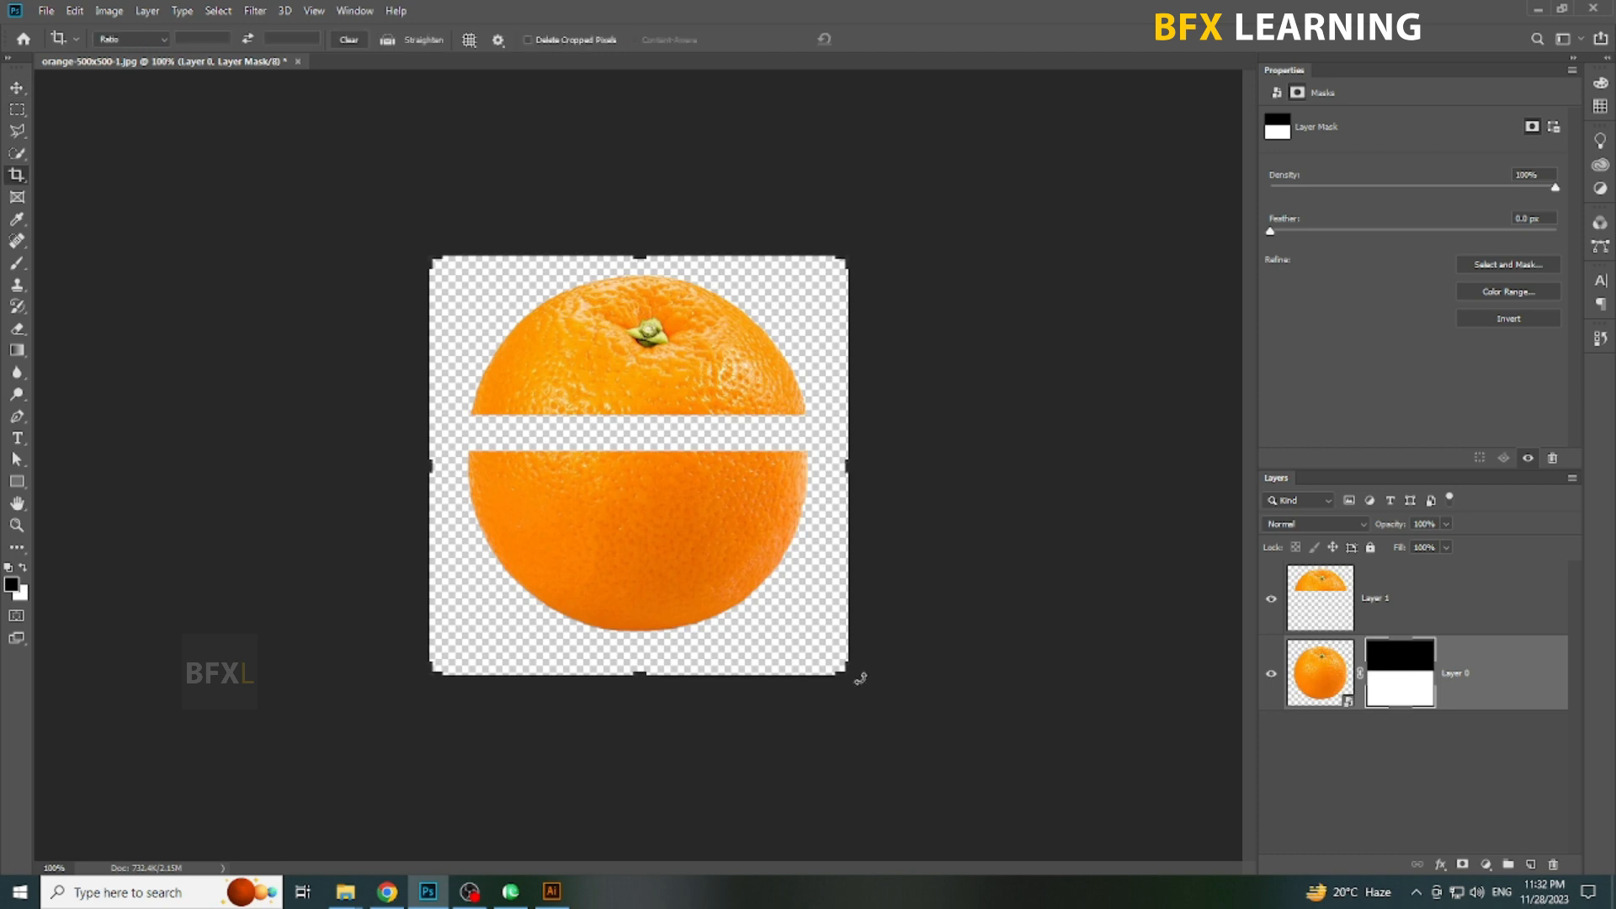
{"action": "mouse_move", "coordinate": [849, 671]}
{"action": "left_mouse_down"}
{"action": "mouse_move", "coordinate": [874, 667]}
{"action": "mouse_move", "coordinate": [864, 687]}
{"action": "left_mouse_up"}
{"action": "left_click_drag", "start_coordinate": [860, 472], "coordinate": [917, 470]}
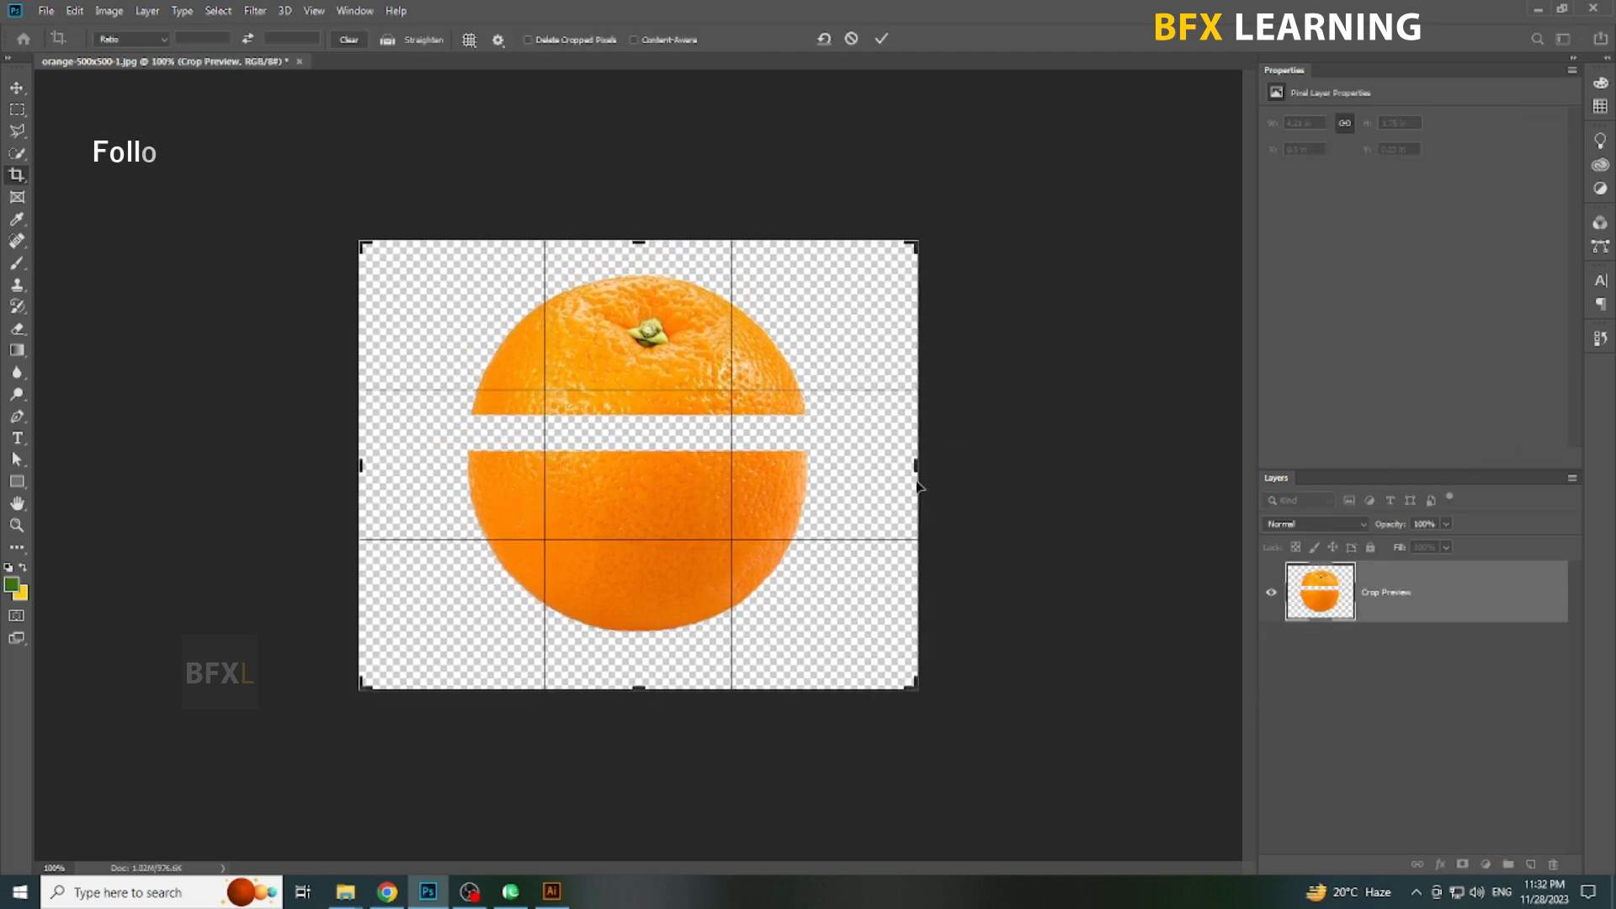
{"action": "left_click_drag", "start_coordinate": [918, 686], "coordinate": [982, 733]}
{"action": "key", "text": "Return"}
- Widen the gap between the orange pieces by moving the lower half down and the top piece slightly up
{"action": "key", "text": "v"}
{"action": "left_click_drag", "start_coordinate": [740, 516], "coordinate": [718, 568]}
{"action": "left_click", "coordinate": [737, 349]}
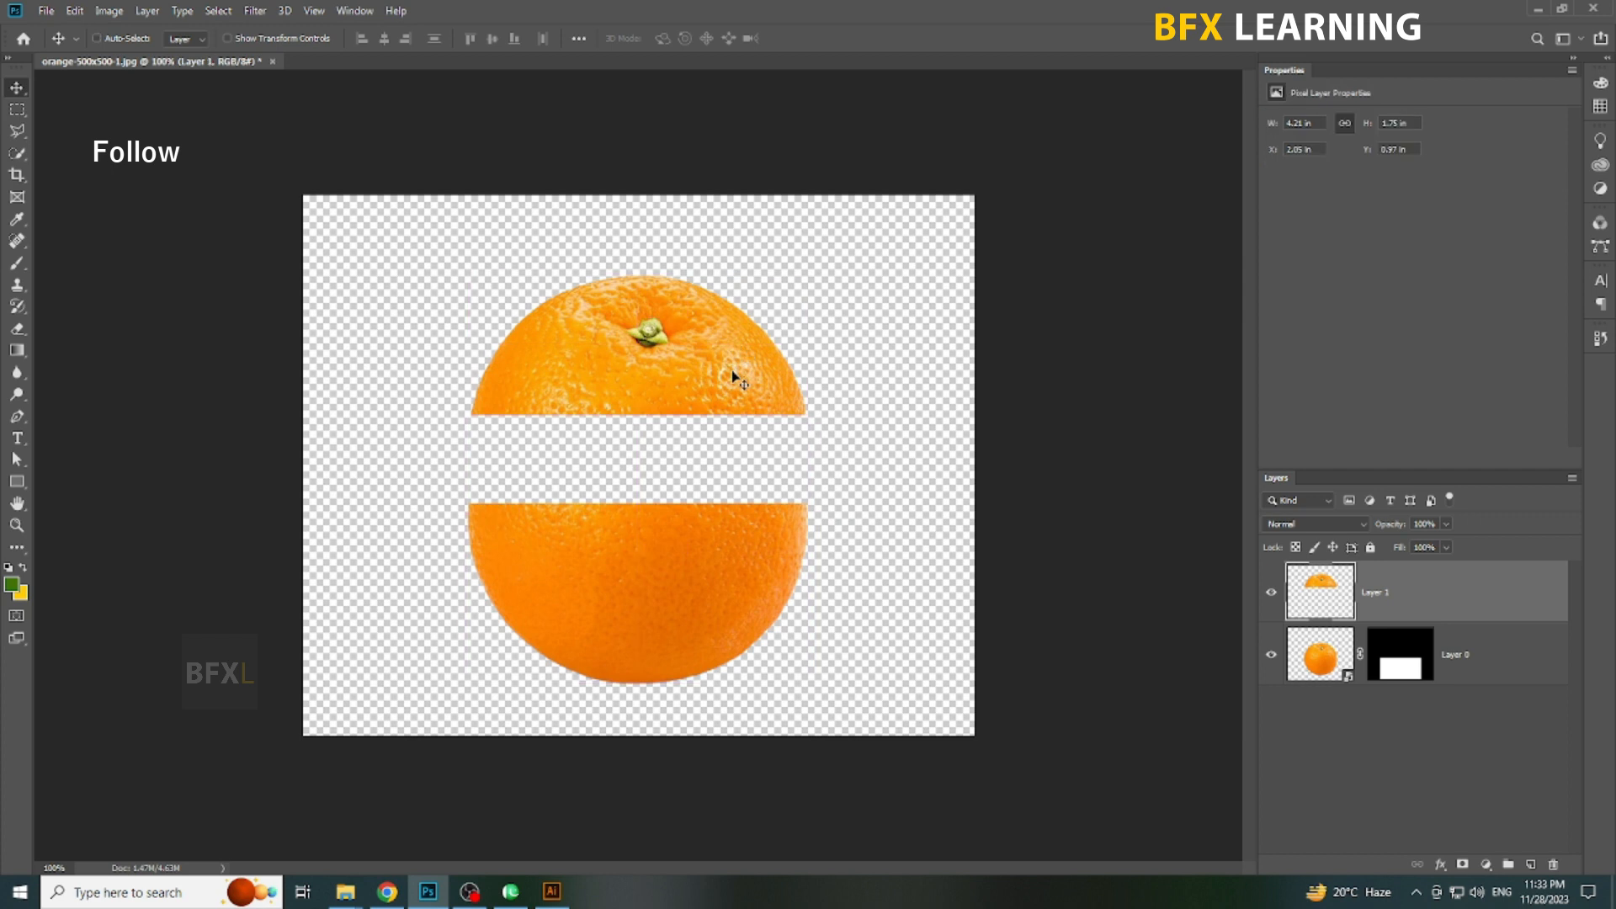
{"action": "left_click_drag", "start_coordinate": [732, 368], "coordinate": [733, 353]}
- Rotate the top piece about 8° counterclockwise and shift it slightly up and to the left
{"action": "key", "text": "ctrl+t"}
{"action": "left_click_drag", "start_coordinate": [833, 430], "coordinate": [895, 427]}
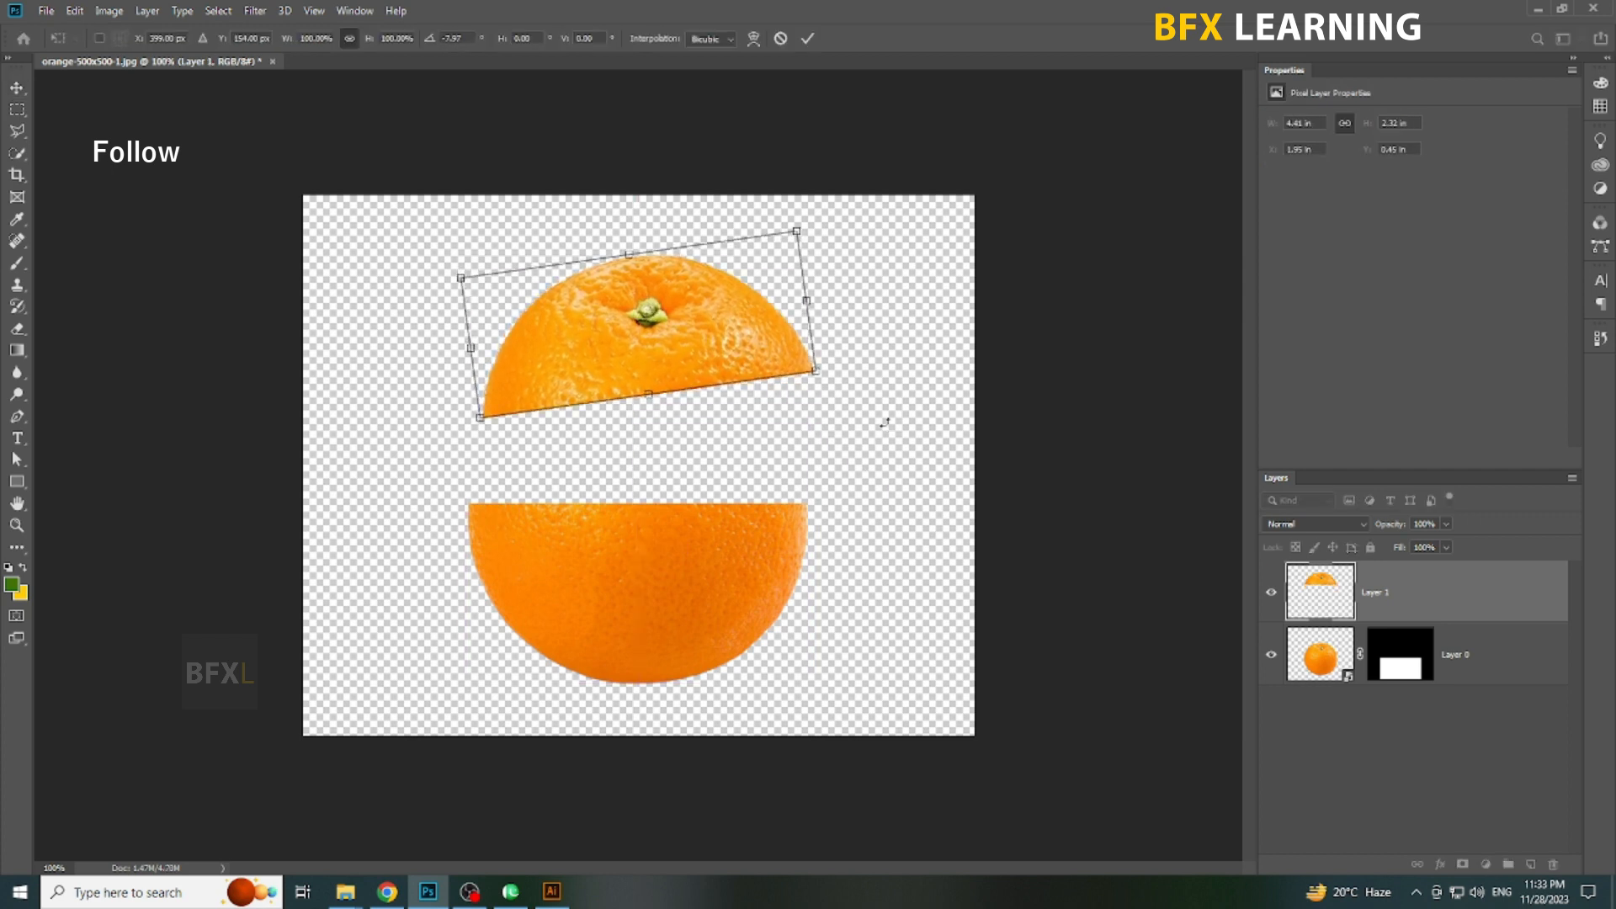
{"action": "left_click_drag", "start_coordinate": [740, 343], "coordinate": [725, 329]}
{"action": "key", "text": "Return"}
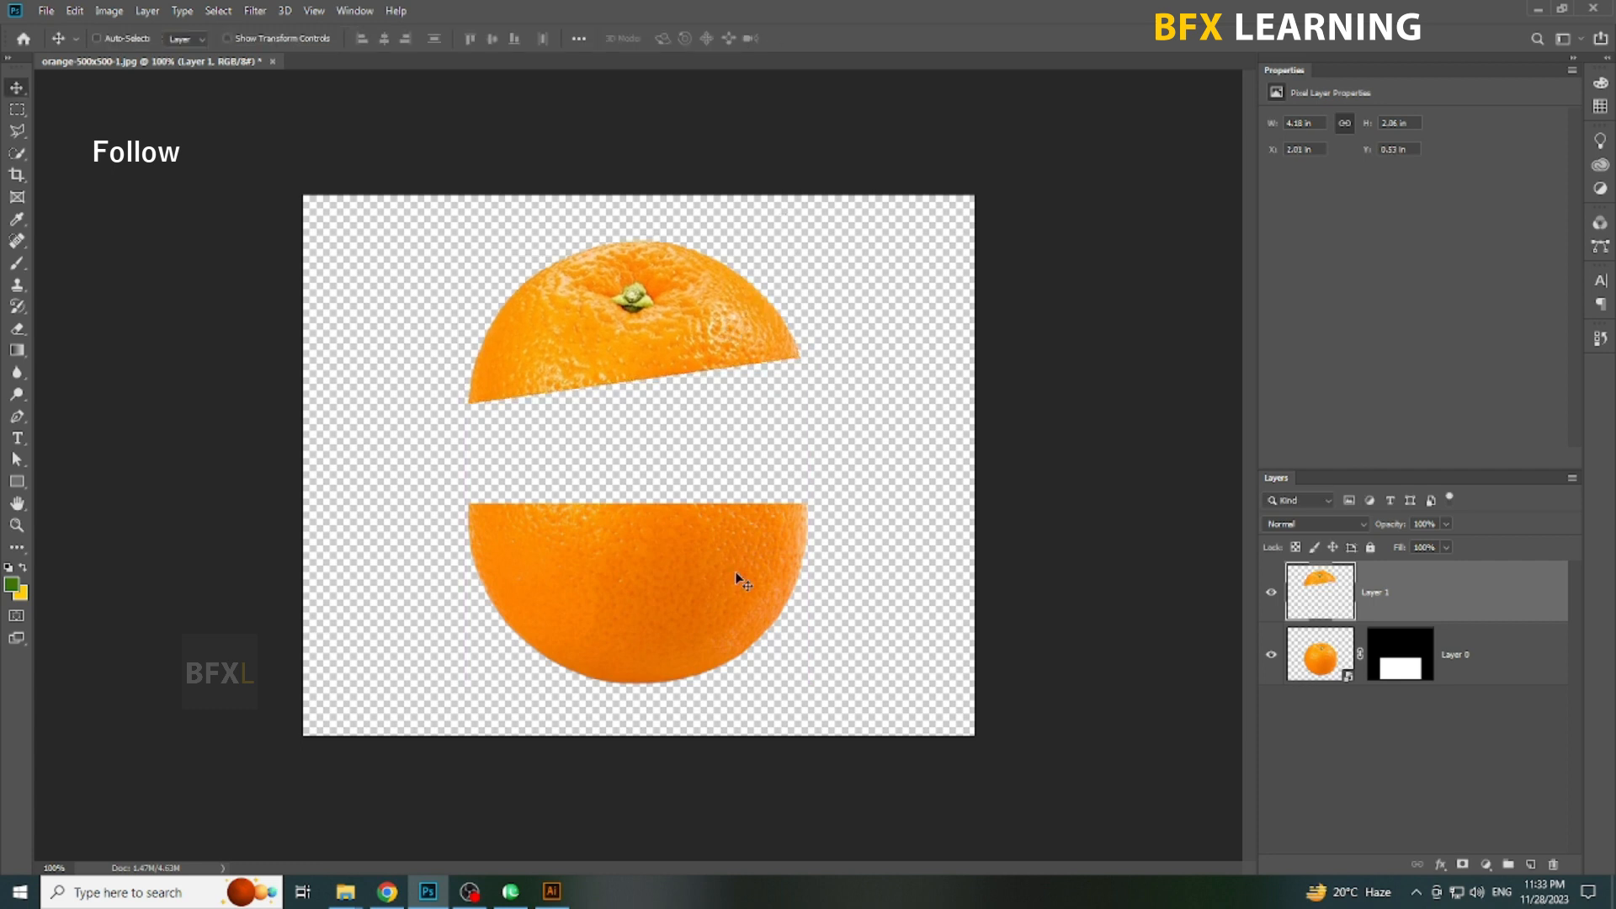
- Rotate the lower half of the orange about 4.7° clockwise and move it slightly down
{"action": "left_click", "coordinate": [758, 606], "text": "ctrl"}
{"action": "key", "text": "ctrl+t"}
{"action": "left_click_drag", "start_coordinate": [806, 692], "coordinate": [817, 739]}
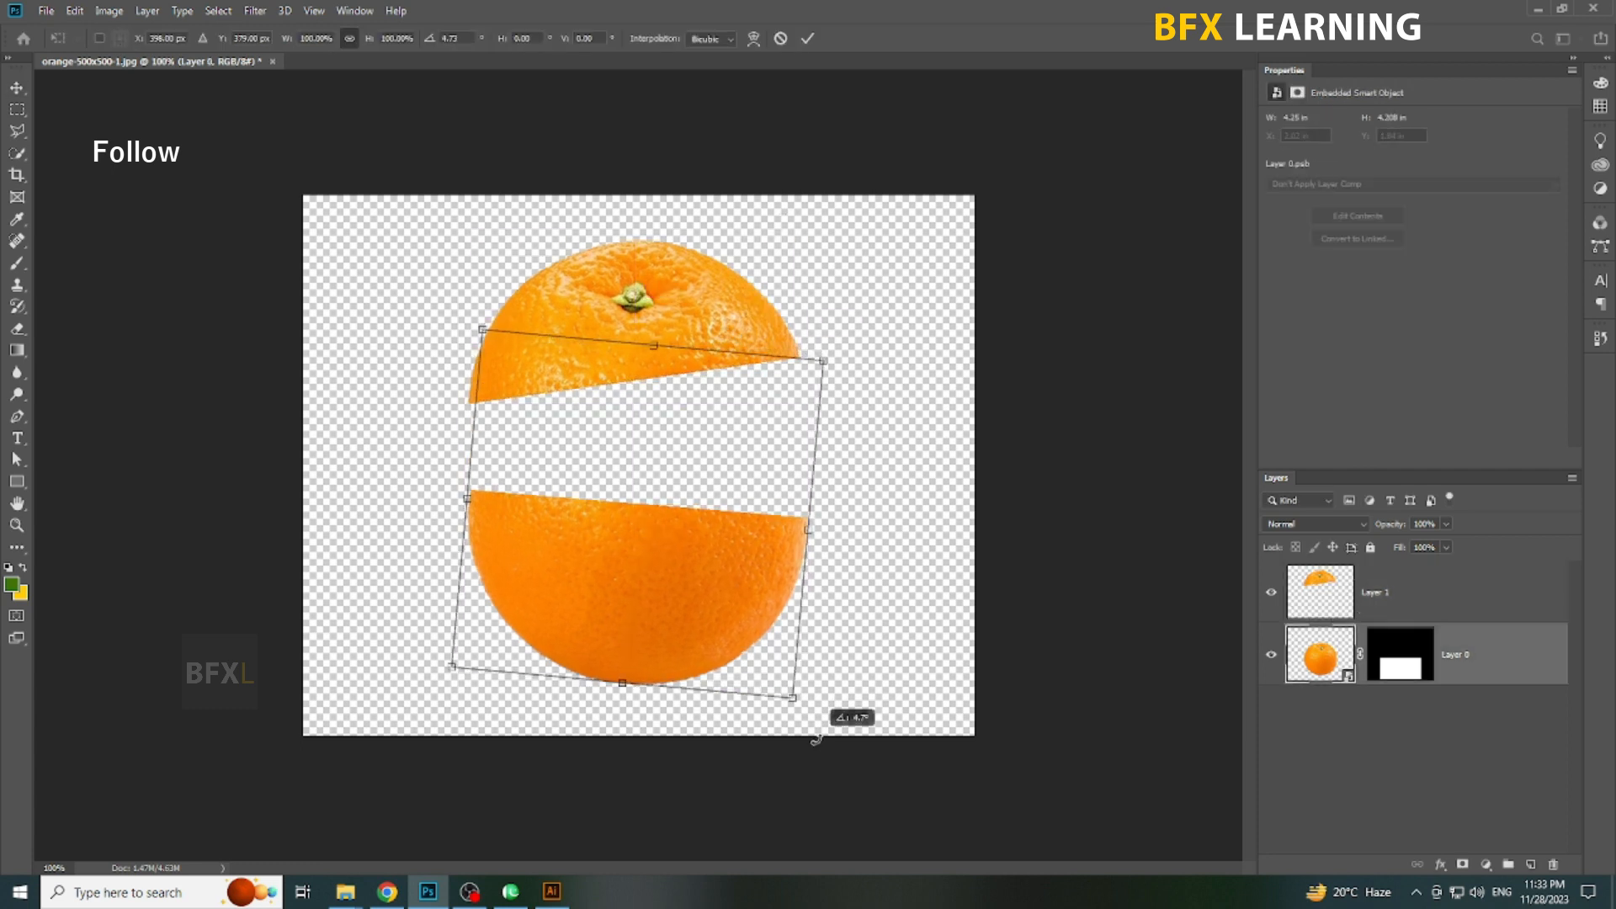
{"action": "key", "text": "Return"}
{"action": "left_click_drag", "start_coordinate": [709, 568], "coordinate": [710, 582]}
- Place the round orange slice image from the Orange Blast folder above Layer 1 and scale it to about 5.9 in wide
{"action": "left_click", "coordinate": [750, 396], "text": "ctrl"}
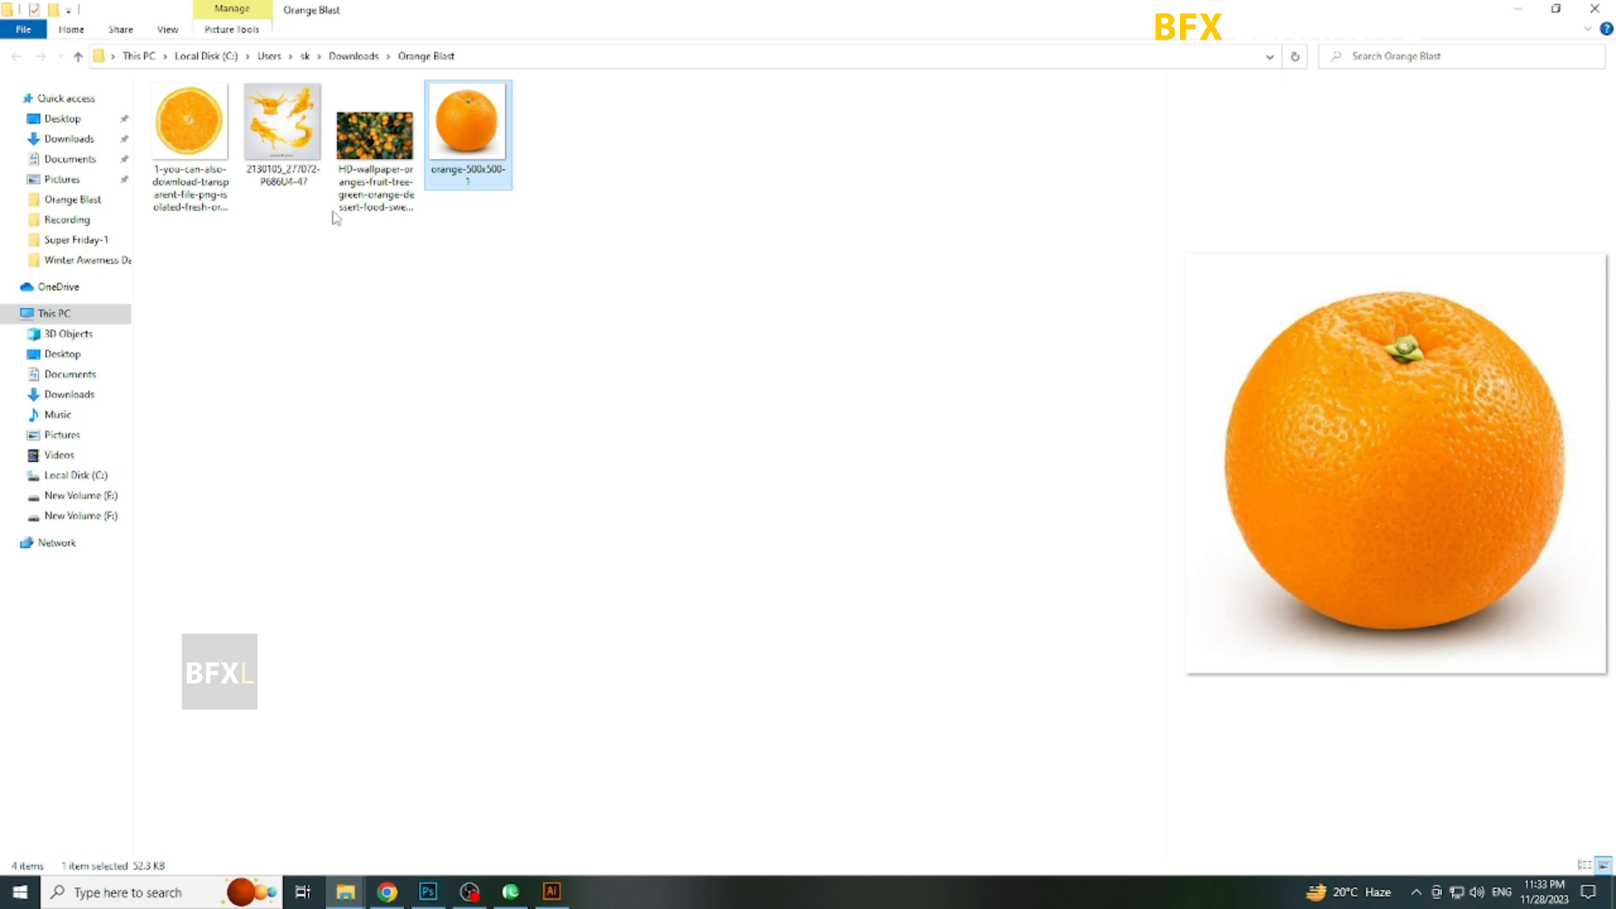
{"action": "left_click_drag", "start_coordinate": [190, 126], "coordinate": [296, 241]}
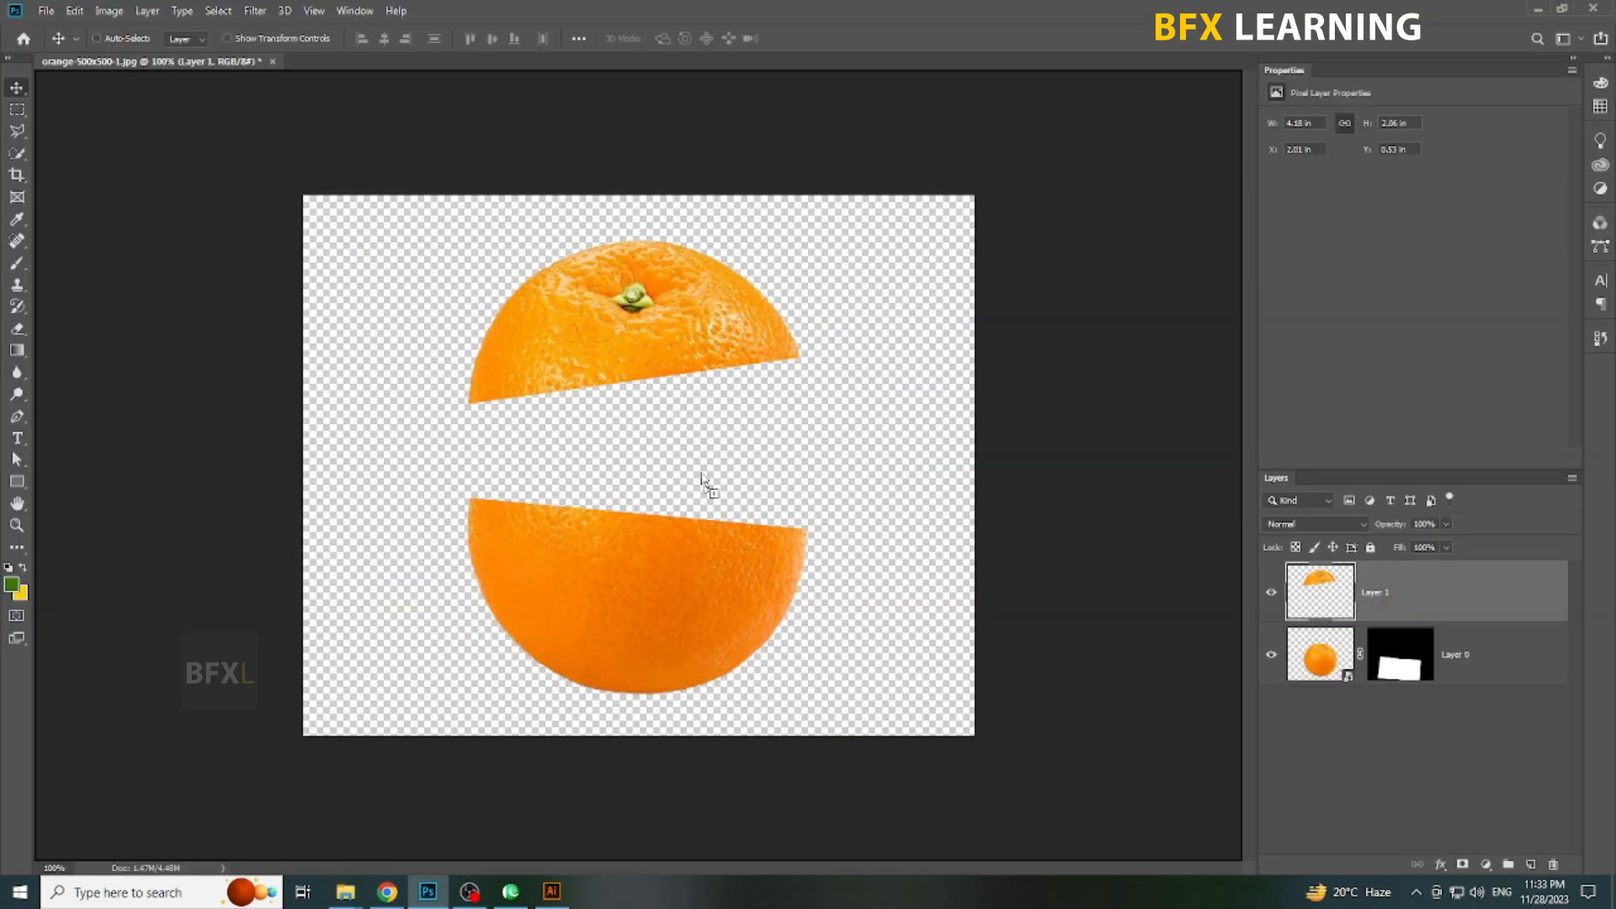
{"action": "left_click_drag", "start_coordinate": [704, 480], "coordinate": [739, 493]}
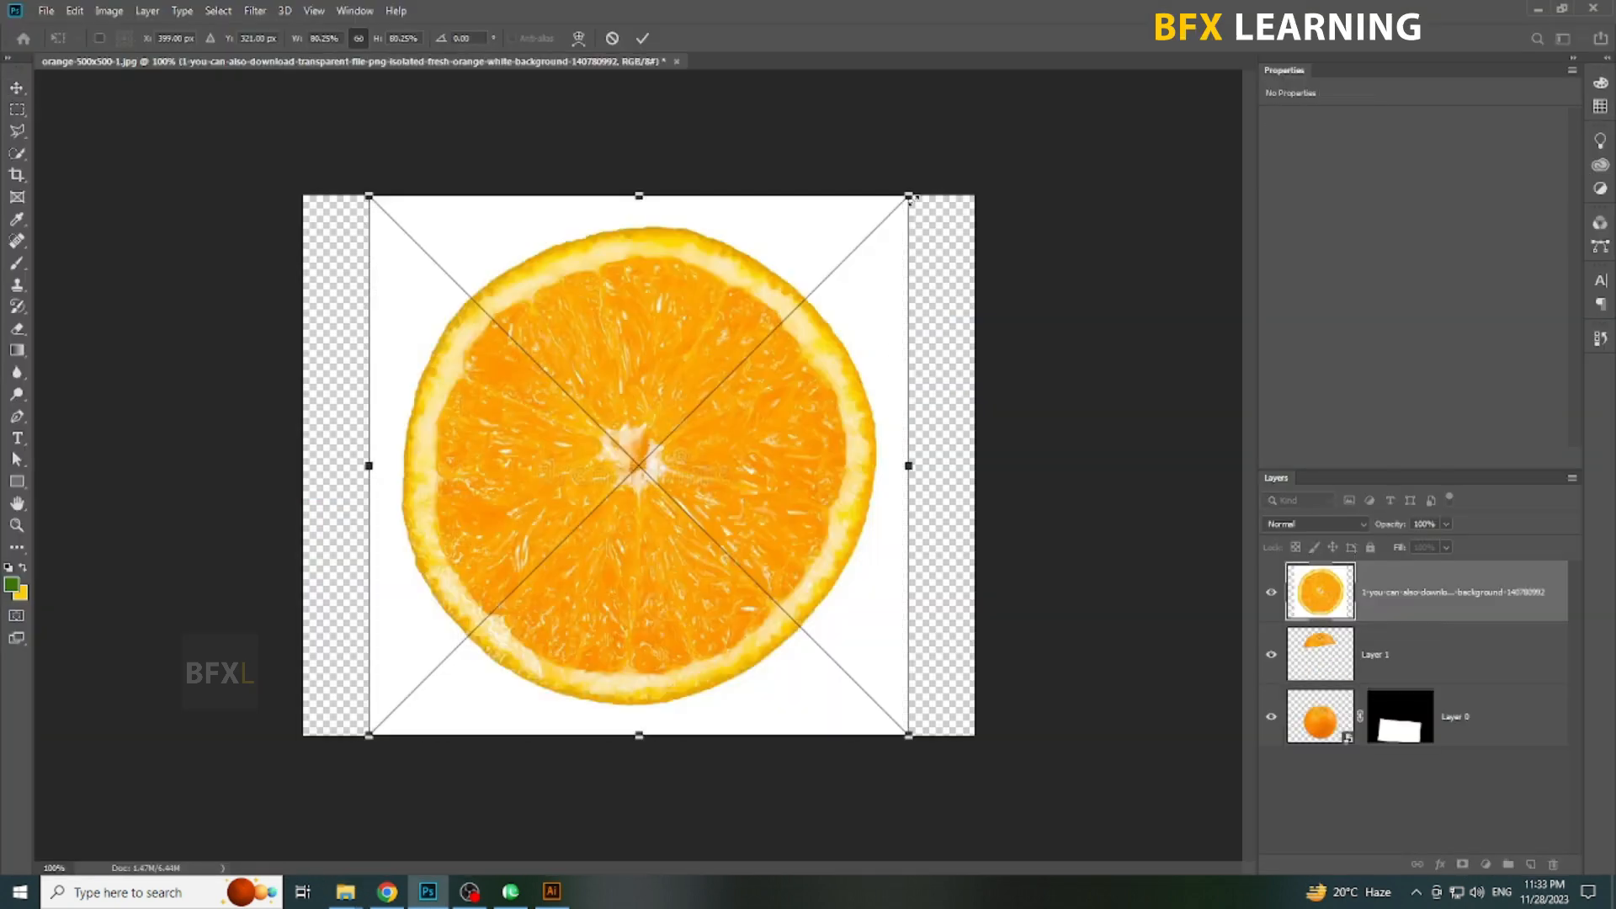
{"action": "left_click_drag", "start_coordinate": [911, 200], "coordinate": [878, 224]}
{"action": "key", "text": "Return"}
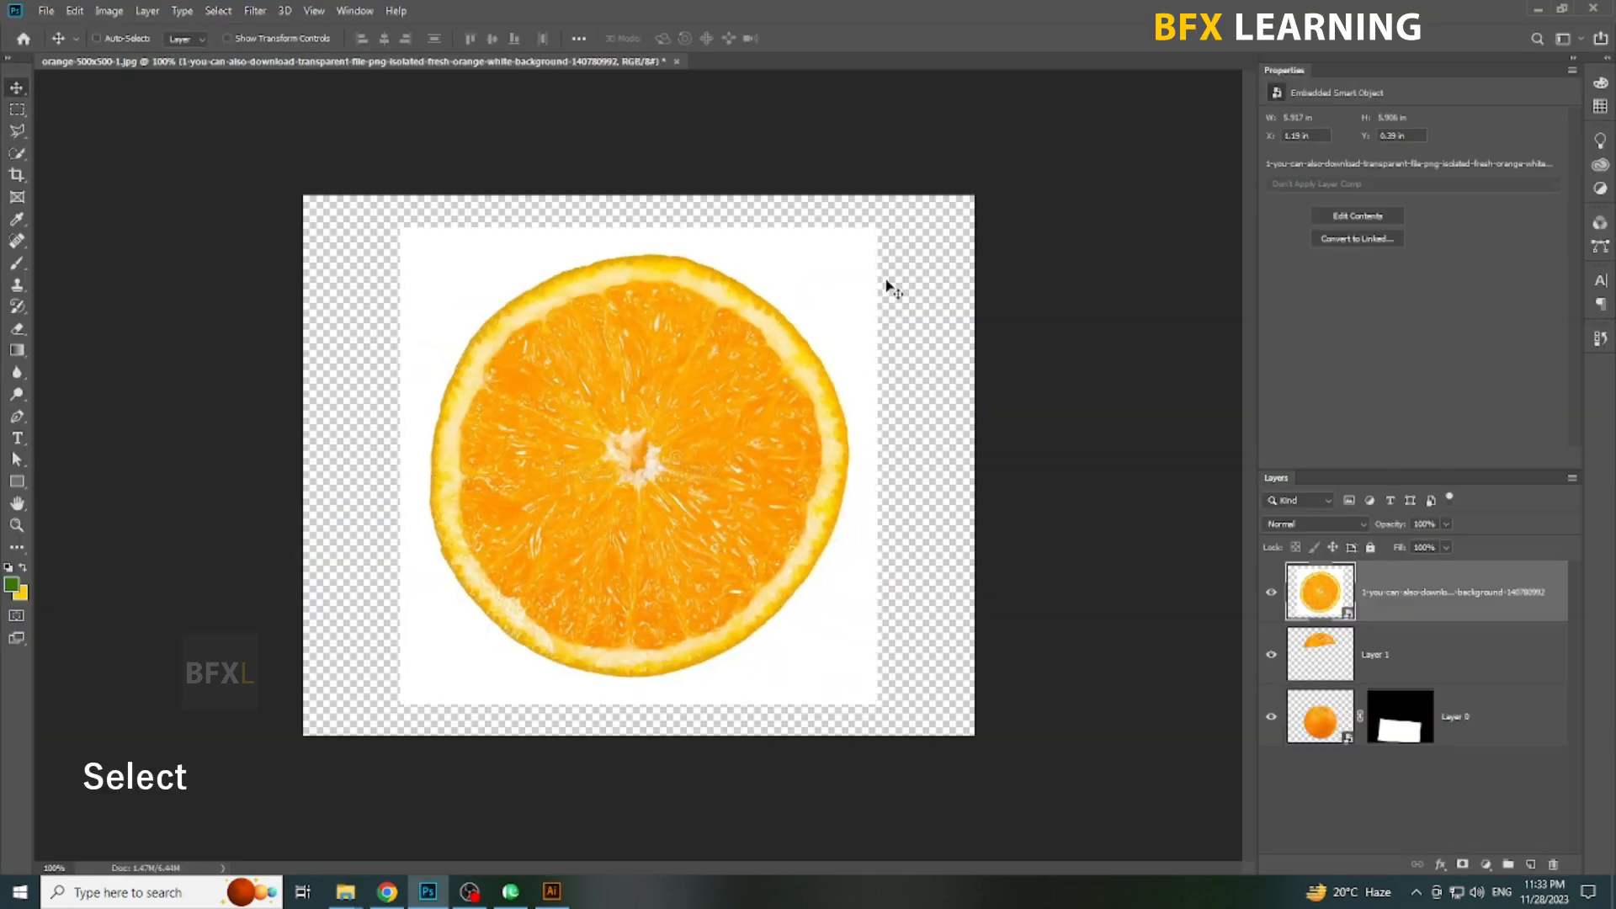
- Select the orange slice as the subject and mask out its white background
{"action": "key", "text": "w"}
{"action": "left_click_drag", "start_coordinate": [817, 273], "coordinate": [787, 312]}
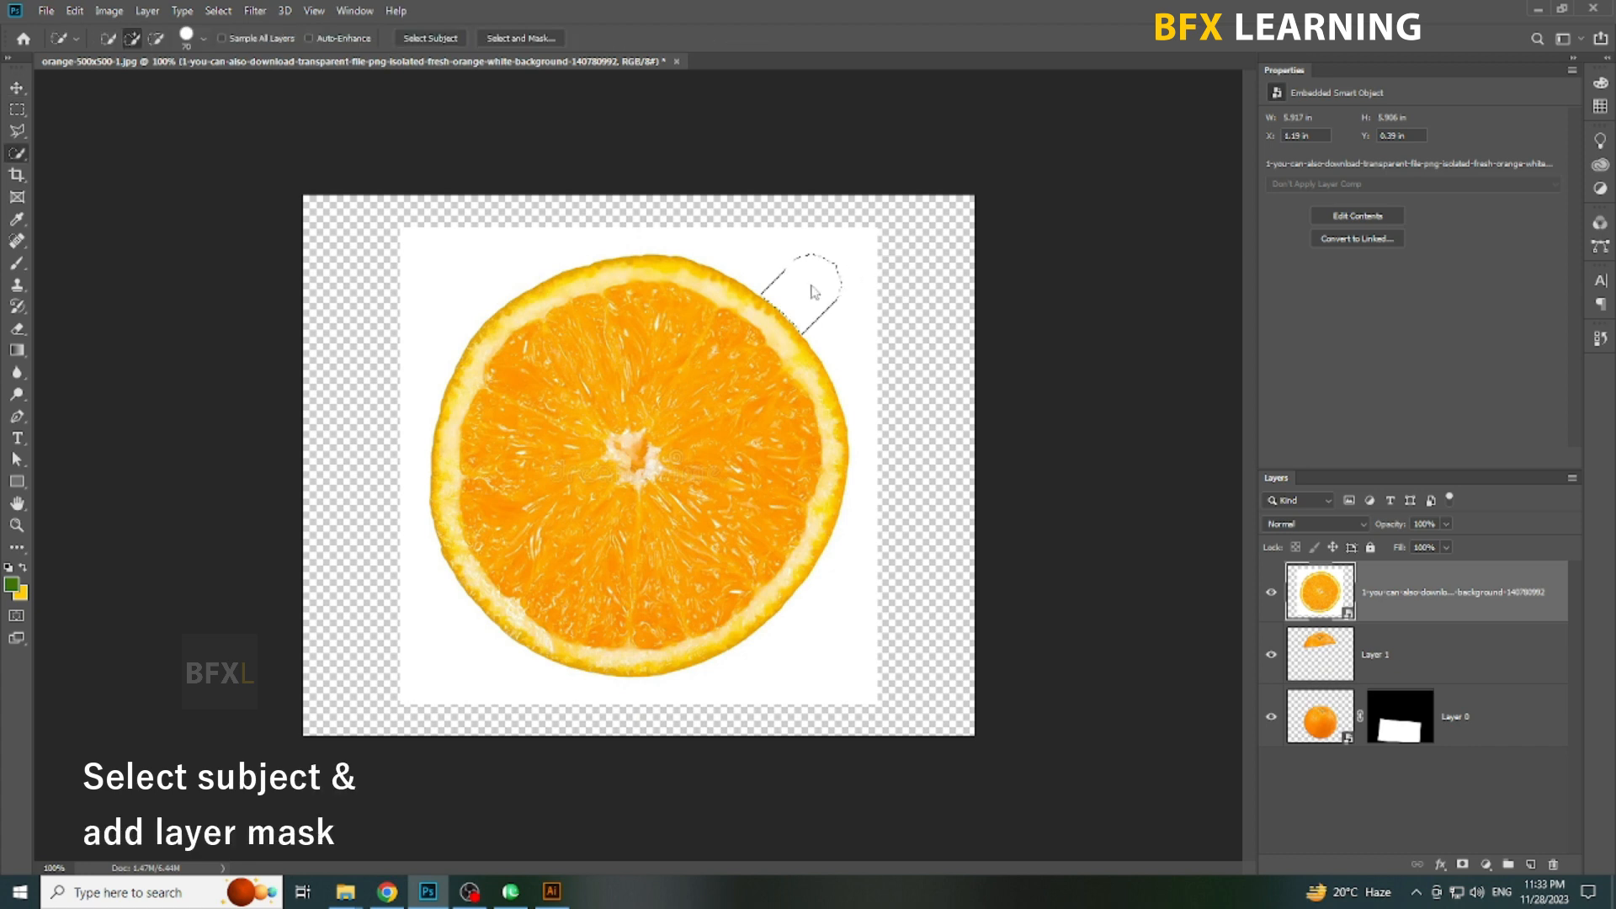
{"action": "left_click", "coordinate": [225, 12]}
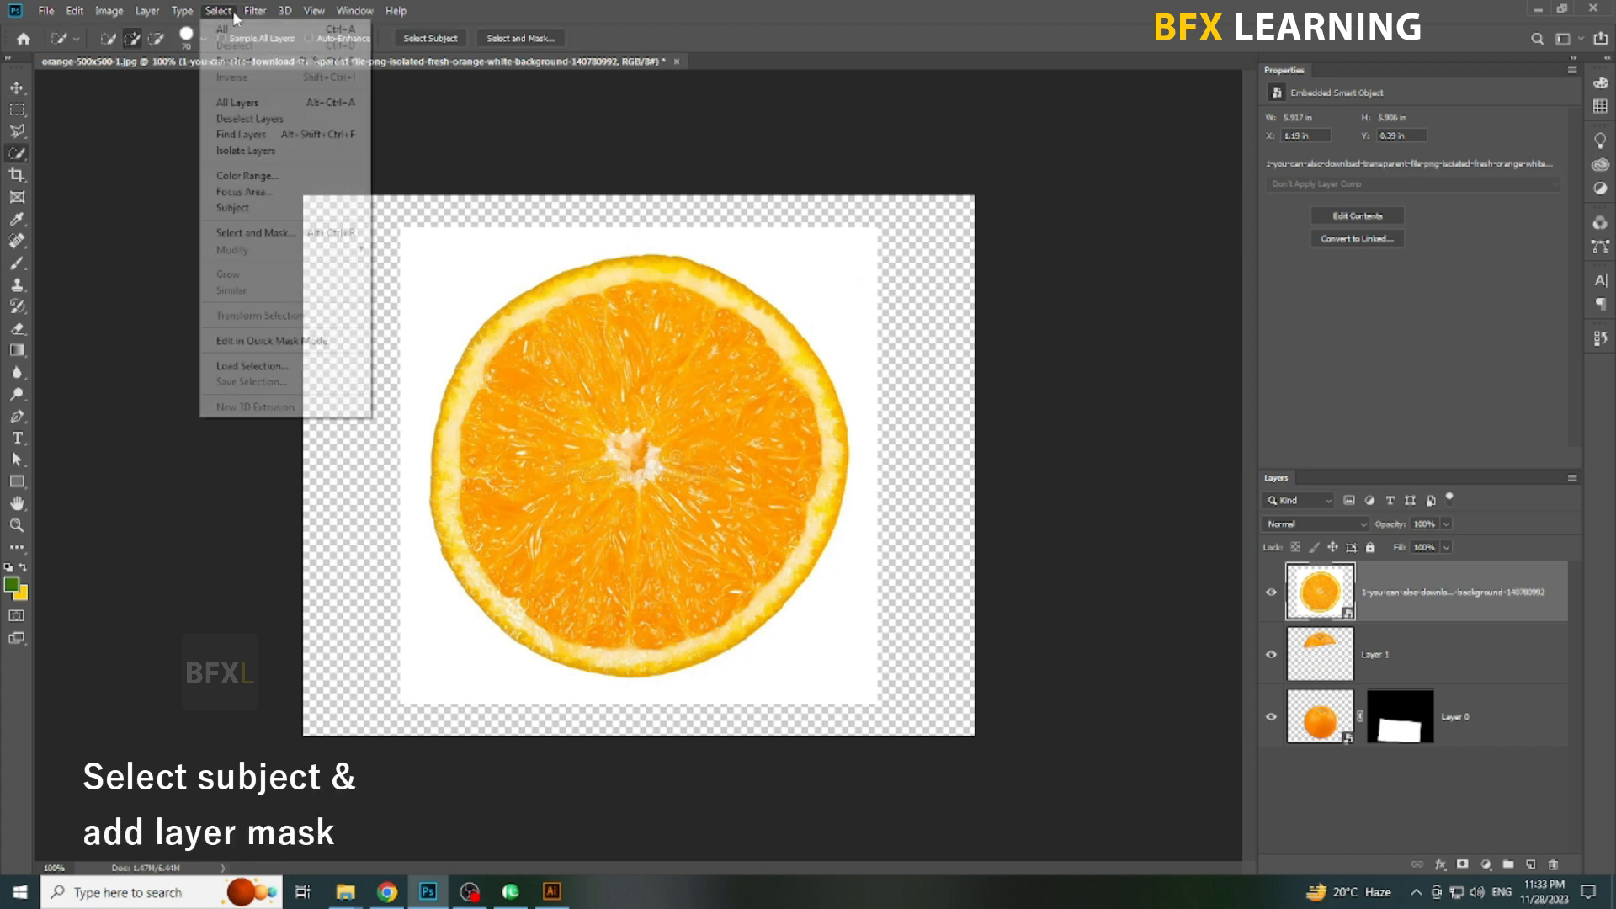
{"action": "left_click", "coordinate": [218, 209]}
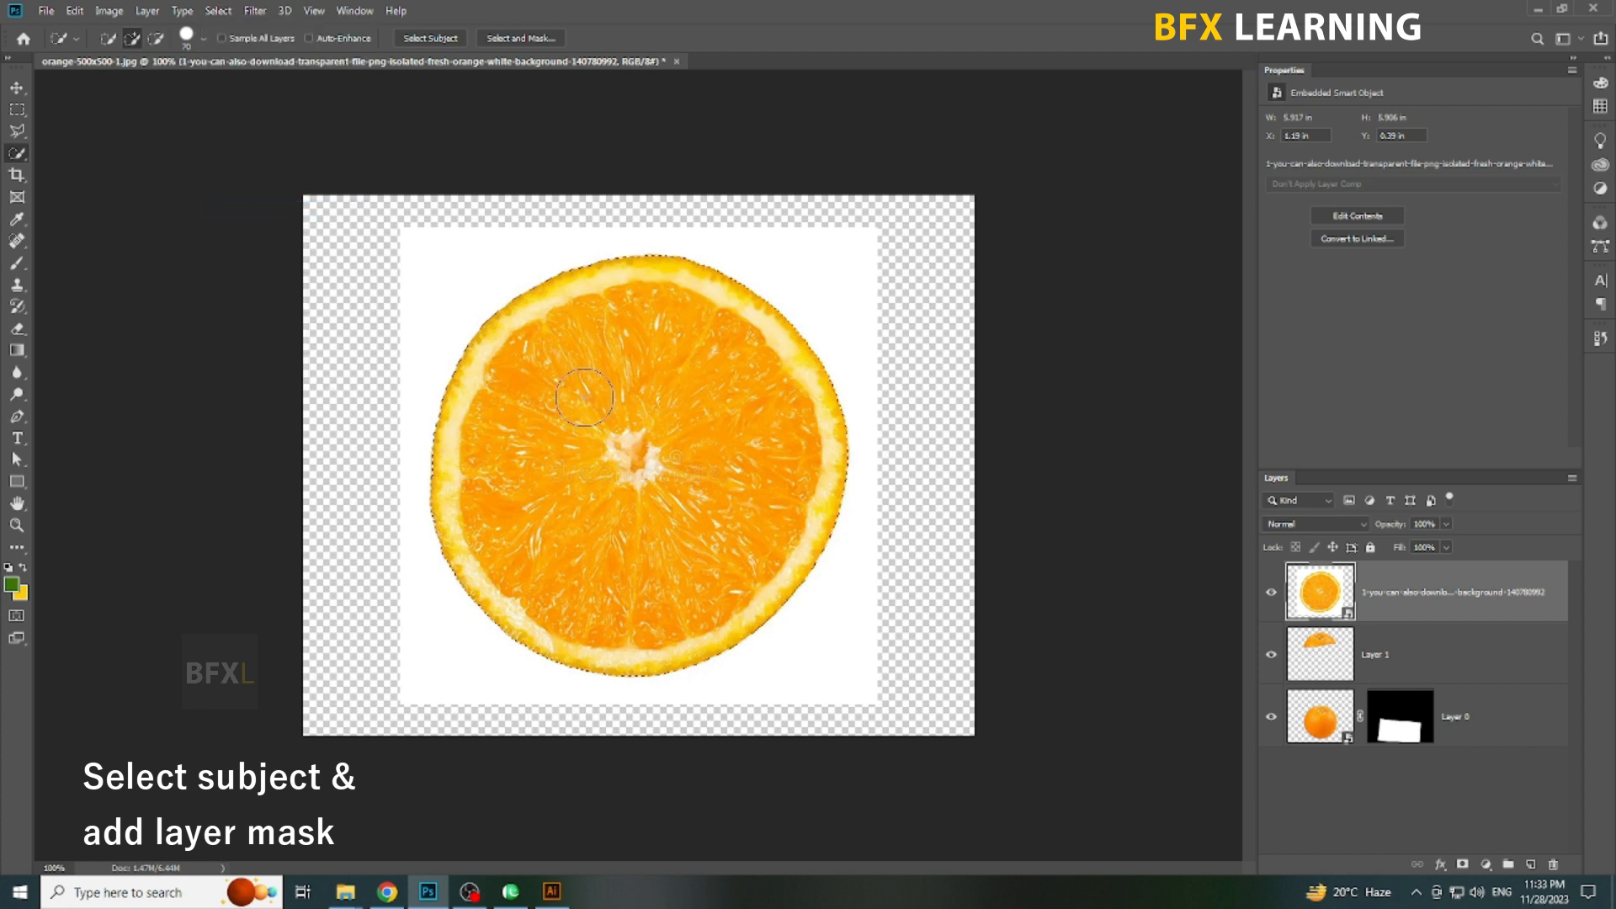
{"action": "left_click", "coordinate": [1464, 865]}
{"action": "key", "text": "v"}
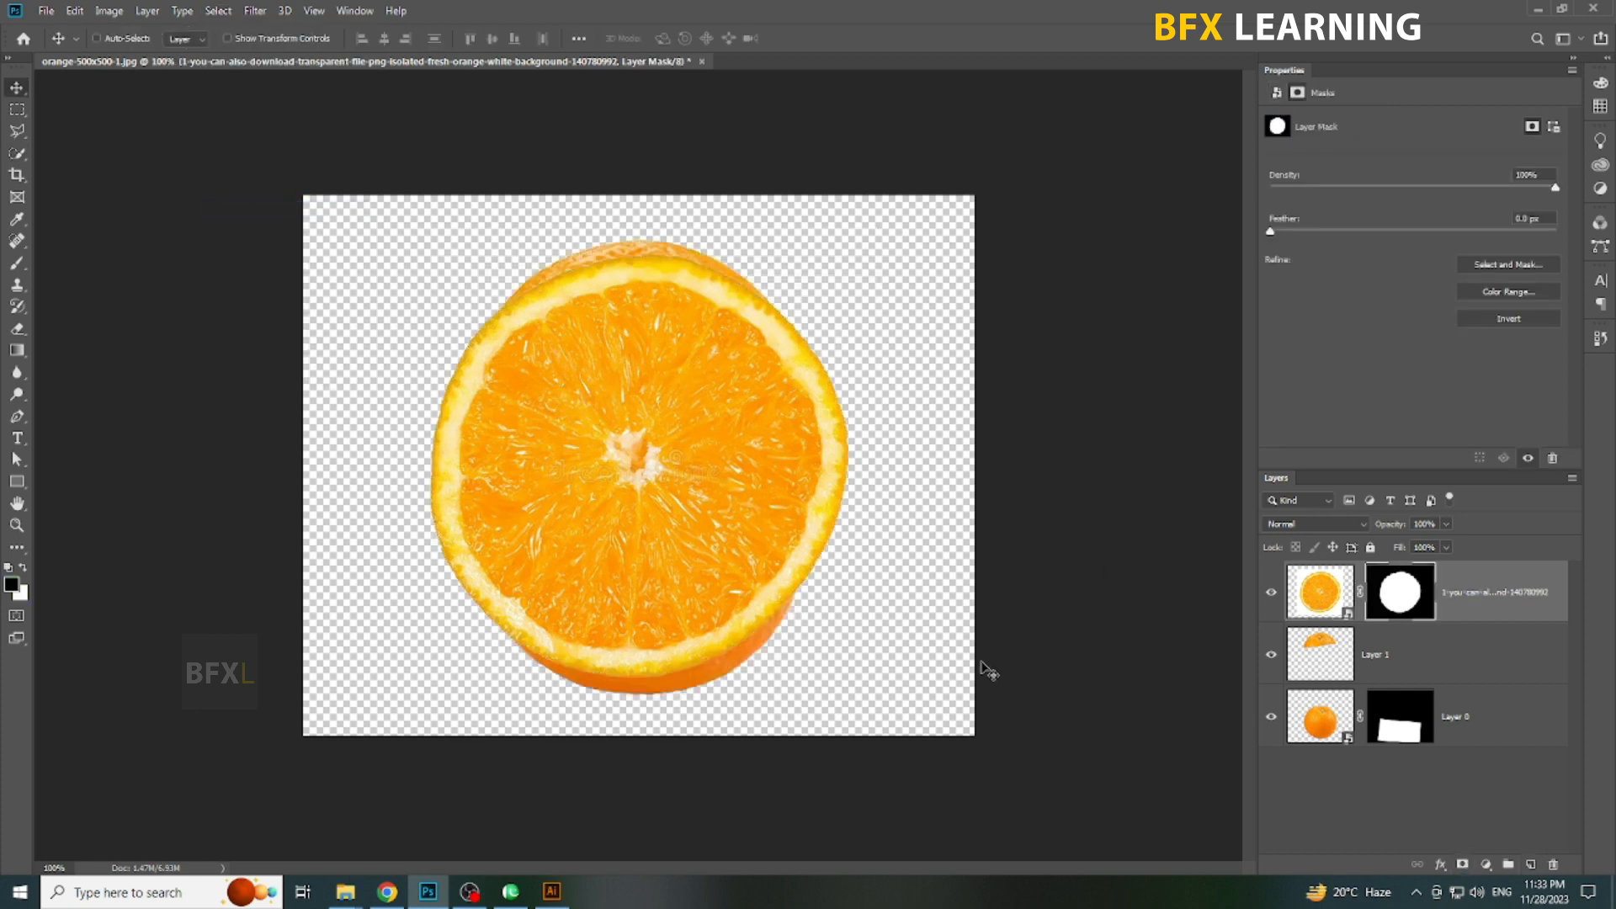
- Set the slice layer's opacity to 50% and scale the slice to about 86% width and 46% height
{"action": "key", "text": "5"}
{"action": "key", "text": "ctrl+t"}
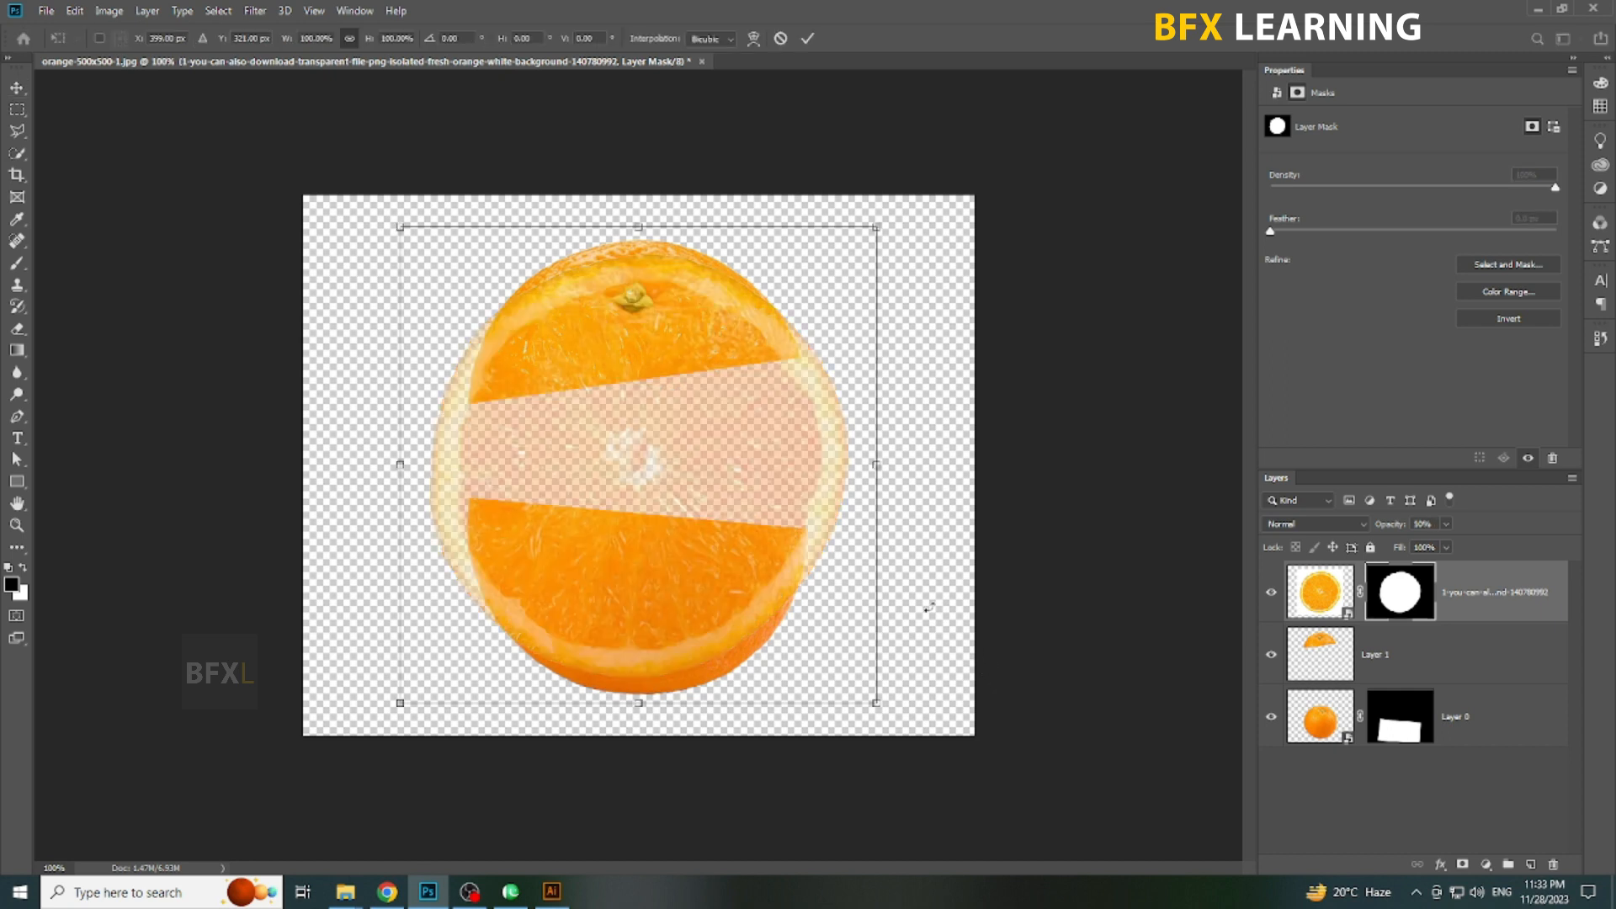
{"action": "left_click_drag", "start_coordinate": [876, 227], "coordinate": [844, 260]}
{"action": "left_click_drag", "start_coordinate": [641, 671], "coordinate": [682, 478]}
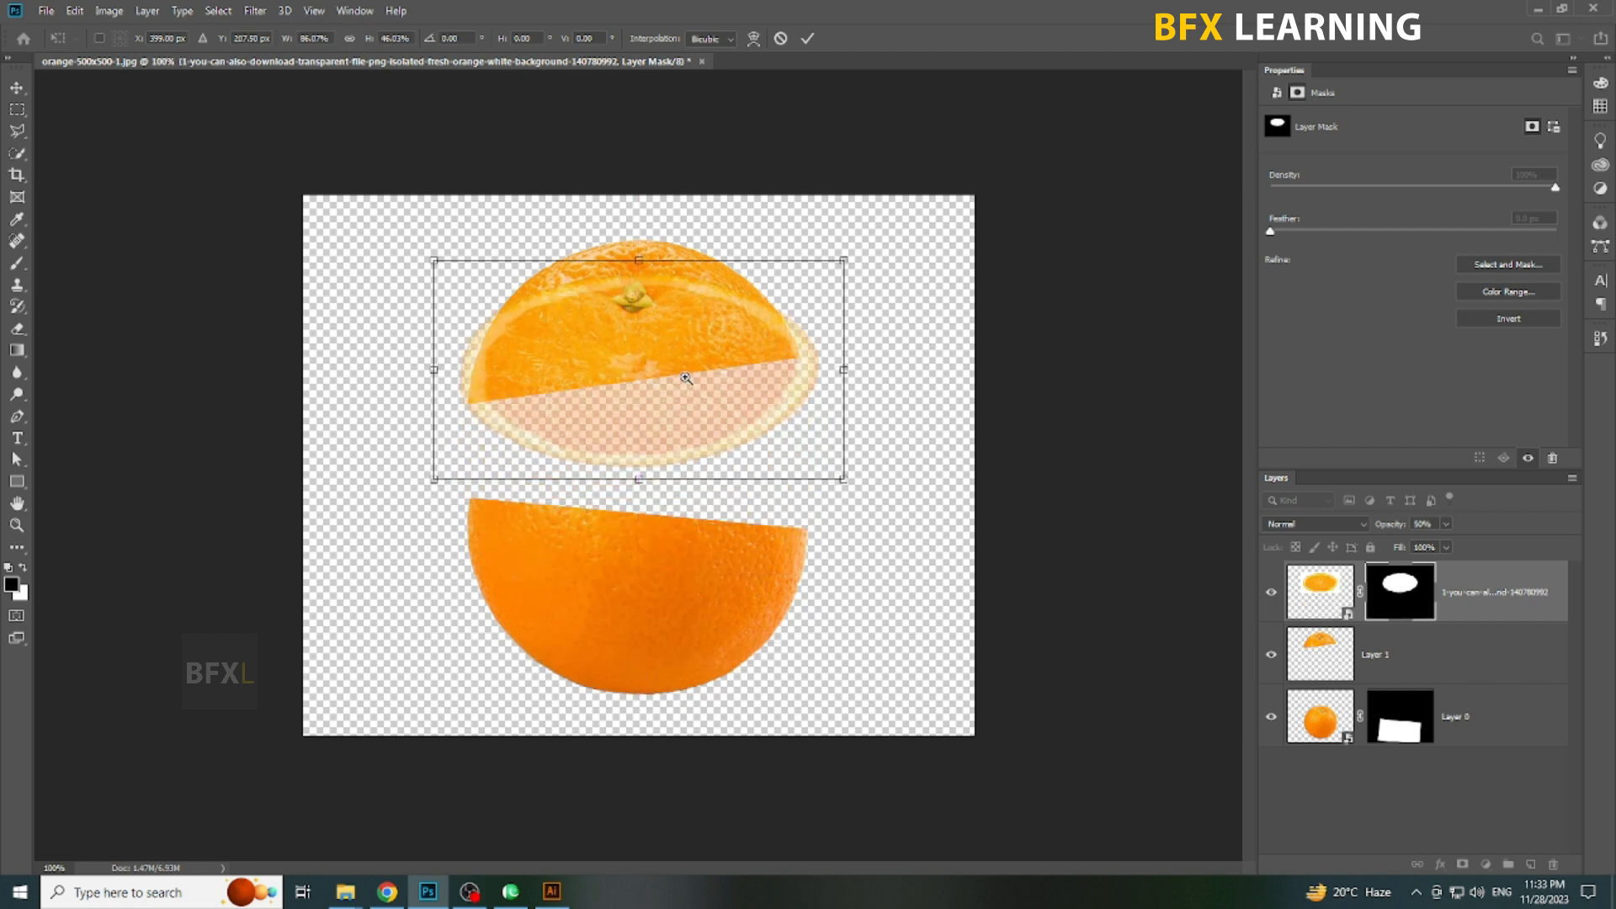
- Flatten the slice to about 15% height and 81% width, skew it vertically about -6.2°, and align it with the top piece's cut edge
{"action": "left_click", "coordinate": [686, 379], "text": "ctrl"}
{"action": "left_click_drag", "start_coordinate": [593, 145], "coordinate": [594, 291]}
{"action": "left_click_drag", "start_coordinate": [465, 393], "coordinate": [480, 392]}
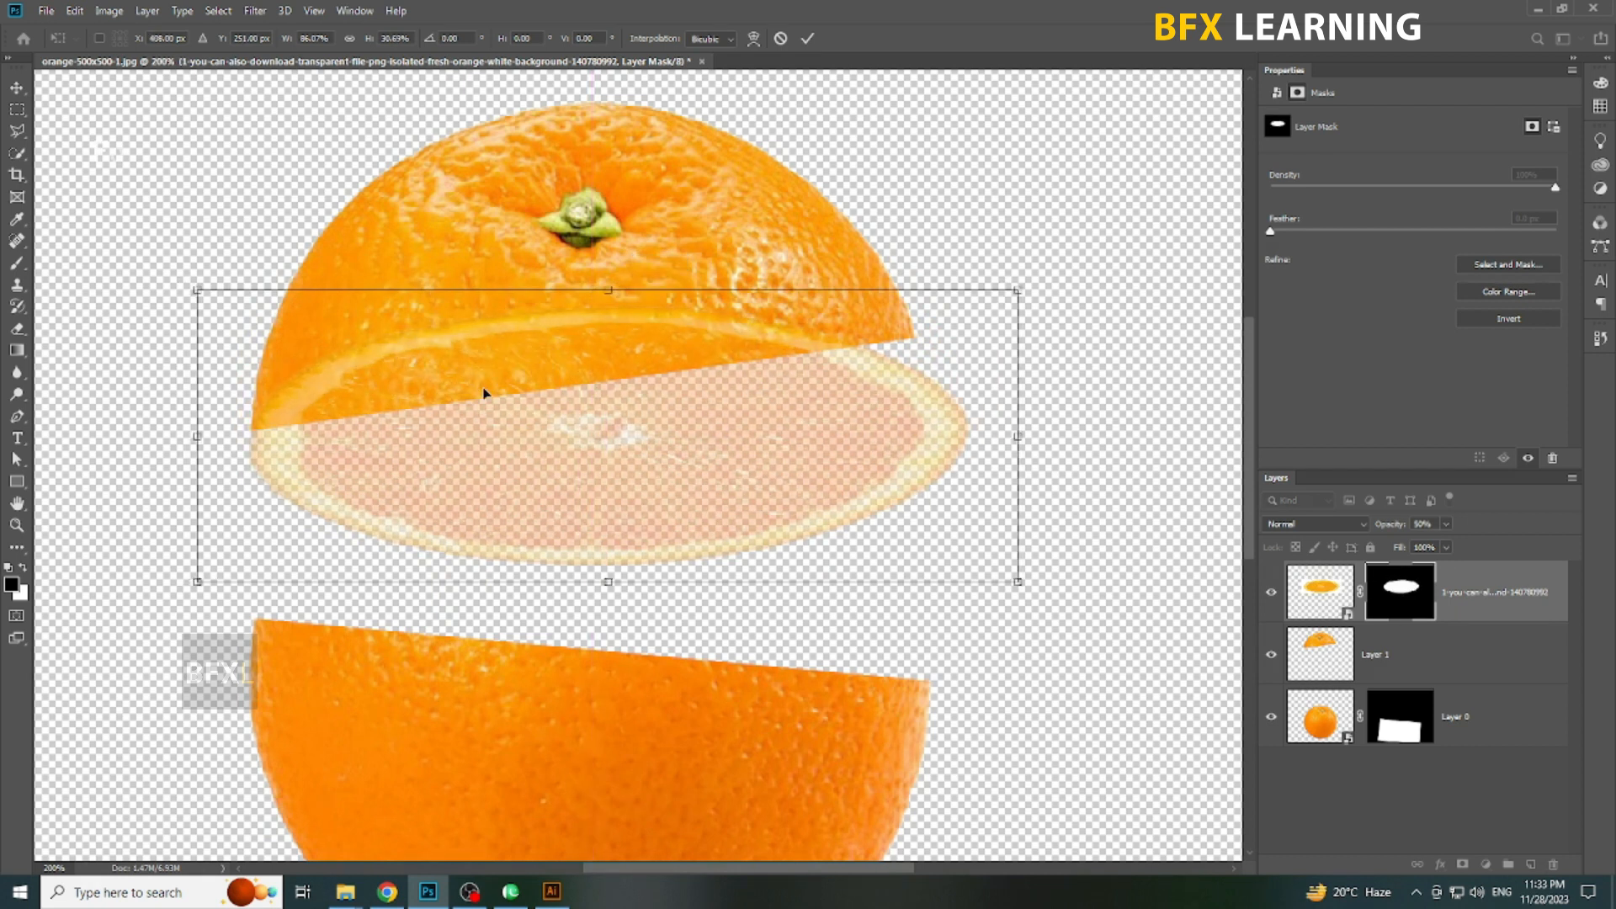
{"action": "left_click_drag", "start_coordinate": [1025, 442], "coordinate": [968, 355]}
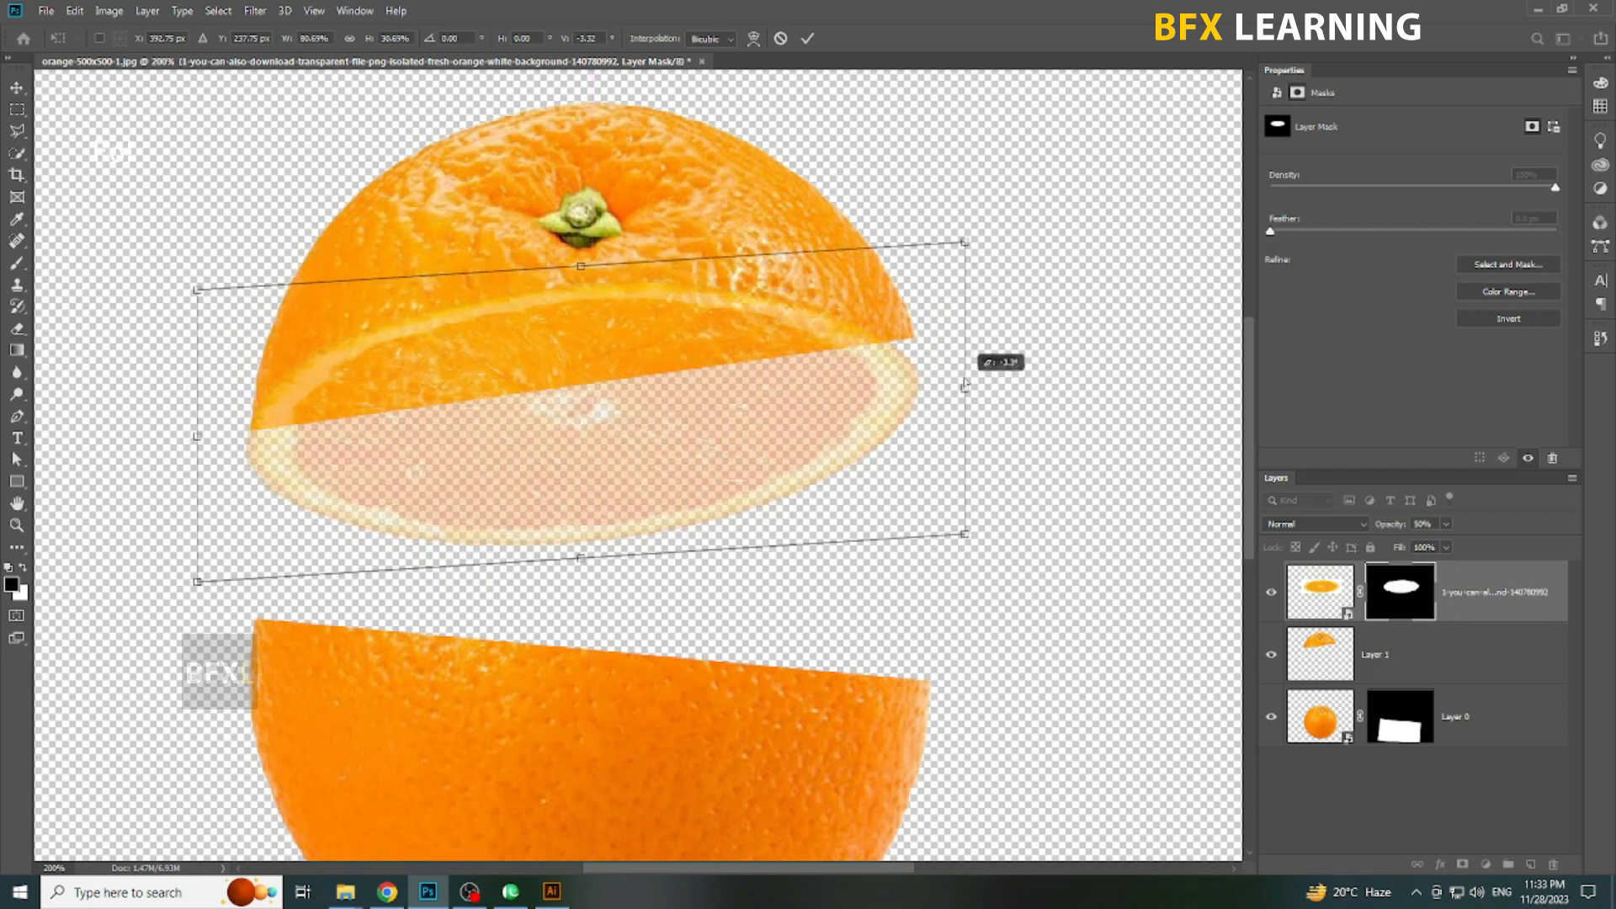
{"action": "left_click_drag", "start_coordinate": [580, 250], "coordinate": [594, 409]}
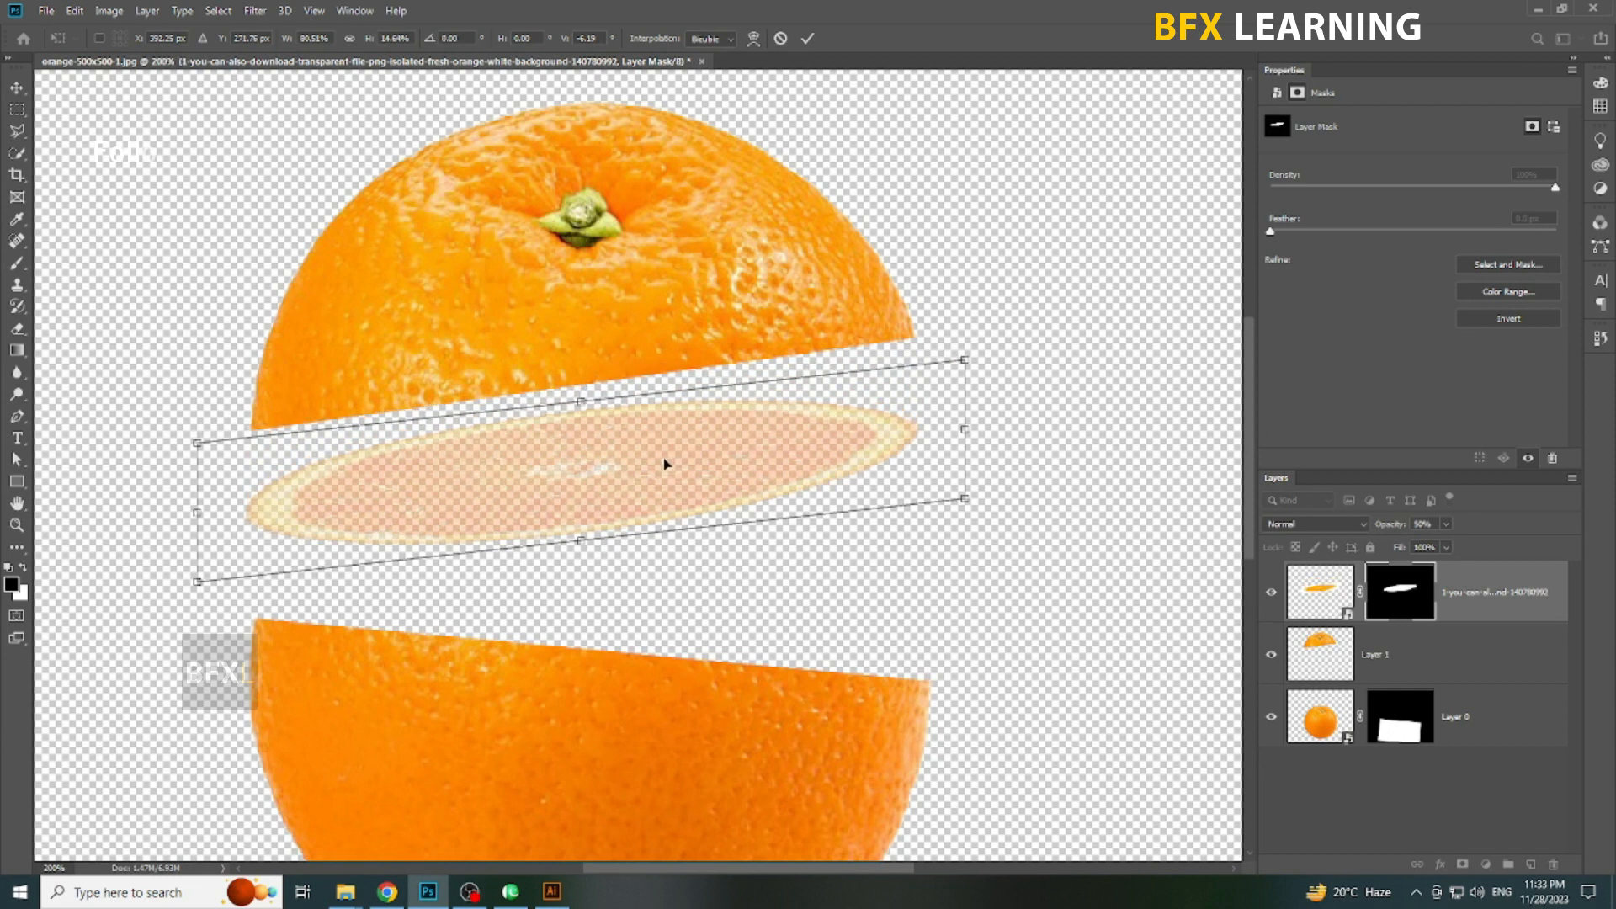
{"action": "left_click_drag", "start_coordinate": [664, 462], "coordinate": [664, 389]}
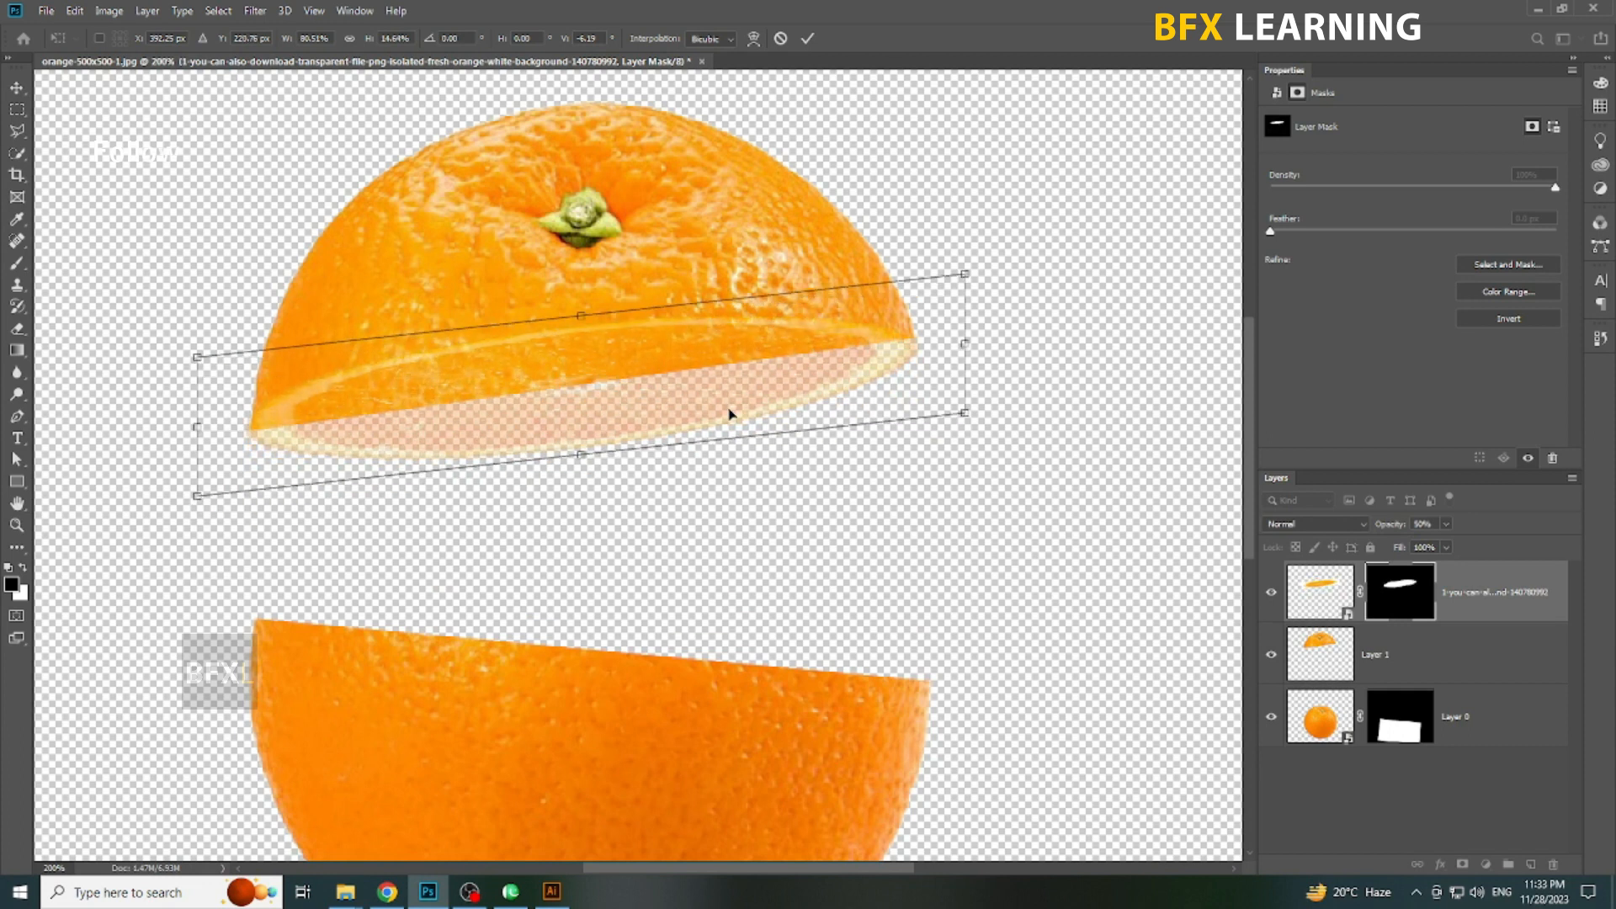
{"action": "key", "text": "Return"}
- Restore the slice layer's opacity to 100%, narrow the slice slightly and reduce its height to about 89%
{"action": "key", "text": "0"}
{"action": "key", "text": "ctrl+t"}
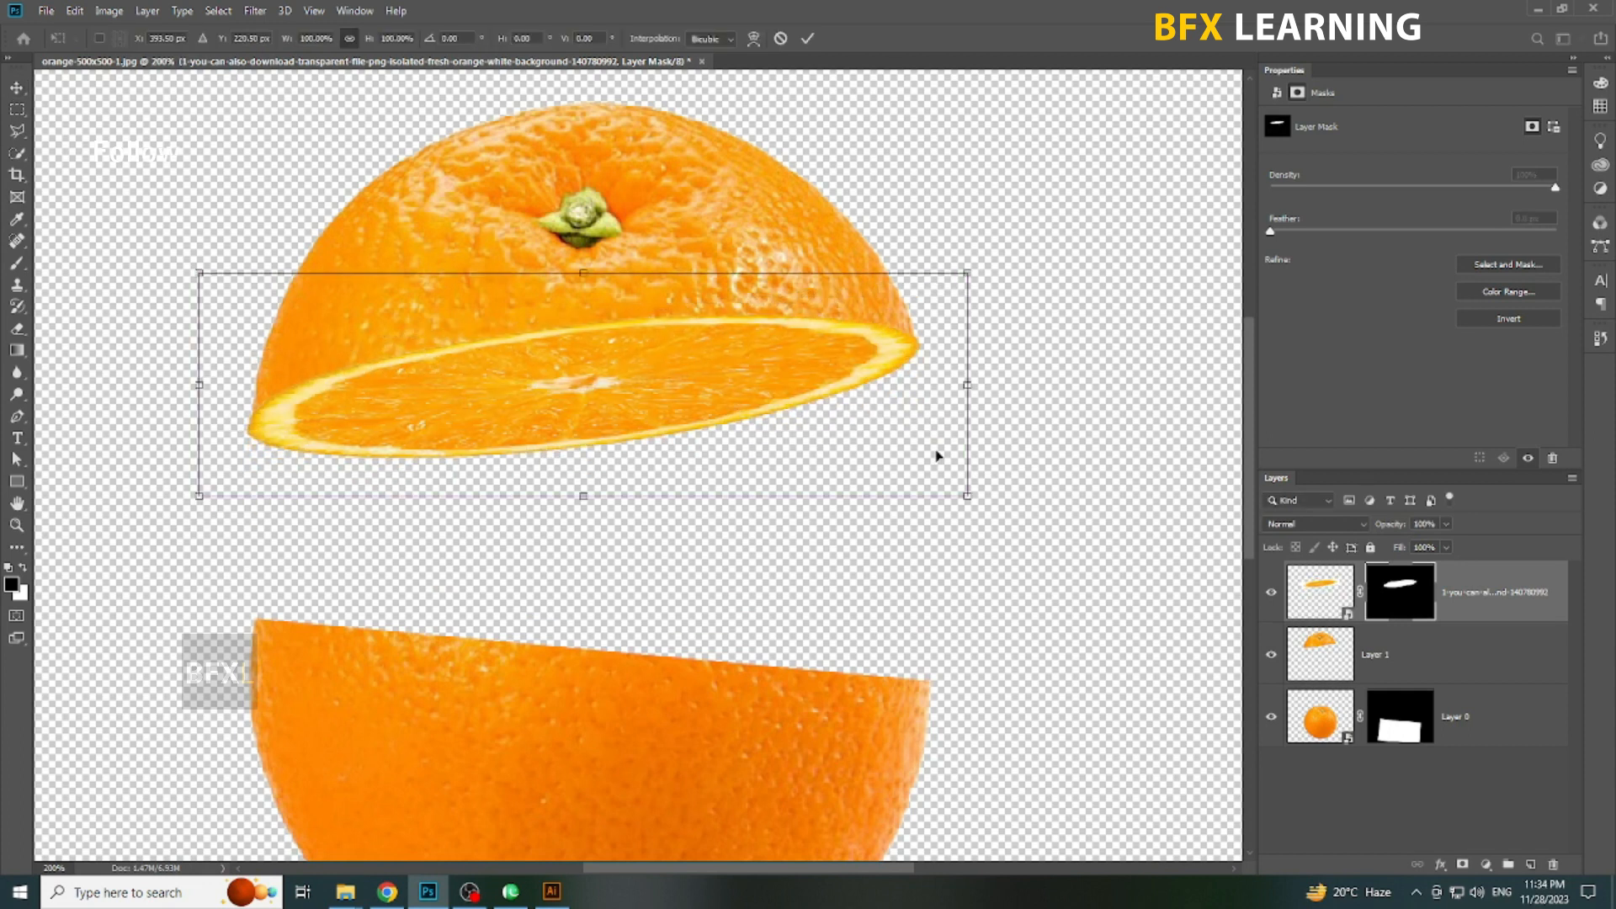
{"action": "left_click_drag", "start_coordinate": [967, 386], "coordinate": [960, 385]}
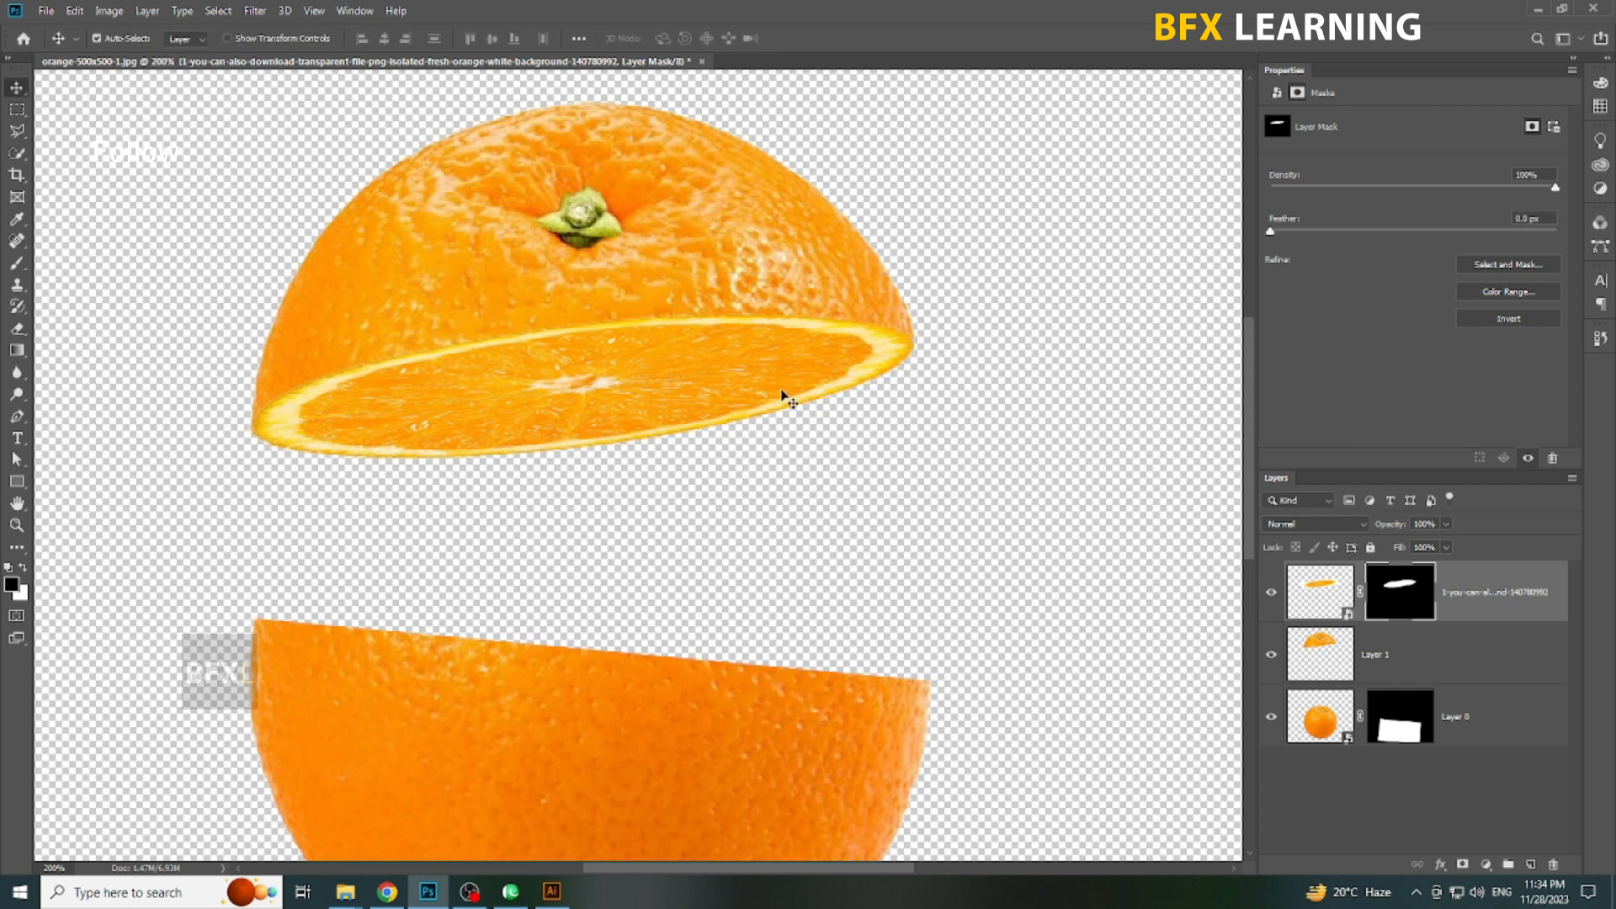
{"action": "left_click_drag", "start_coordinate": [586, 496], "coordinate": [585, 471]}
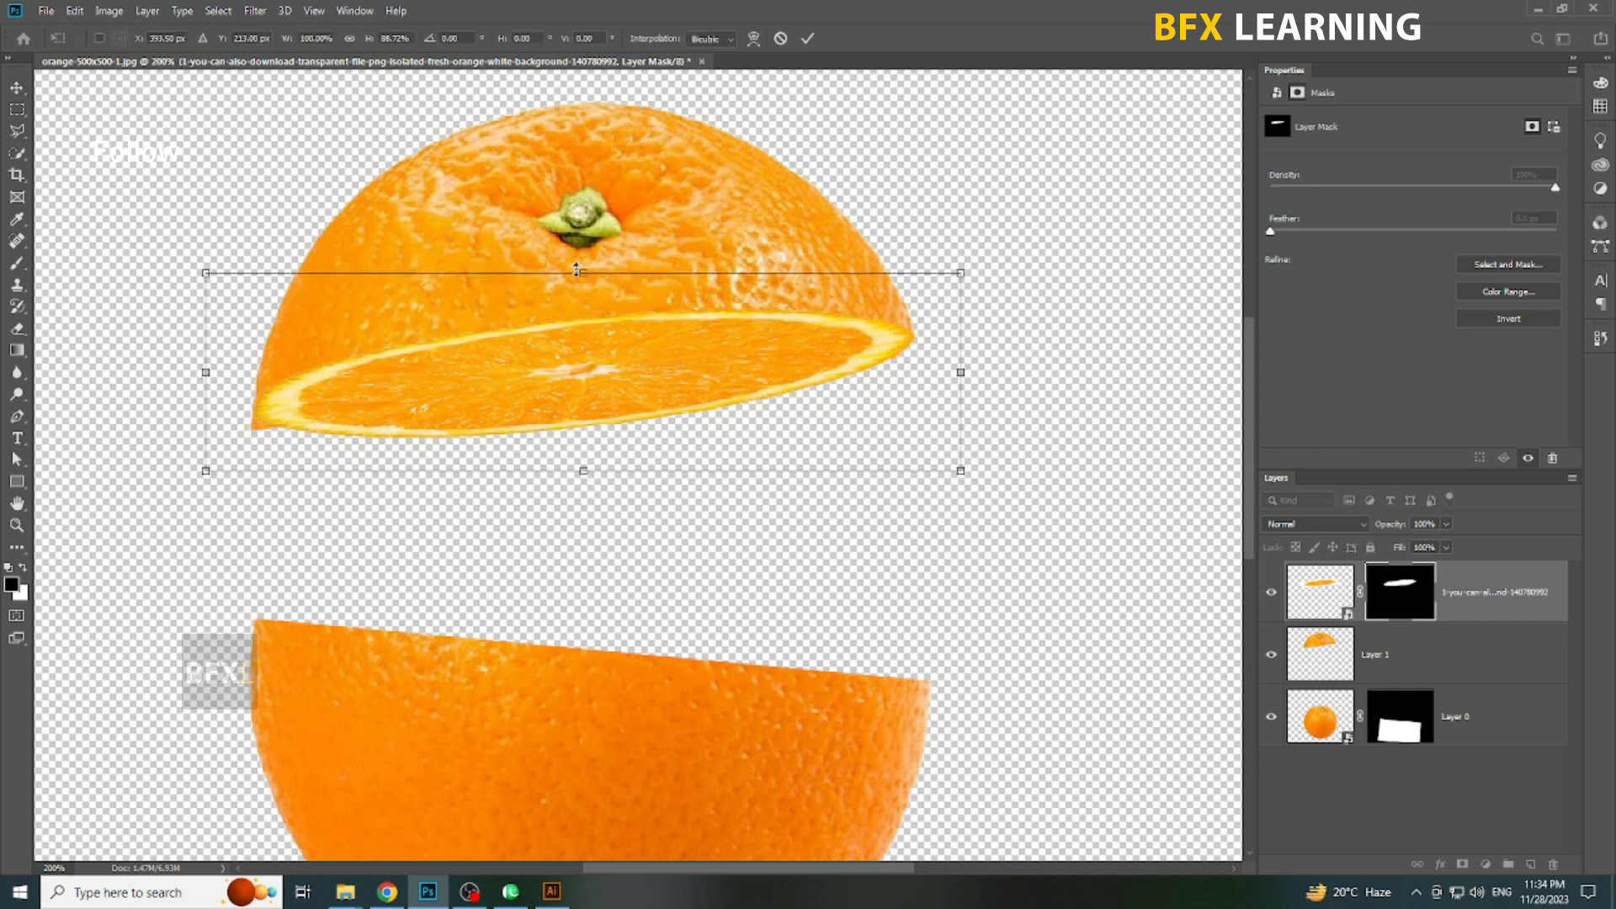
{"action": "key", "text": "Return"}
- Nudge the slice down and skew it vertically about -1.2° to fit the top piece's cut edge
{"action": "key", "text": "Down"}
{"action": "key", "text": "Down"}
{"action": "key", "text": "Down"}
{"action": "key", "text": "shift+Down"}
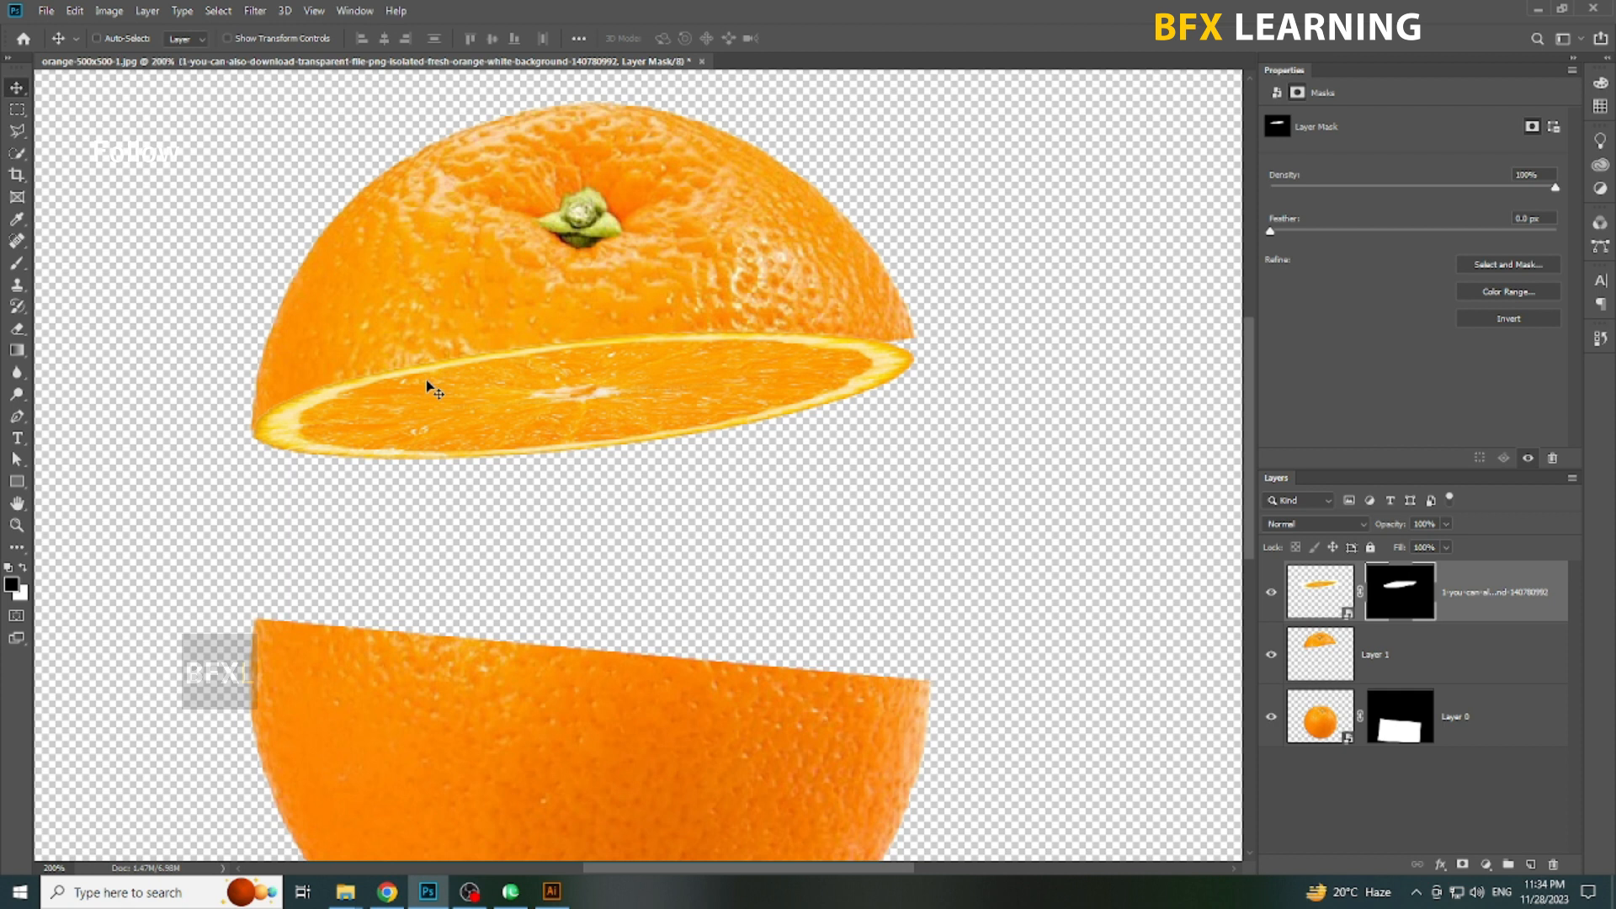
{"action": "key", "text": "ctrl+t"}
{"action": "left_click_drag", "start_coordinate": [962, 394], "coordinate": [964, 378]}
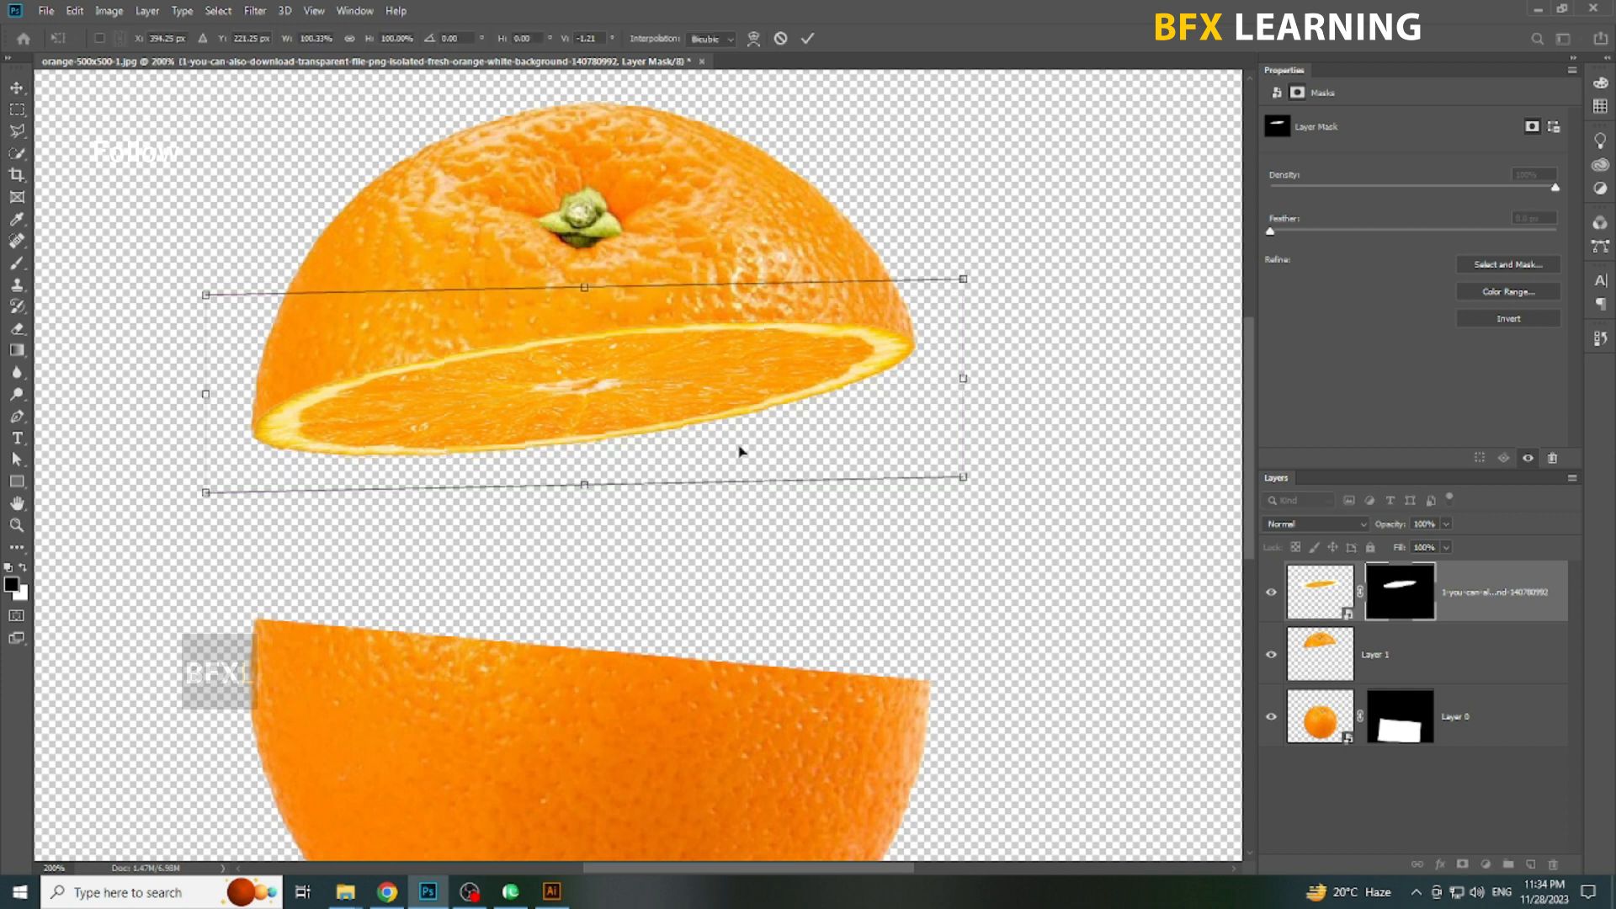
{"action": "key", "text": "Return"}
{"action": "key", "text": "ctrl+minus"}
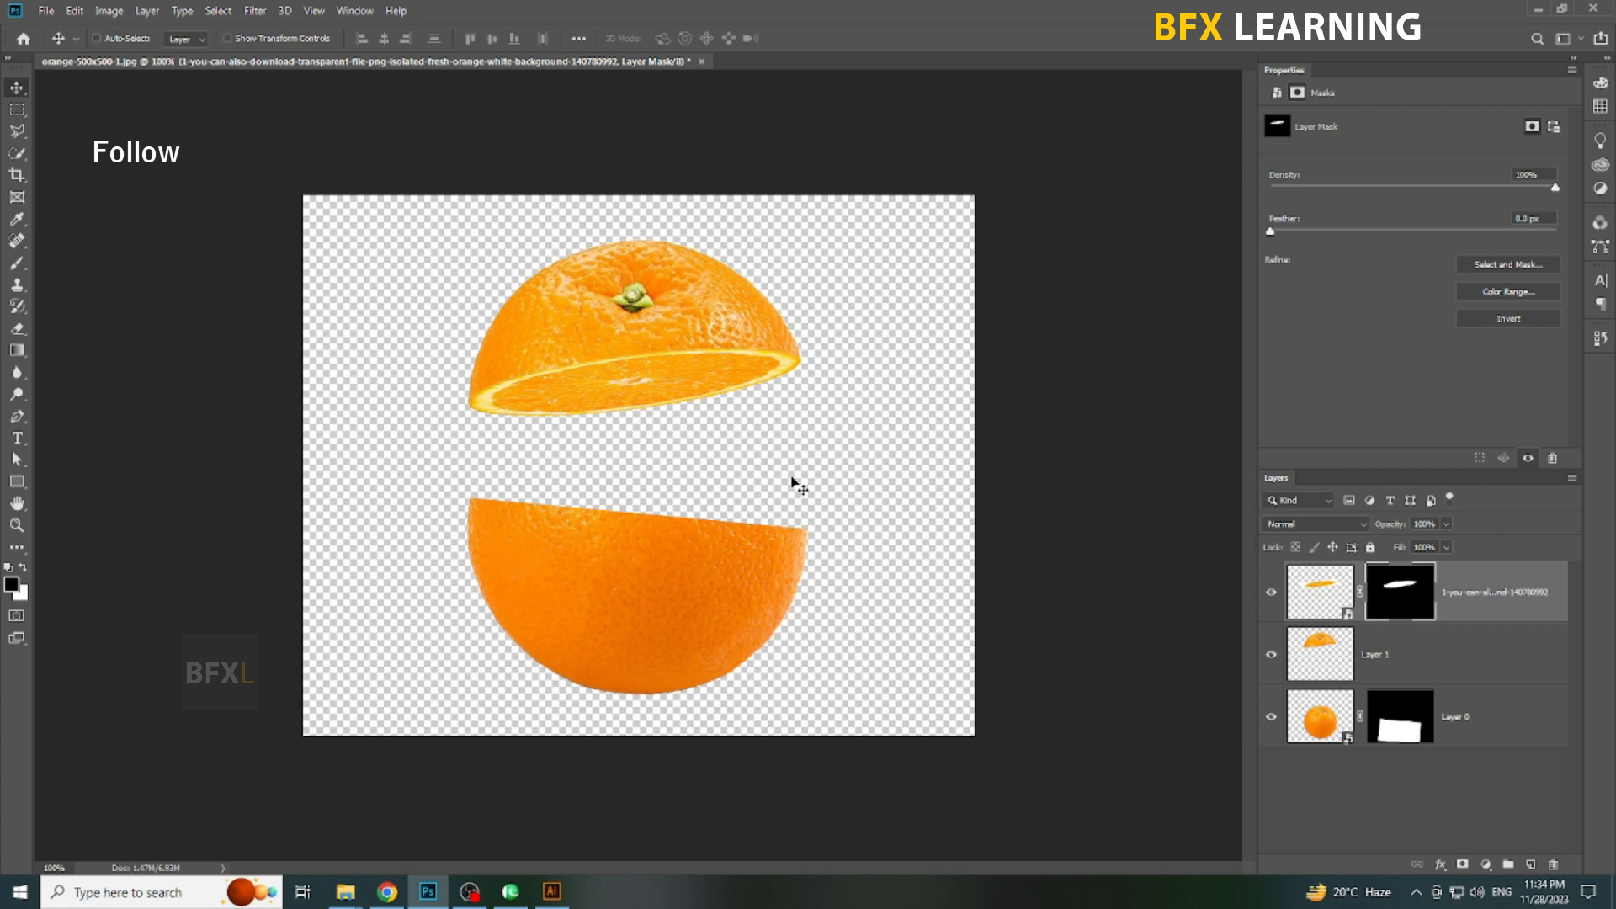
- Duplicate the slice layer, place the copy beneath Layer 1, and move it down between the two orange halves
{"action": "key", "text": "ctrl+j"}
{"action": "left_click_drag", "start_coordinate": [1496, 616], "coordinate": [1498, 762]}
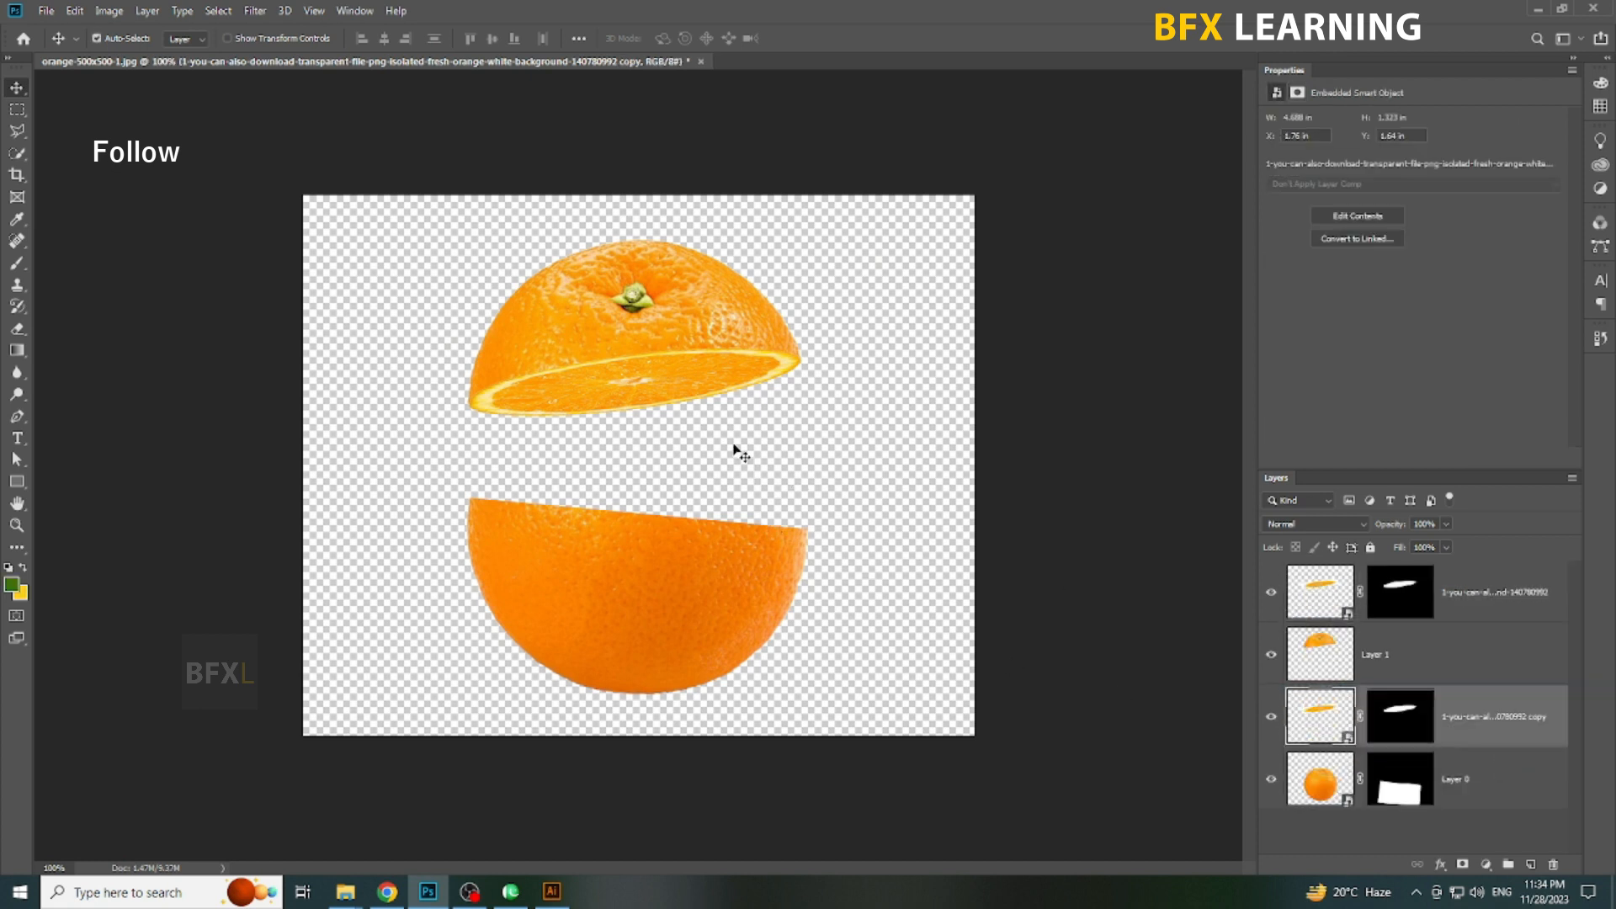
{"action": "key", "text": "ctrl+t"}
{"action": "left_click_drag", "start_coordinate": [696, 368], "coordinate": [706, 446]}
{"action": "left_click", "coordinate": [677, 478], "text": "ctrl"}
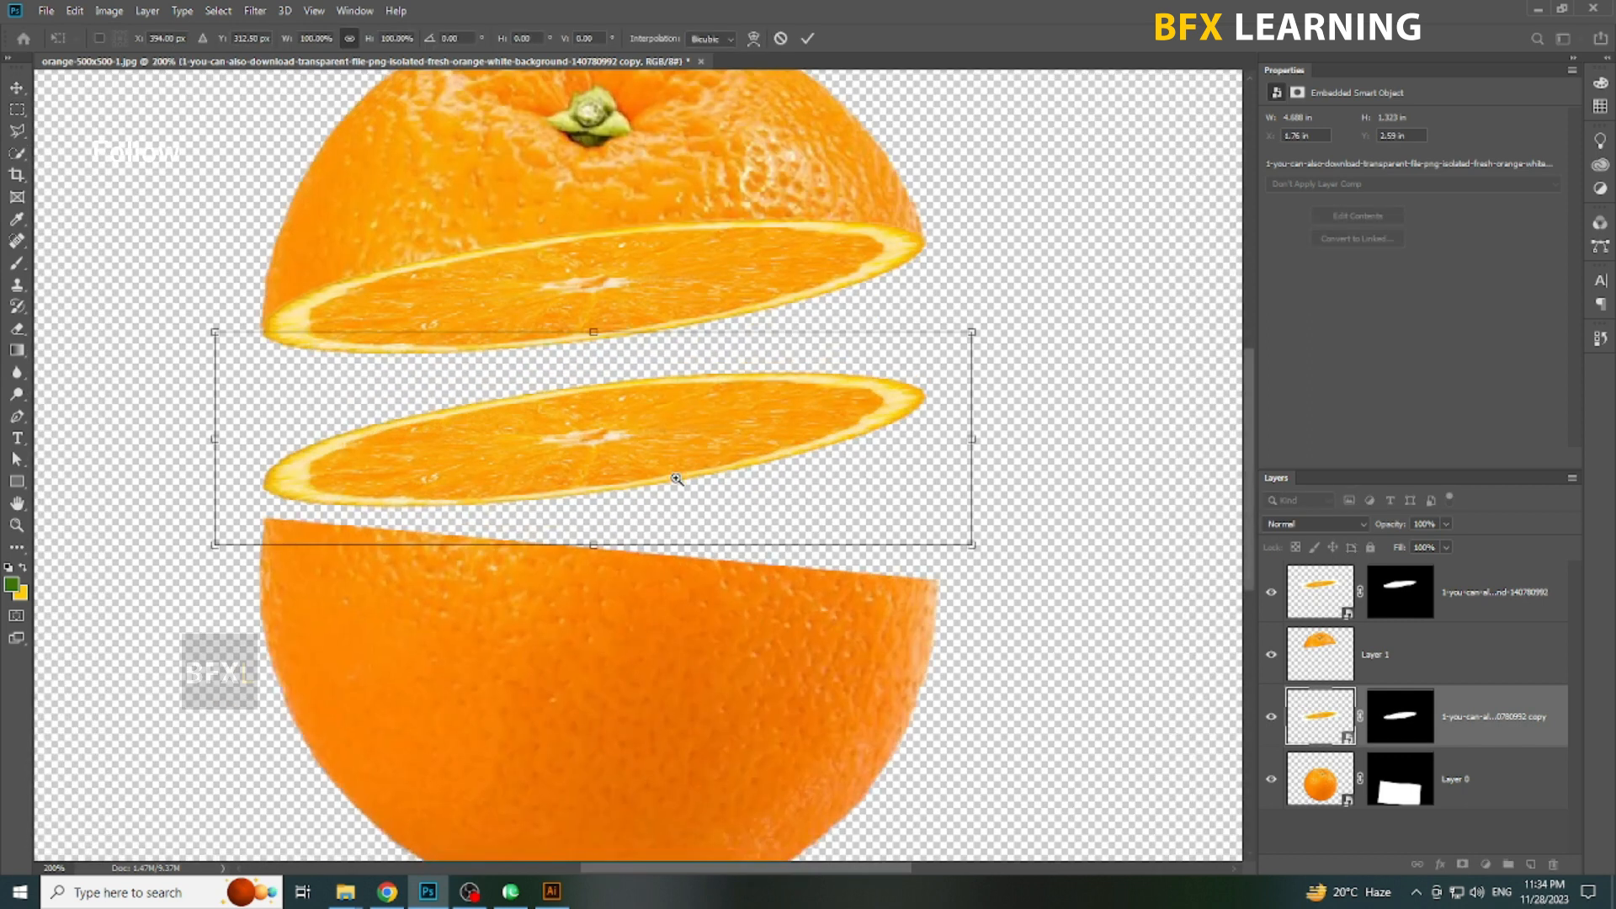
- Flip the copied slice vertically and fit it onto the bottom half, skewing its left end down to meet the cut edge
{"action": "right_click", "coordinate": [616, 447]}
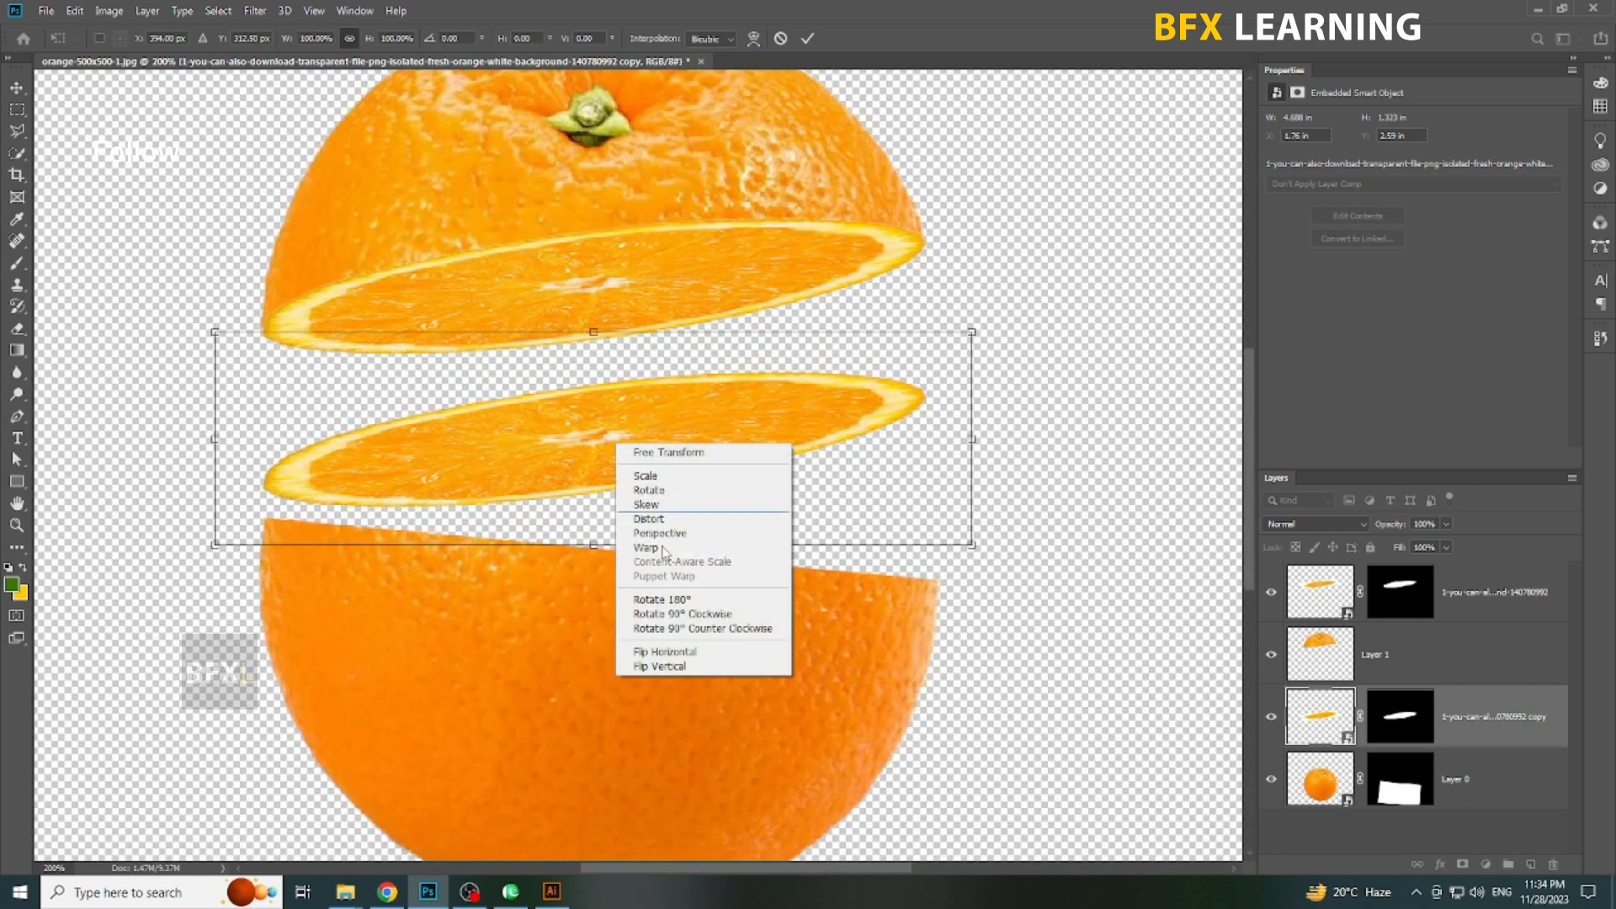
{"action": "left_click", "coordinate": [682, 667]}
{"action": "left_click_drag", "start_coordinate": [703, 458], "coordinate": [826, 584]}
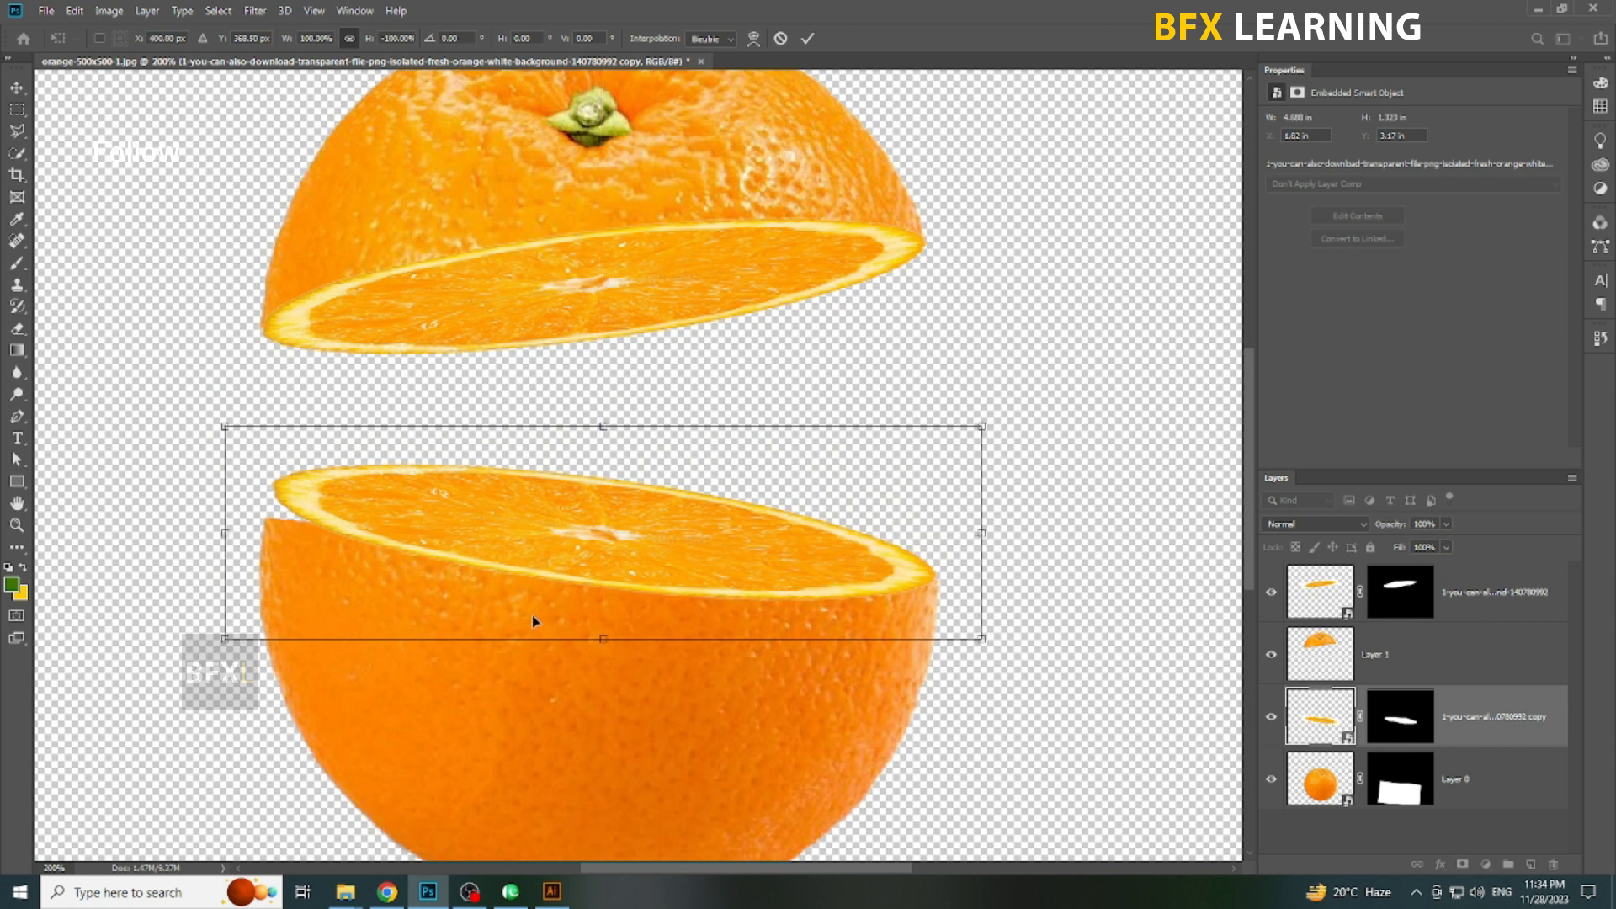
{"action": "left_click_drag", "start_coordinate": [225, 536], "coordinate": [220, 566]}
{"action": "key", "text": "Return"}
- Reduce the copied slice's height to about 83% and nudge it into place along the bottom half's cut edge
{"action": "key", "text": "ctrl+t"}
{"action": "left_click_drag", "start_coordinate": [600, 640], "coordinate": [603, 610]}
{"action": "left_click_drag", "start_coordinate": [693, 539], "coordinate": [687, 563]}
{"action": "key", "text": "Up"}
{"action": "key", "text": "Up"}
{"action": "key", "text": "Up"}
{"action": "key", "text": "Up"}
{"action": "key", "text": "Up"}
{"action": "key", "text": "Up"}
{"action": "key", "text": "Up"}
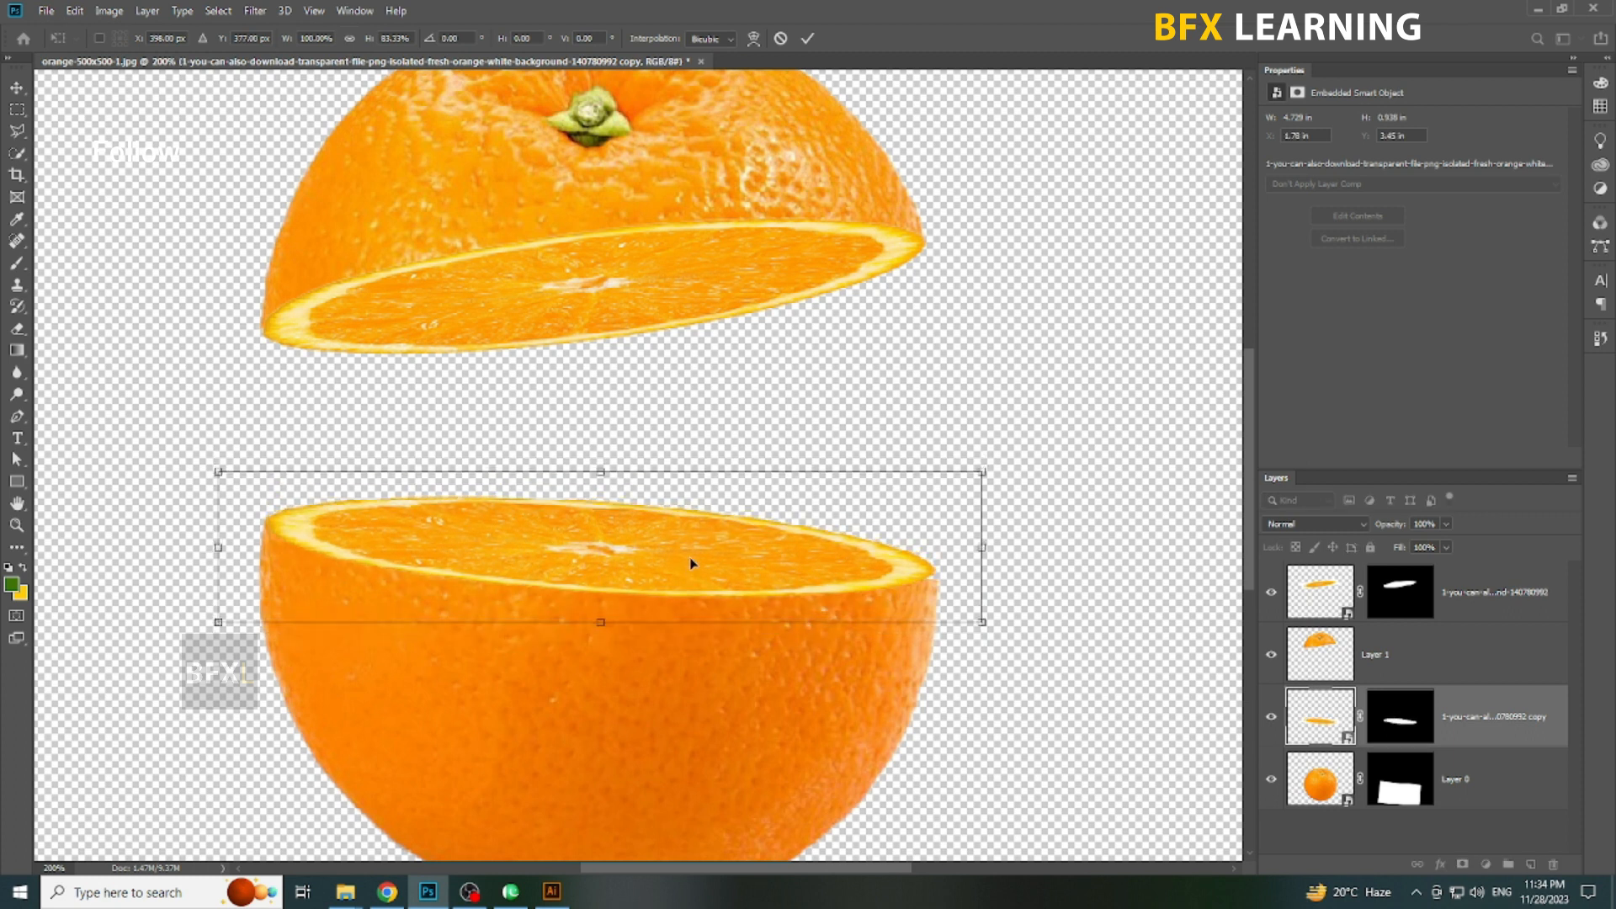
{"action": "key", "text": "Down"}
{"action": "key", "text": "Down"}
{"action": "key", "text": "Down"}
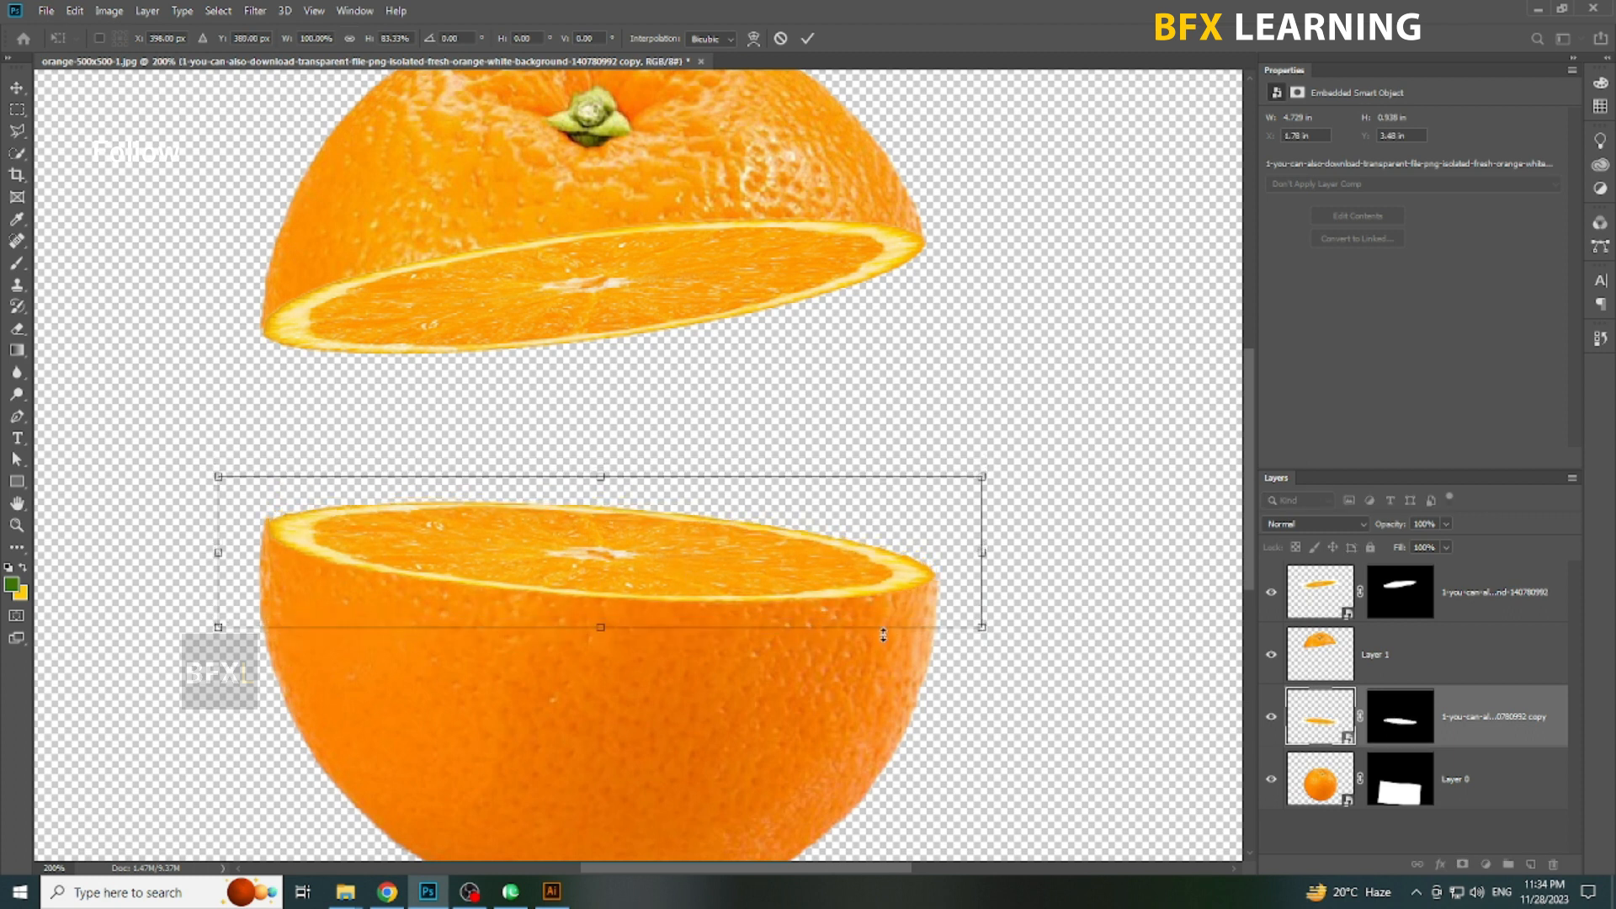
- Skew the copied slice vertically about 1.1° by raising its left end and nudge it to fit the bottom half's rim
{"action": "left_click_drag", "start_coordinate": [220, 556], "coordinate": [220, 537]}
{"action": "key", "text": "Down"}
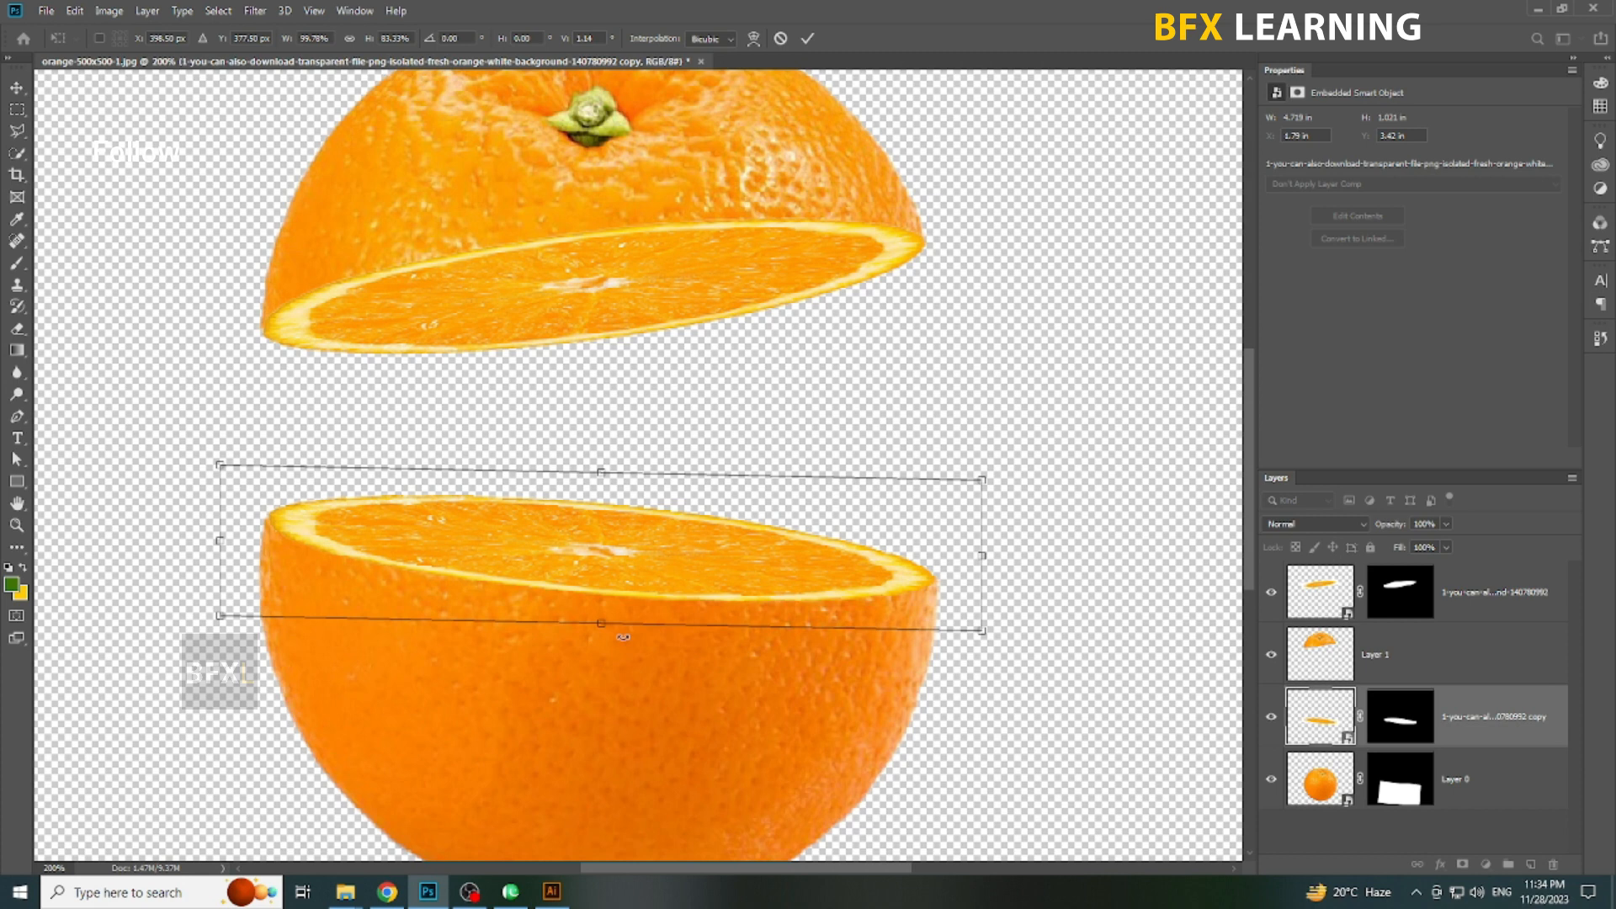
{"action": "key", "text": "Return"}
{"action": "key", "text": "ctrl+1"}
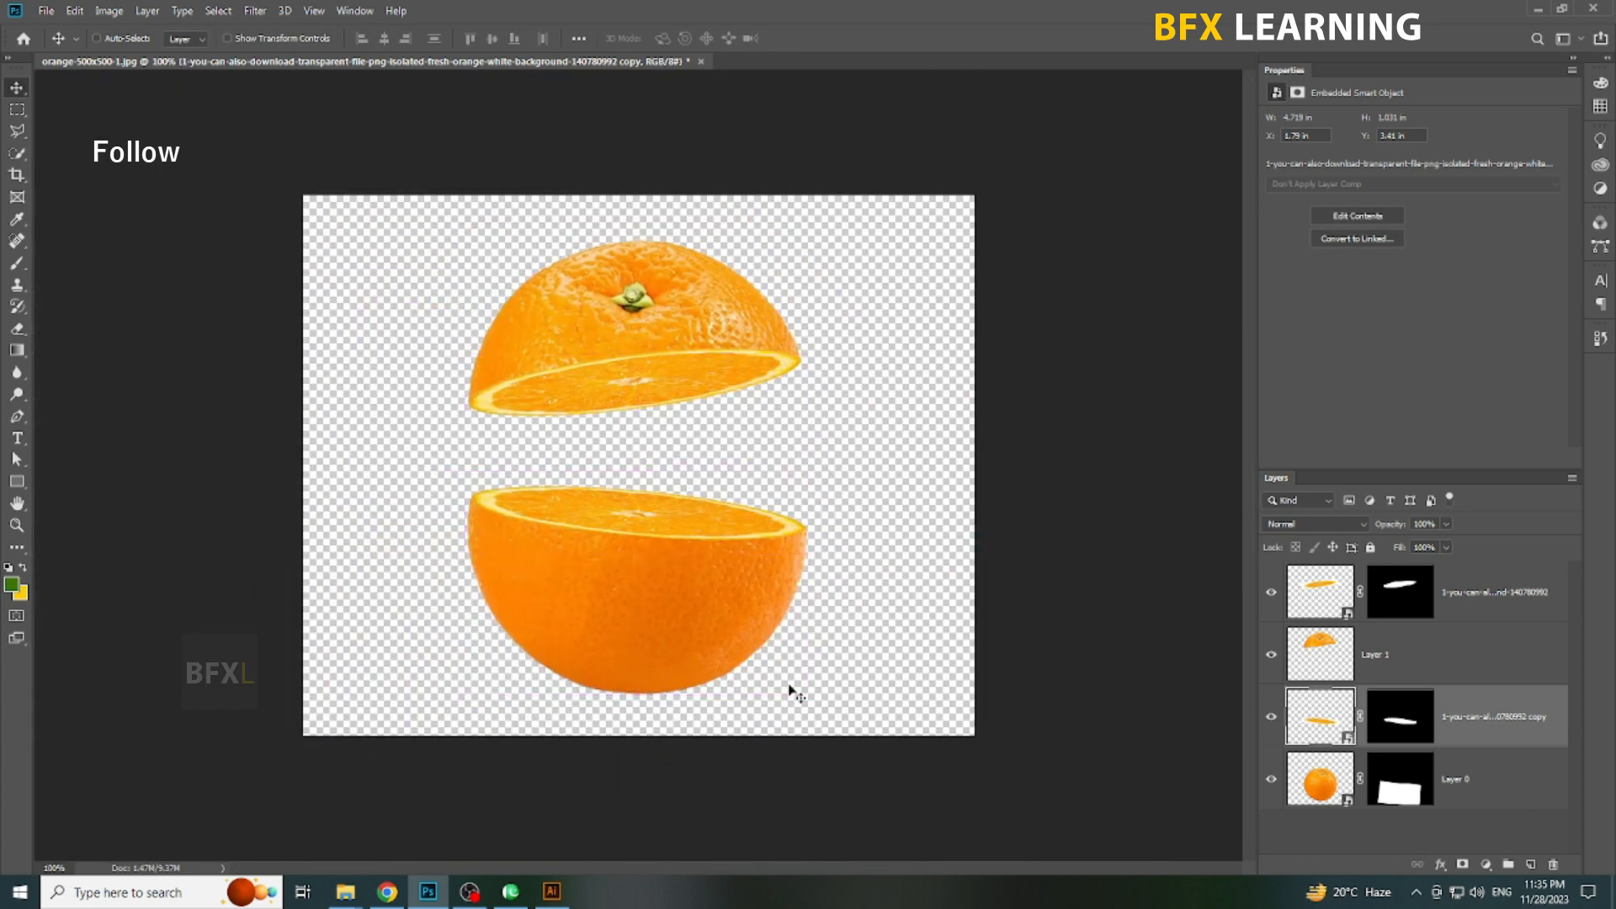
- Place the juice splash image 2130105_277072-P686U4-47 in the document and bring it to the front of the layer stack
{"action": "key", "text": "alt+Tab"}
{"action": "left_click_drag", "start_coordinate": [273, 139], "coordinate": [755, 505]}
{"action": "key", "text": "alt+Tab"}
{"action": "key", "text": "Return"}
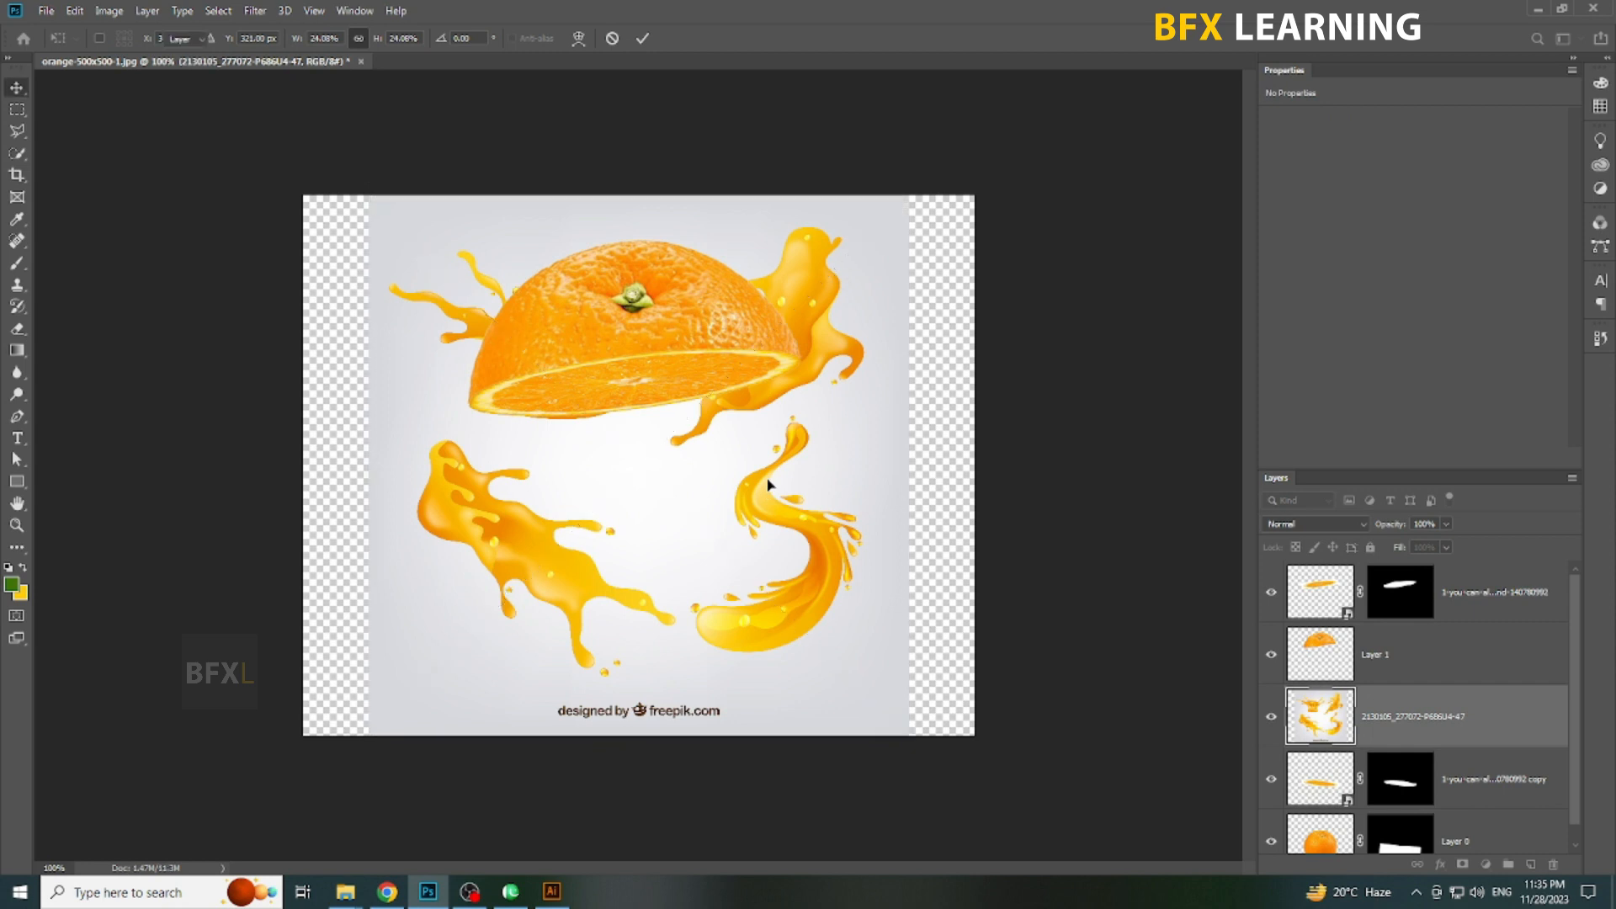
{"action": "key", "text": "ctrl+shift+bracketright"}
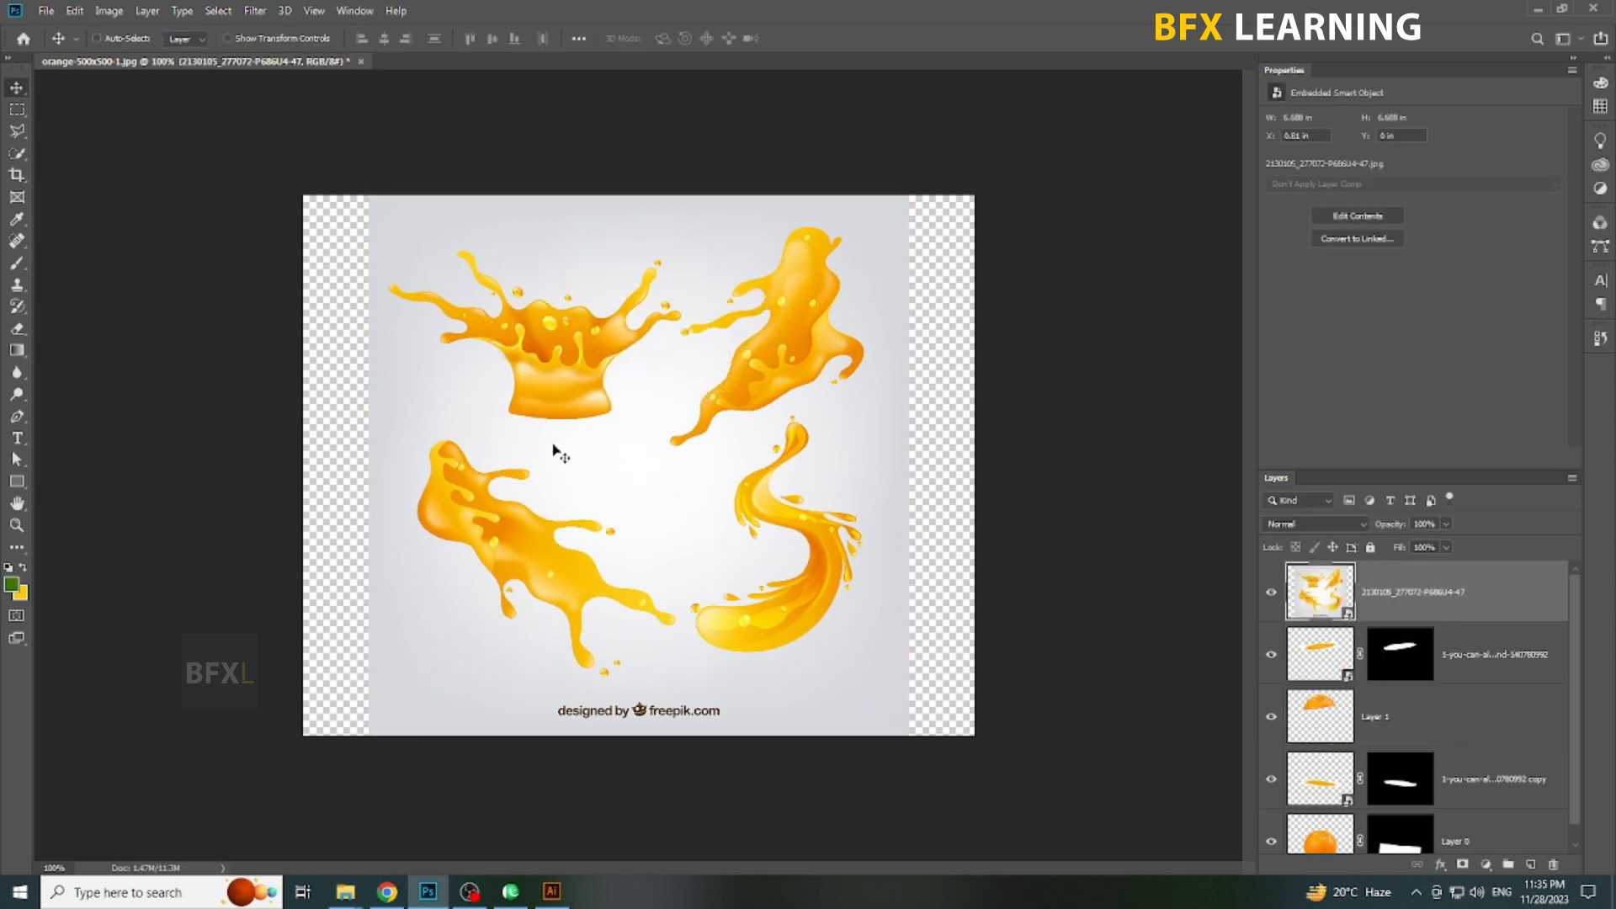
{"action": "left_click", "coordinate": [17, 153]}
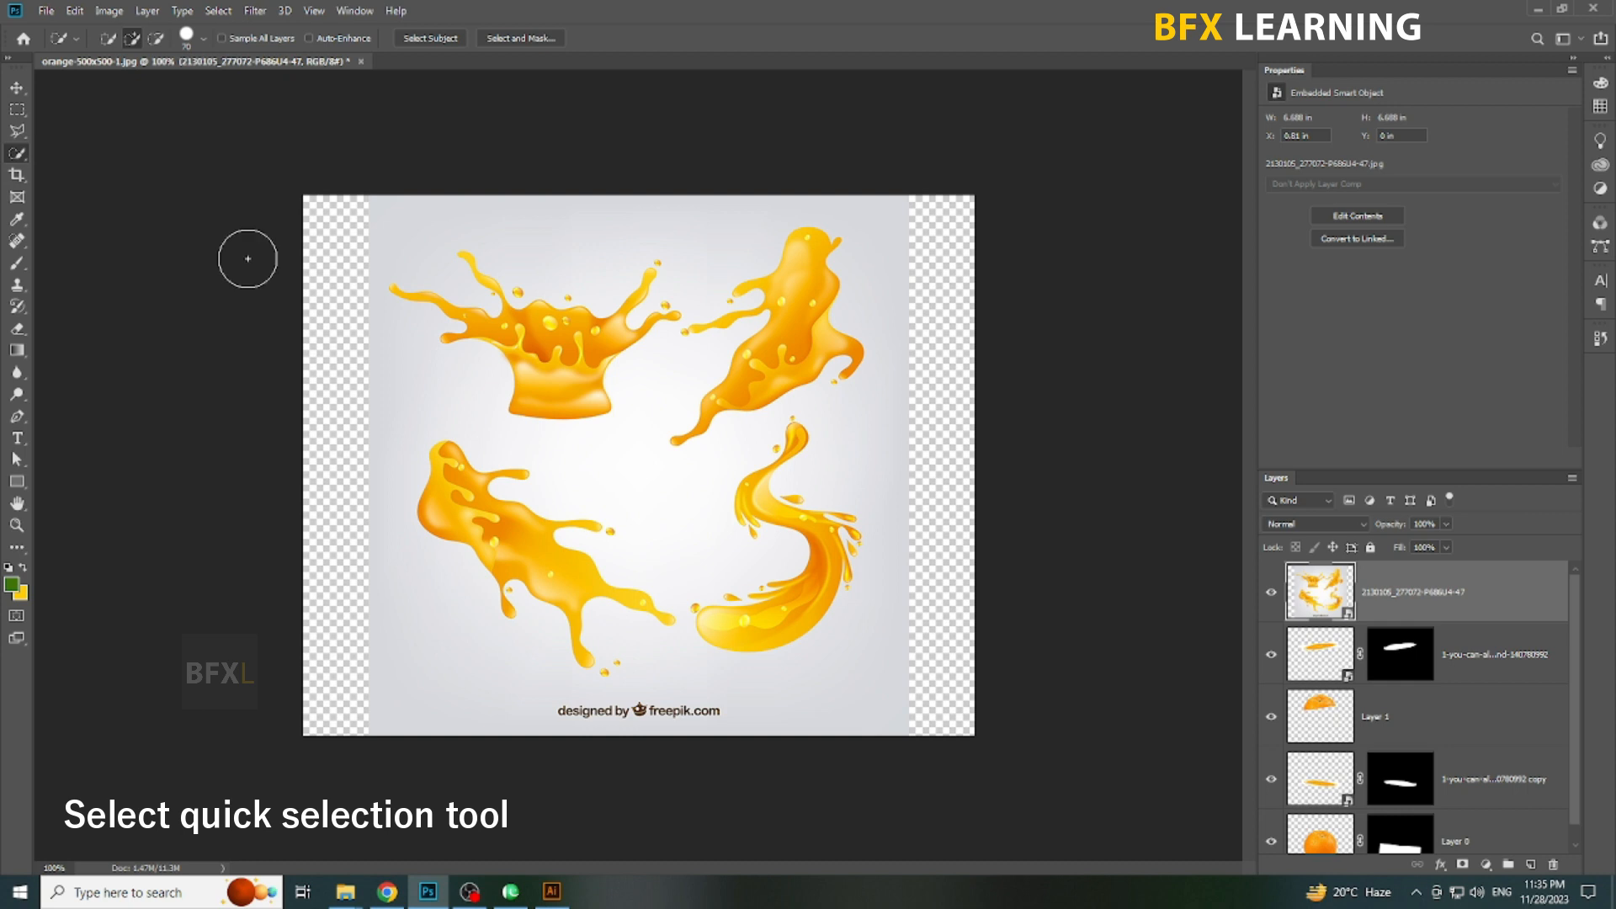
{"action": "right_click", "coordinate": [17, 153]}
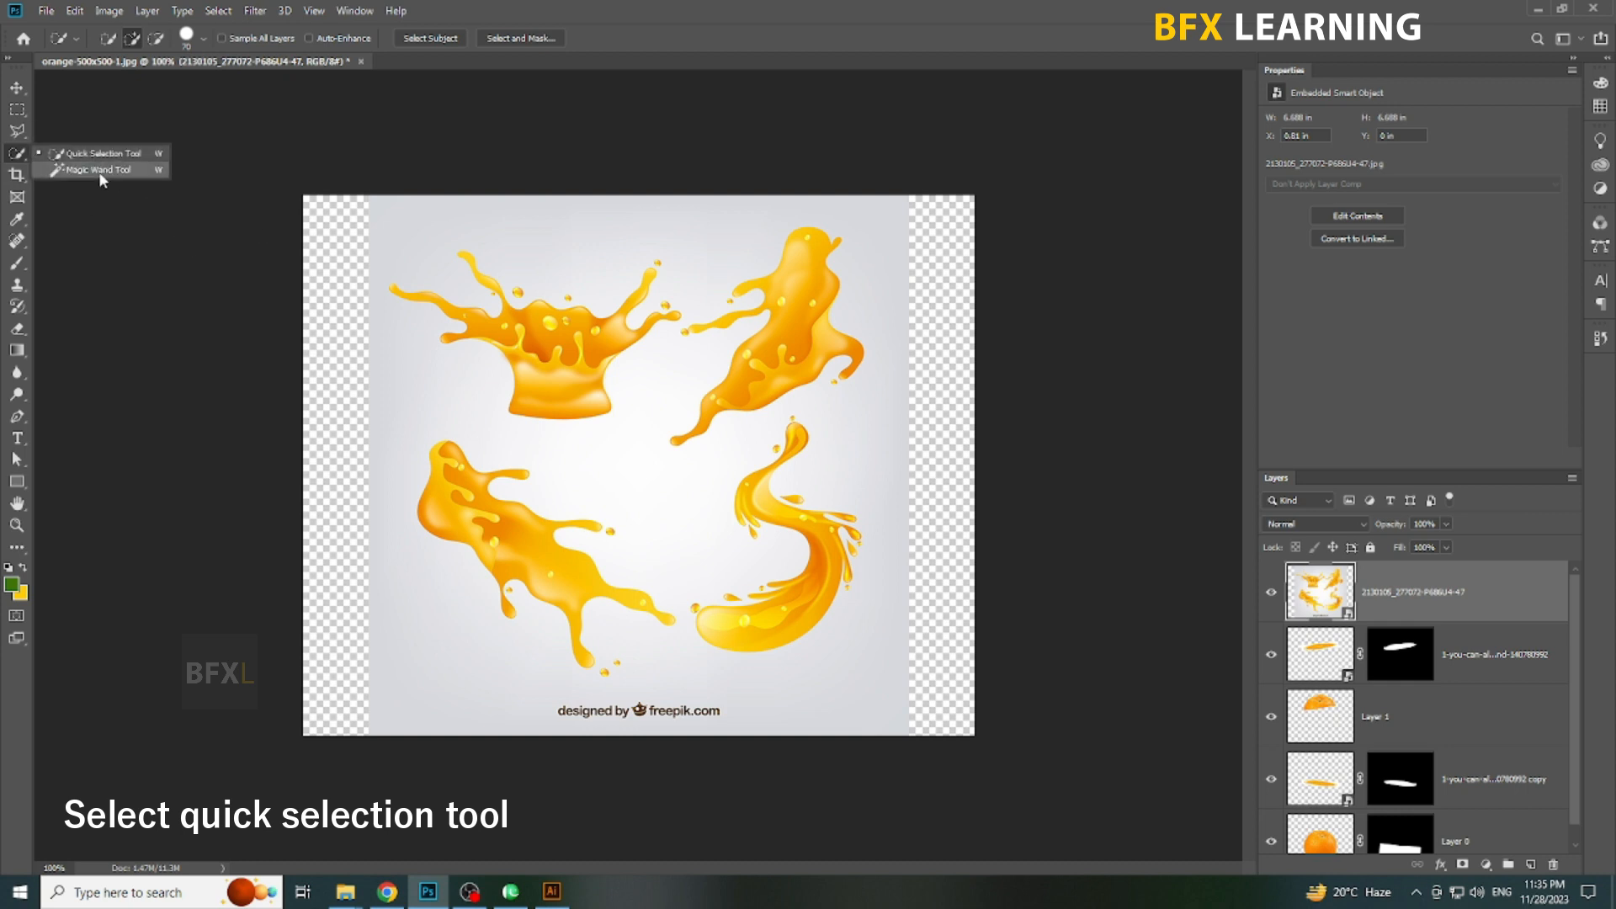
{"action": "left_click", "coordinate": [99, 171]}
{"action": "left_click", "coordinate": [572, 335], "text": "ctrl"}
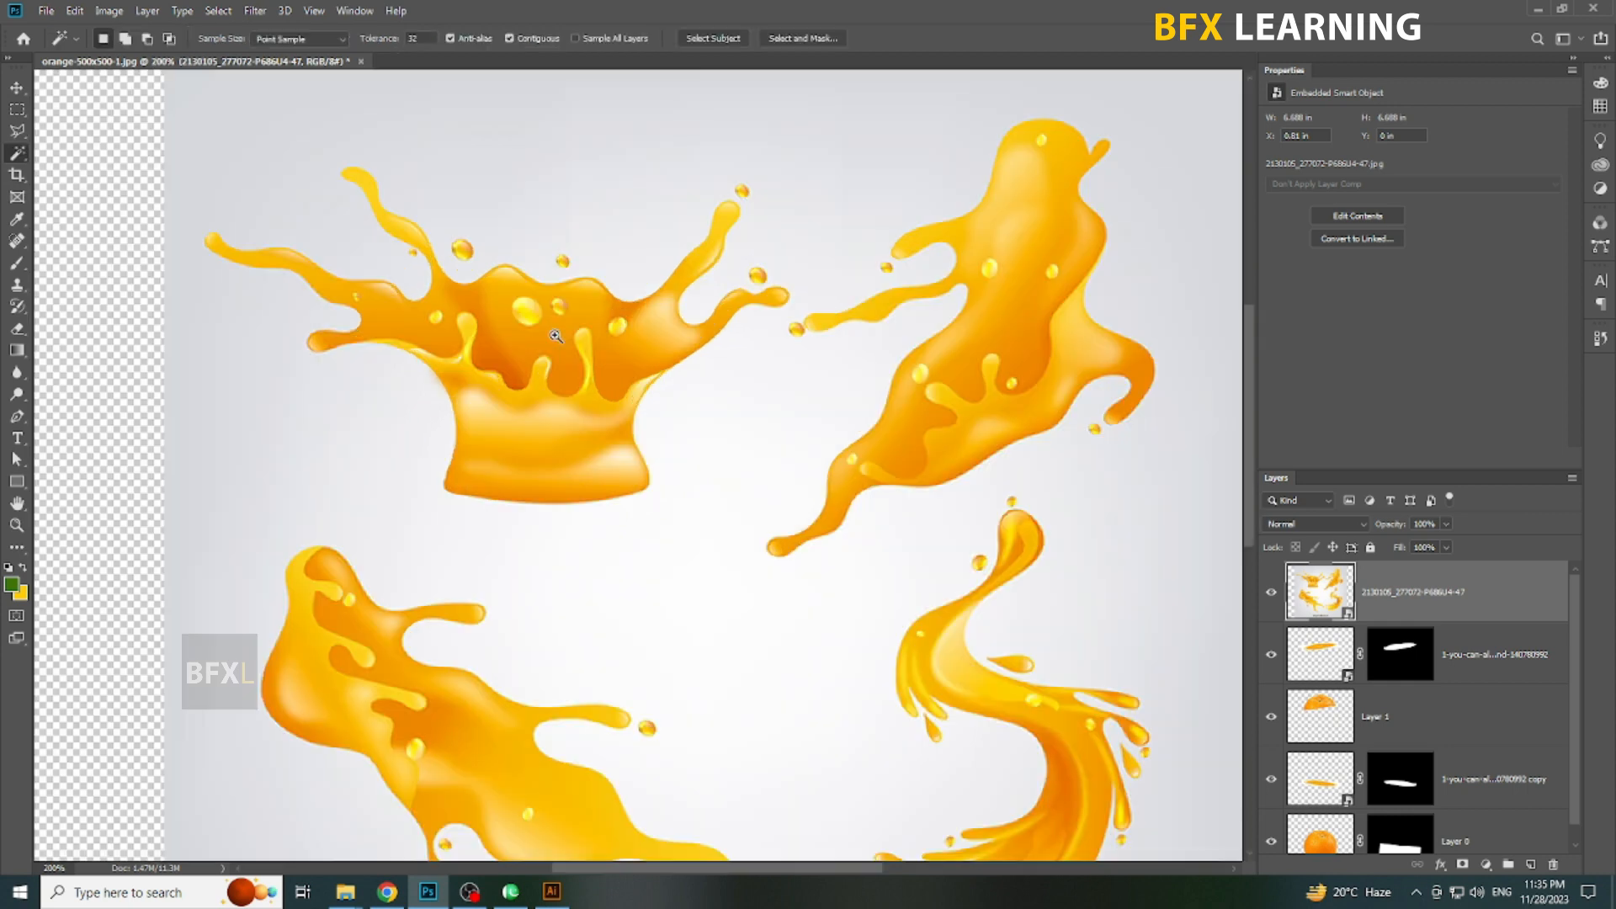
{"action": "left_click", "coordinate": [555, 335], "text": "ctrl"}
{"action": "left_click", "coordinate": [628, 401]}
{"action": "left_click", "coordinate": [628, 401], "text": "ctrl+alt"}
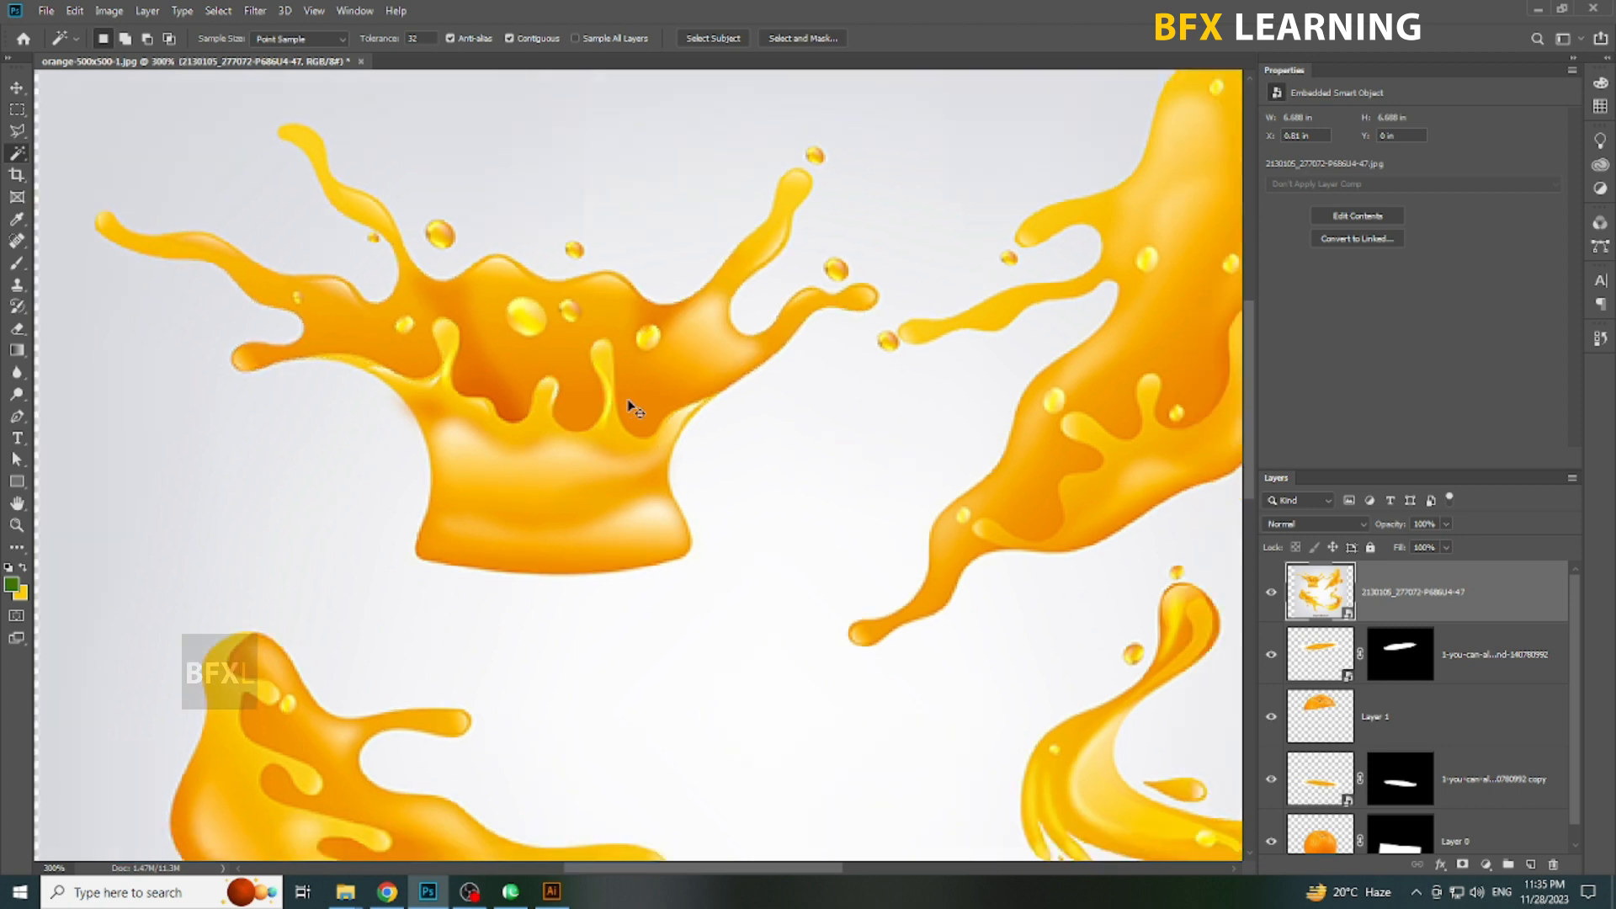
- Select the crown-shaped splash with the Quick Selection tool, using a smaller brush to include its thin upper-left arm
{"action": "key", "text": "shift+w"}
{"action": "left_click", "coordinate": [587, 402]}
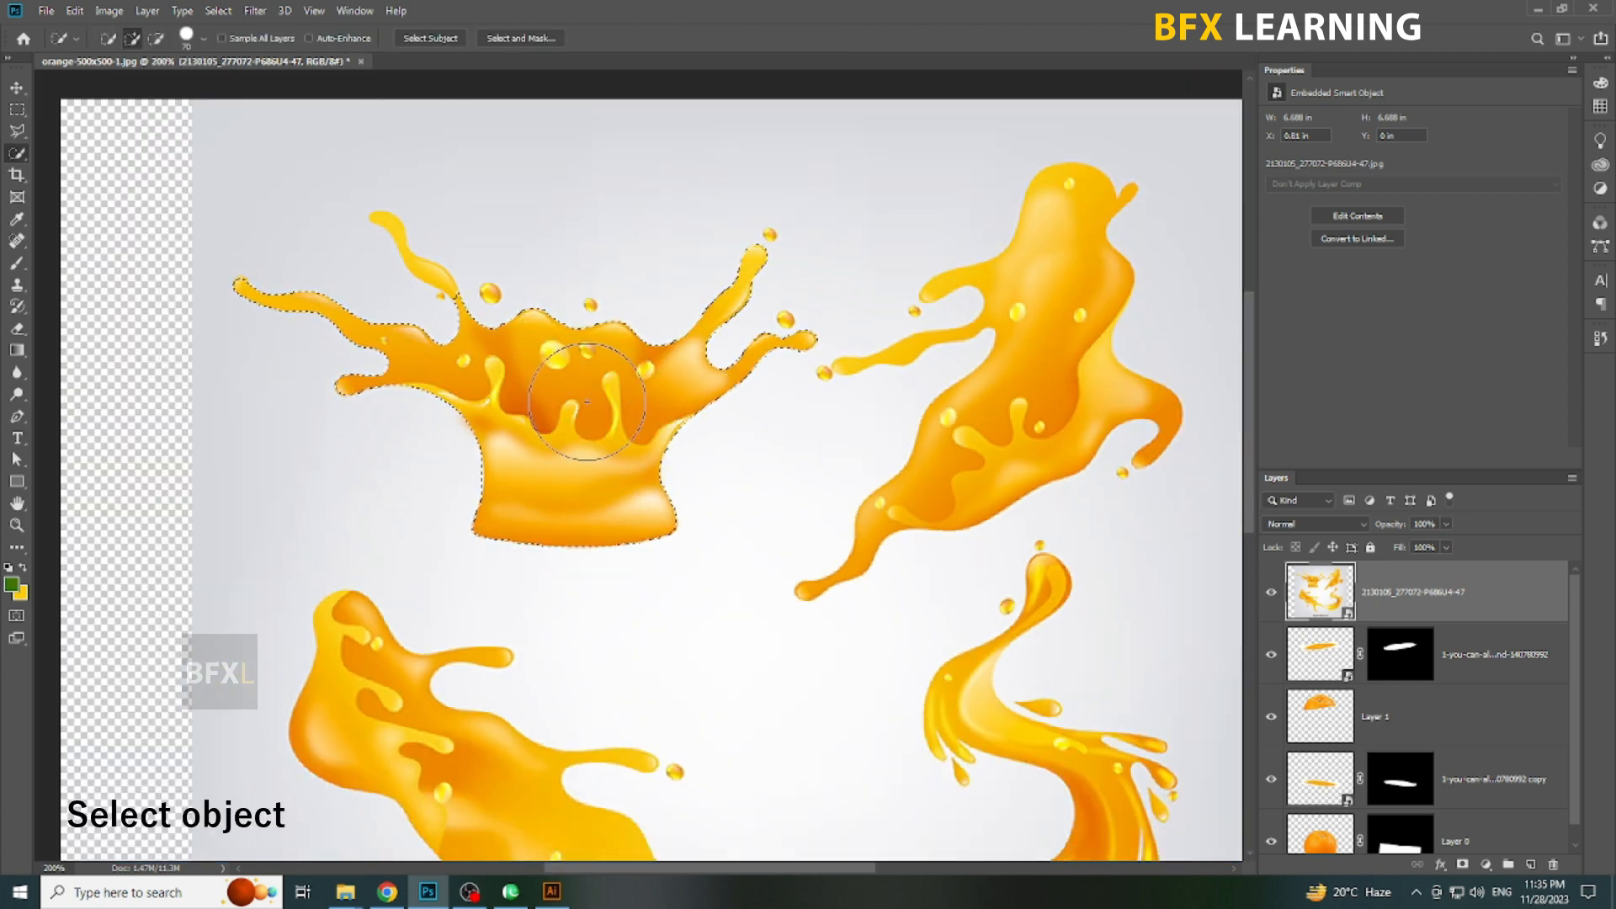
{"action": "key", "text": "bracketleft"}
{"action": "key", "text": "bracketleft"}
{"action": "key", "text": "bracketleft"}
{"action": "key", "text": "bracketleft"}
{"action": "key", "text": "bracketleft"}
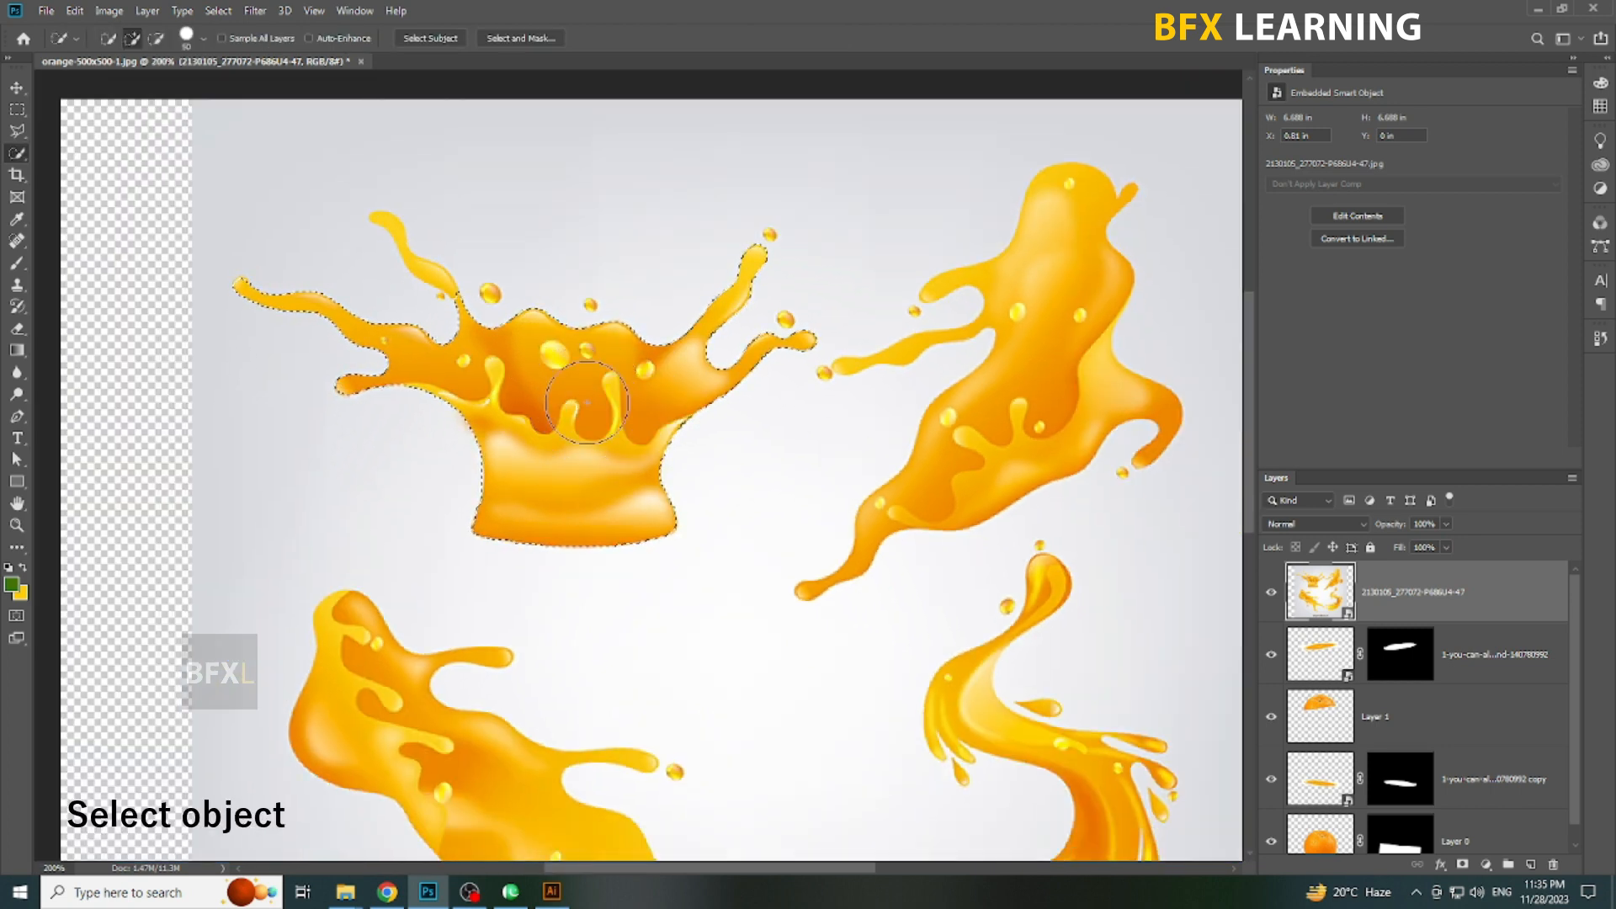
{"action": "key", "text": "bracketleft"}
{"action": "key", "text": "bracketleft"}
{"action": "key", "text": "bracketleft"}
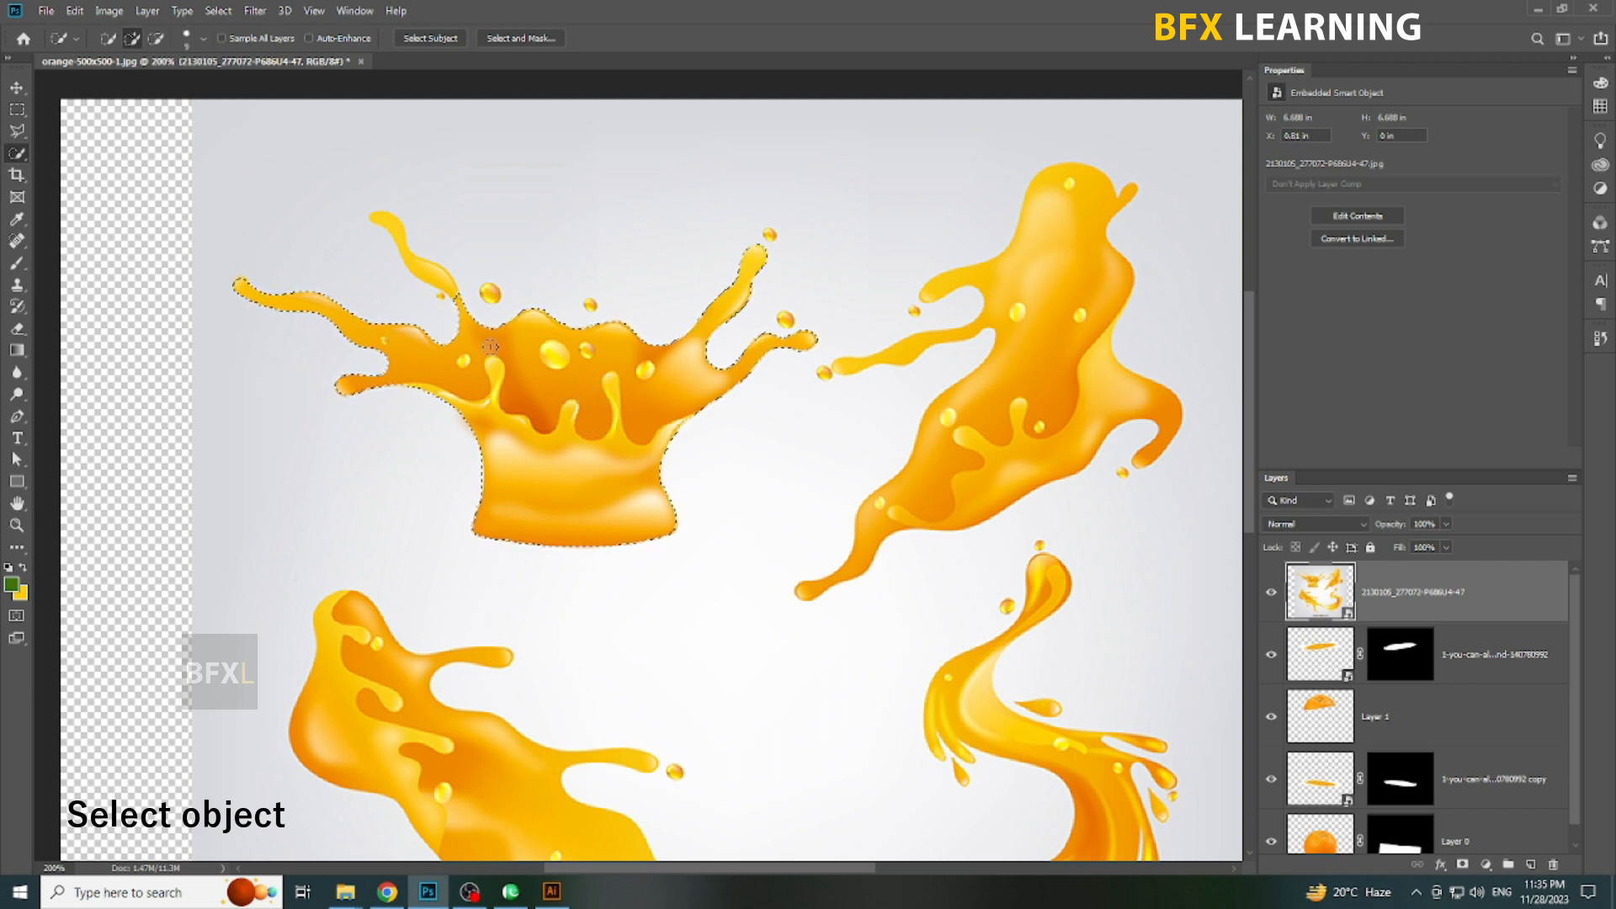
{"action": "left_click", "coordinate": [442, 254], "text": "ctrl"}
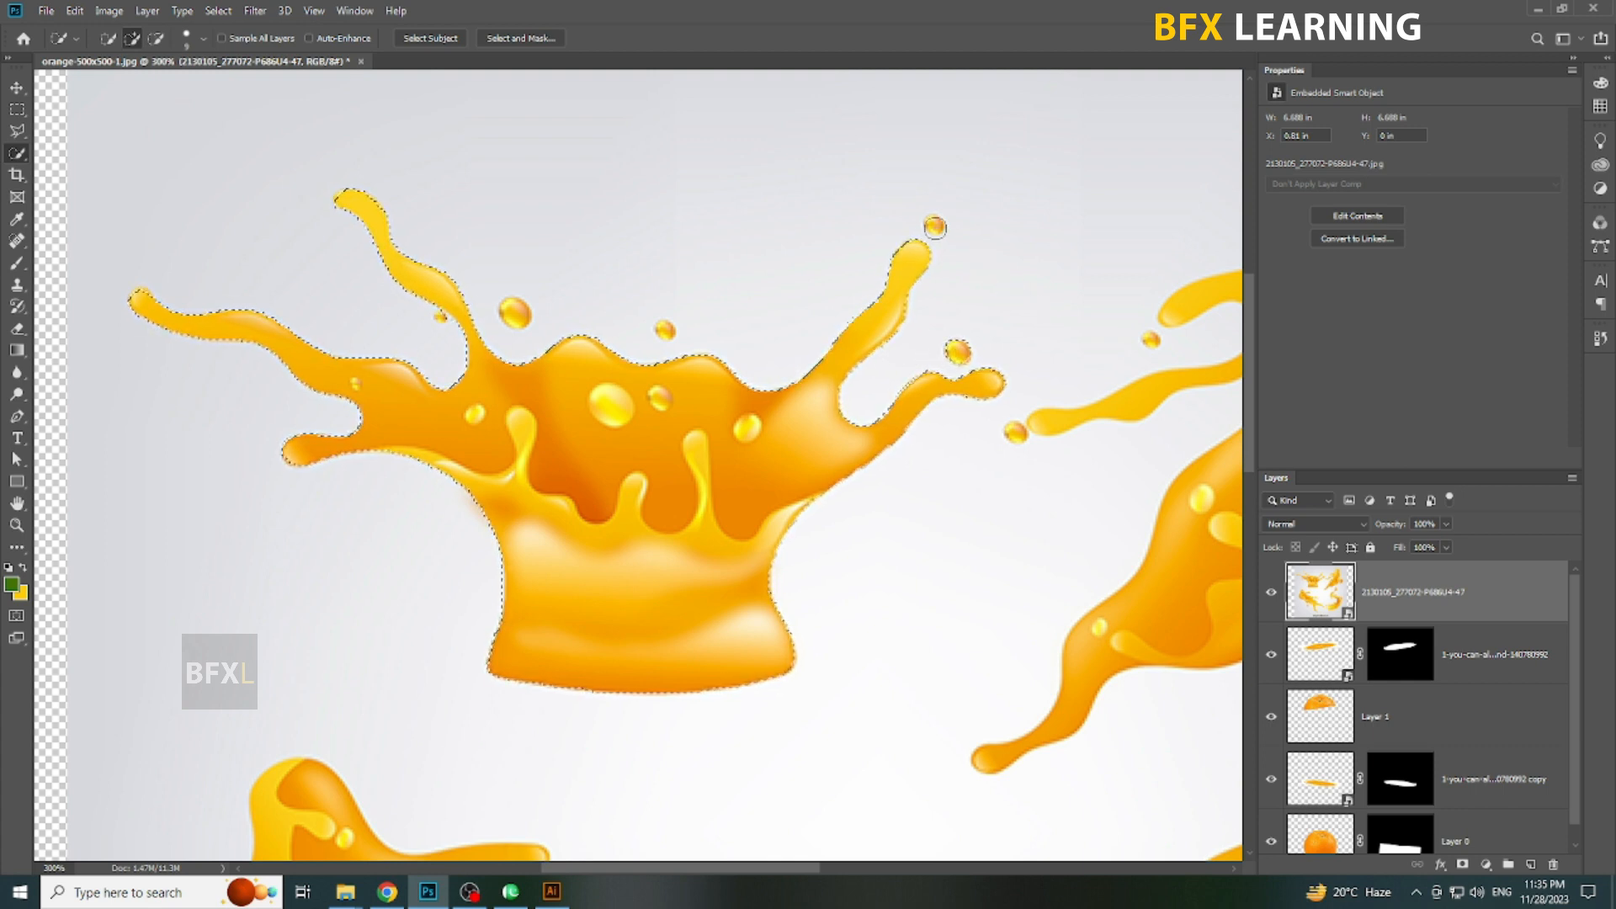
- Add the loose droplets around the crown-shaped splash to the selection and copy the selected area to a new layer
{"action": "left_click", "coordinate": [935, 227]}
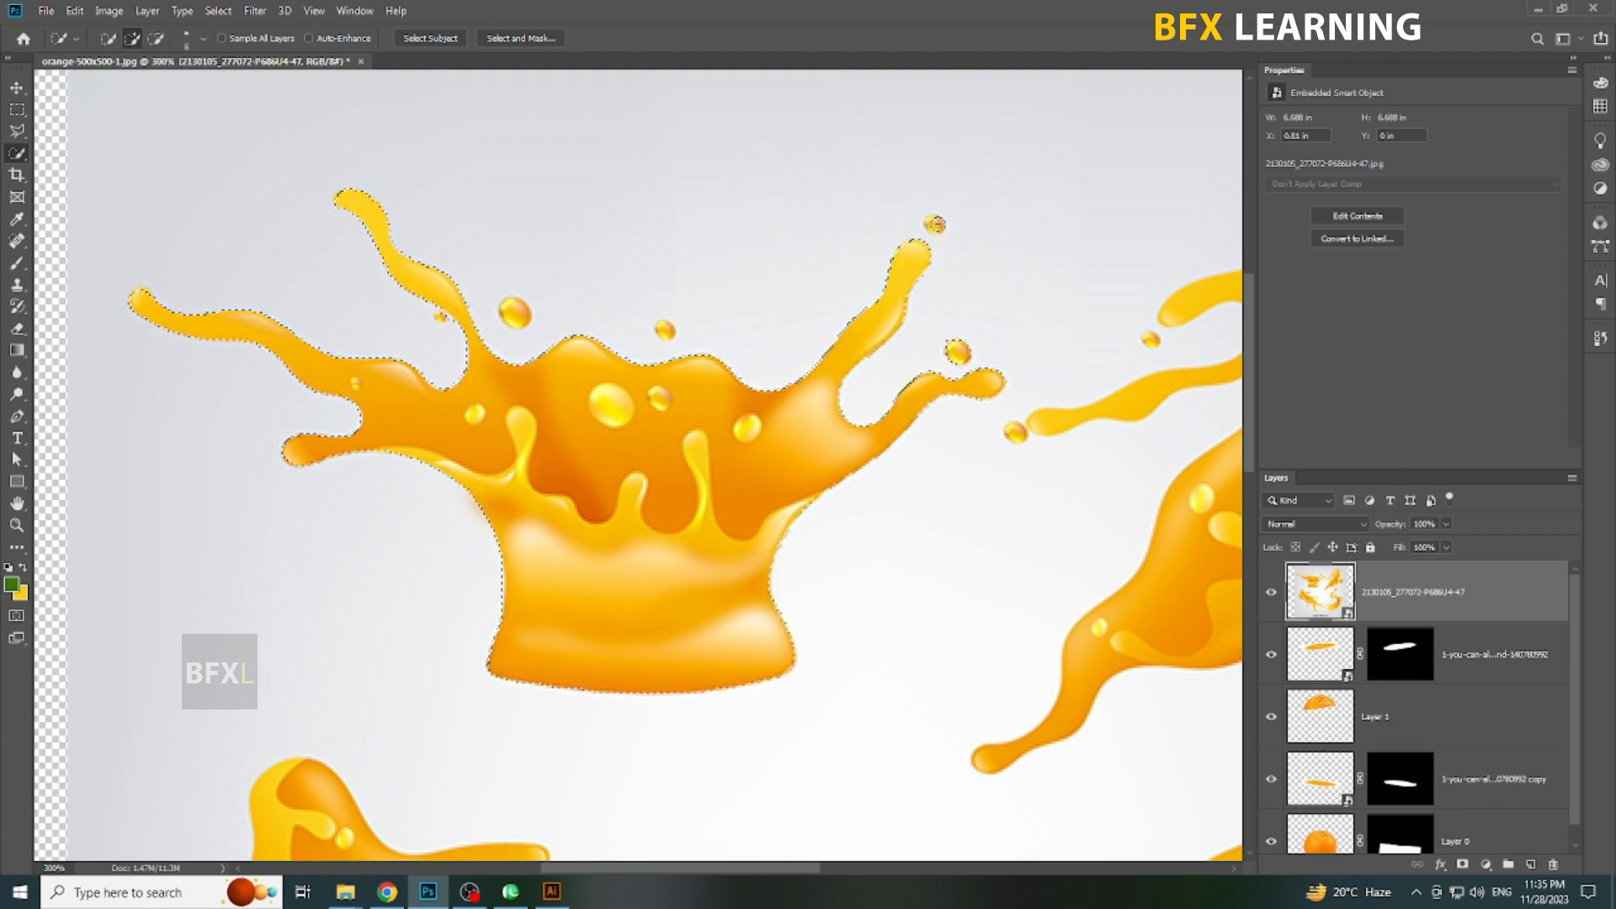
{"action": "left_click", "coordinate": [665, 328]}
{"action": "left_click", "coordinate": [515, 314]}
{"action": "key", "text": "ctrl+j"}
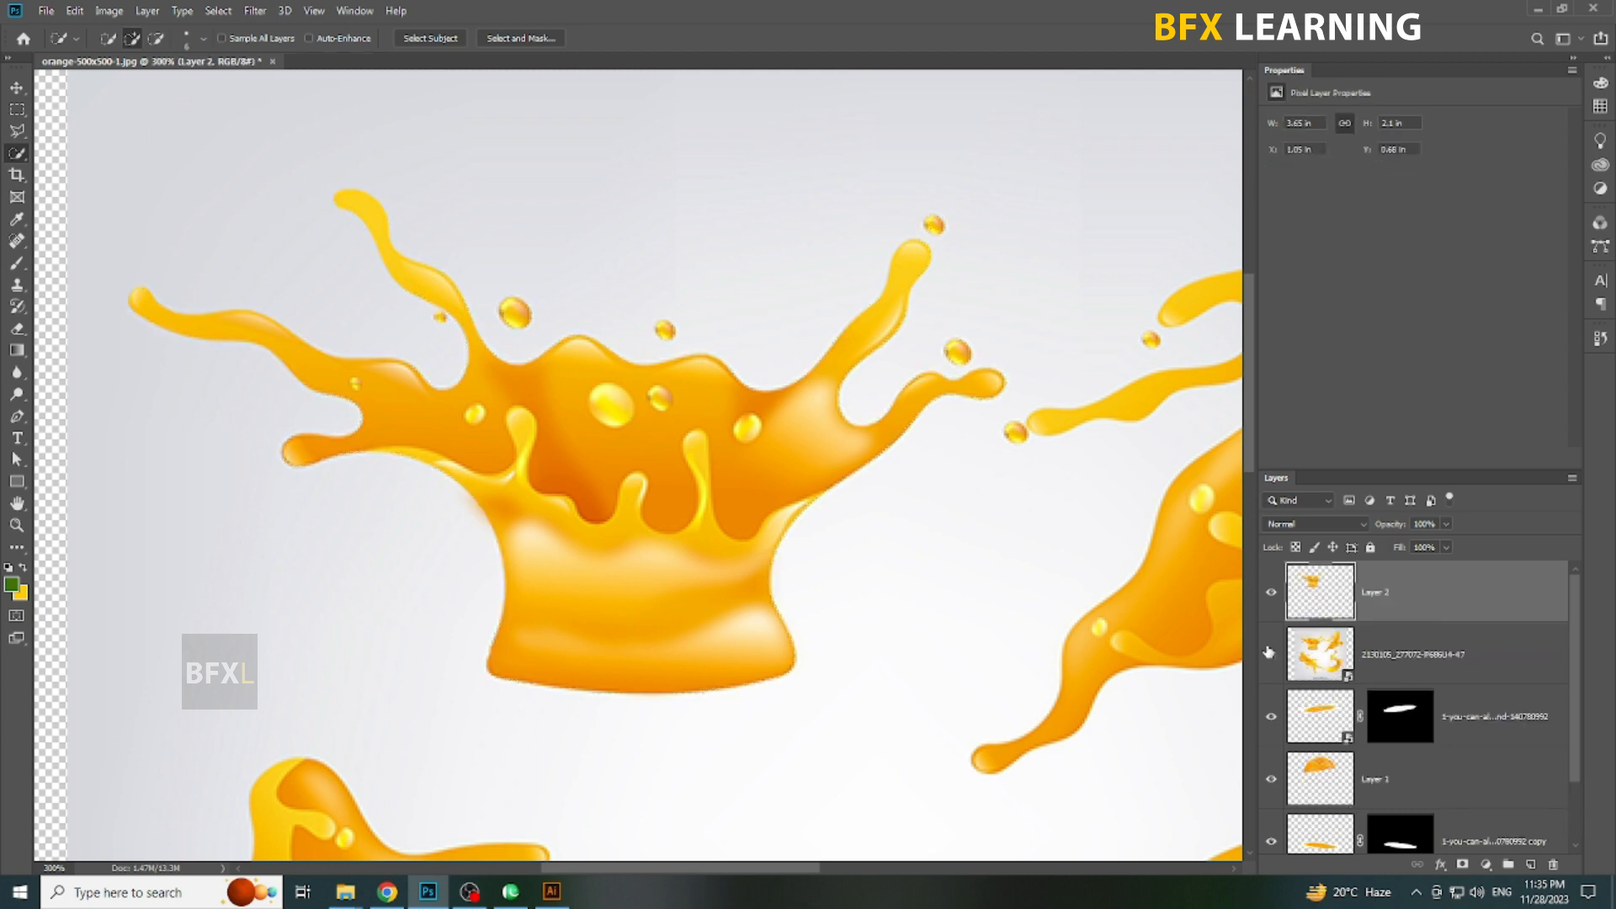
- Hide the original splash image layer and move the cut-out splash down between the orange halves
{"action": "left_click", "coordinate": [1270, 654]}
{"action": "key", "text": "v"}
{"action": "right_click", "coordinate": [791, 478]}
{"action": "left_click", "coordinate": [823, 502]}
{"action": "left_click_drag", "start_coordinate": [631, 392], "coordinate": [639, 487]}
- Enlarge the cut-out splash to about 5.48 in wide and position its base over the bottom half's cut surface
{"action": "key", "text": "ctrl+t"}
{"action": "left_click_drag", "start_coordinate": [714, 566], "coordinate": [827, 641]}
{"action": "left_click_drag", "start_coordinate": [765, 573], "coordinate": [708, 513]}
{"action": "key", "text": "Return"}
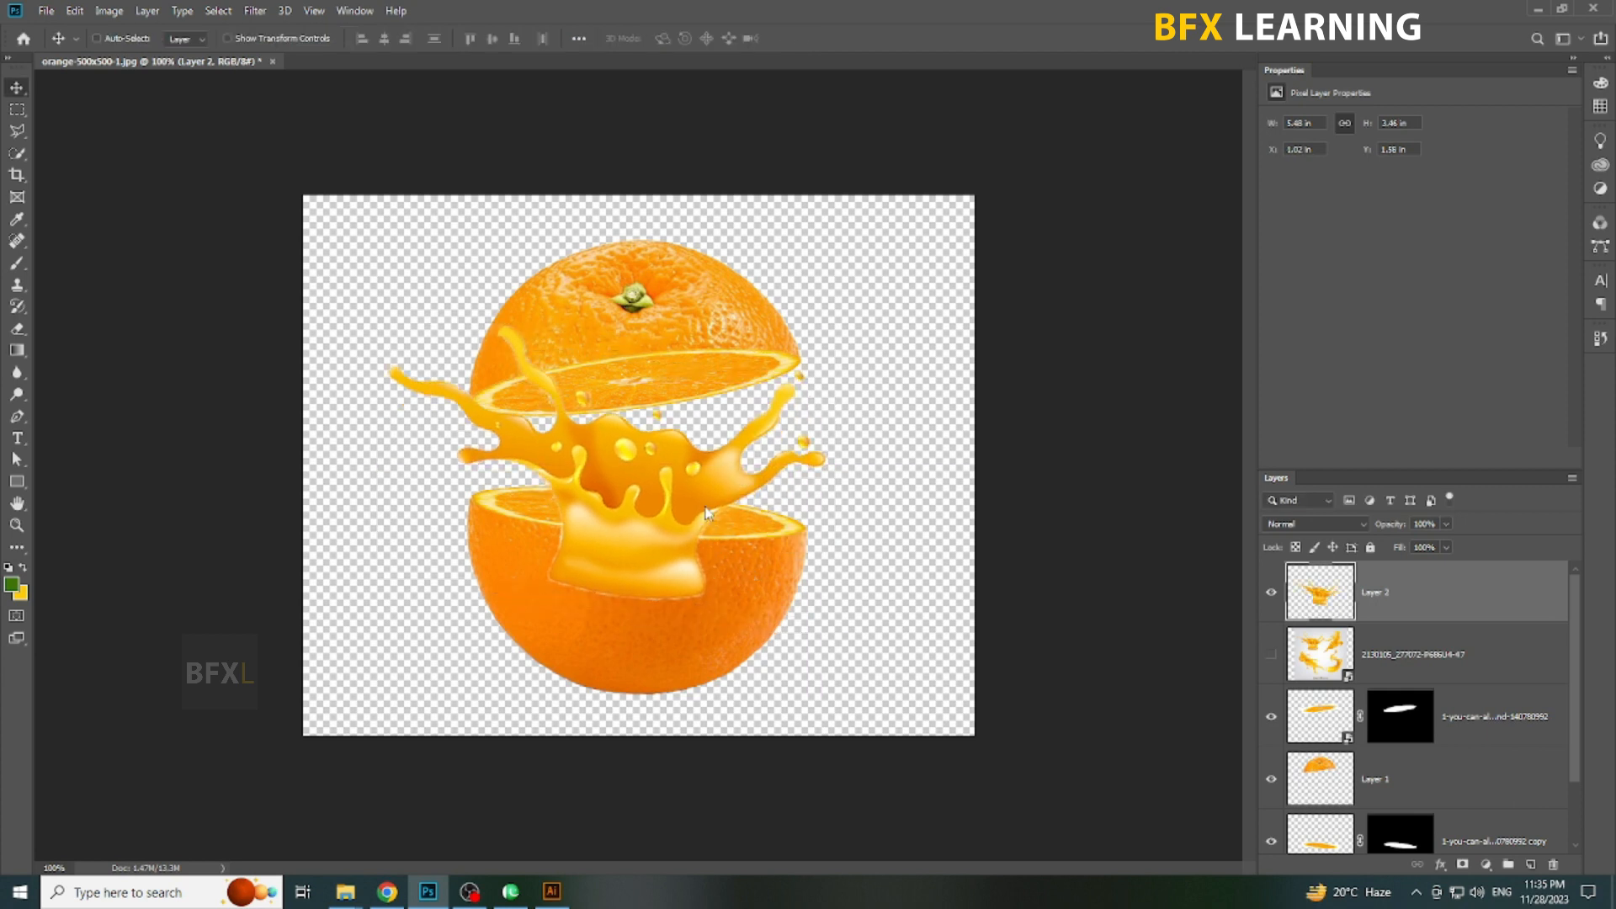
- Add a layer mask to the splash and paint out its base where it overlaps the bottom half's peel and rim
{"action": "left_click", "coordinate": [1462, 865]}
{"action": "key", "text": "b"}
{"action": "left_click", "coordinate": [629, 564], "text": "ctrl"}
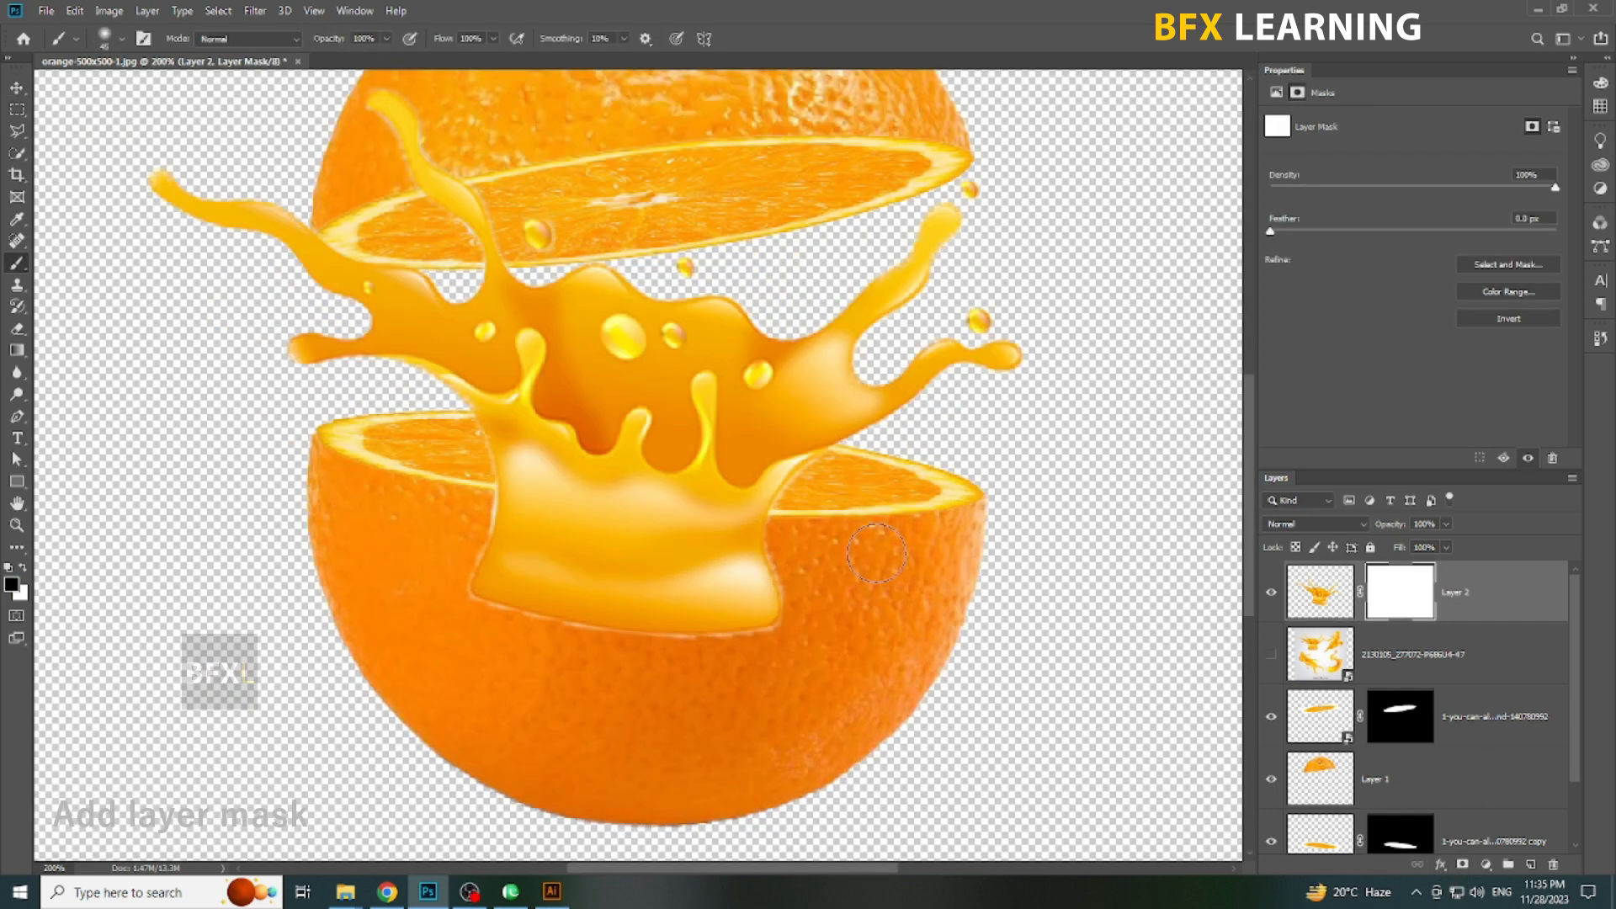
{"action": "left_click_drag", "start_coordinate": [745, 526], "coordinate": [488, 539]}
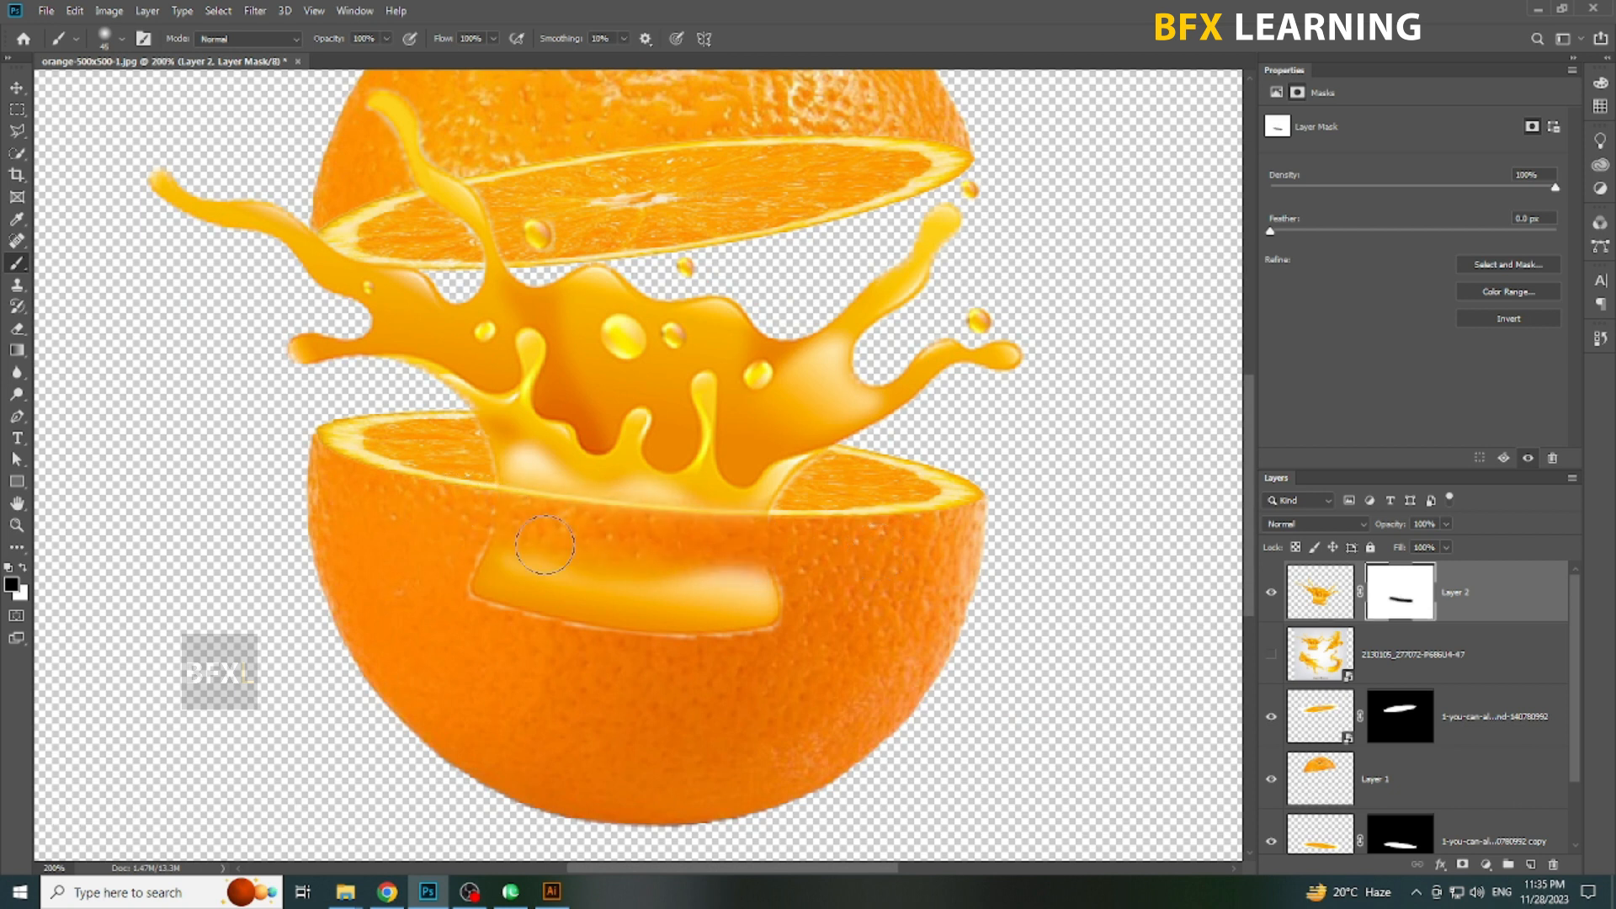
{"action": "mouse_move", "coordinate": [844, 593]}
{"action": "left_mouse_down"}
{"action": "mouse_move", "coordinate": [619, 573]}
{"action": "mouse_move", "coordinate": [469, 535]}
{"action": "mouse_move", "coordinate": [545, 570]}
{"action": "mouse_move", "coordinate": [805, 621]}
{"action": "mouse_move", "coordinate": [559, 621]}
{"action": "mouse_move", "coordinate": [716, 597]}
{"action": "left_mouse_up"}
{"action": "key", "text": "bracketright"}
{"action": "key", "text": "bracketright"}
{"action": "key", "text": "bracketright"}
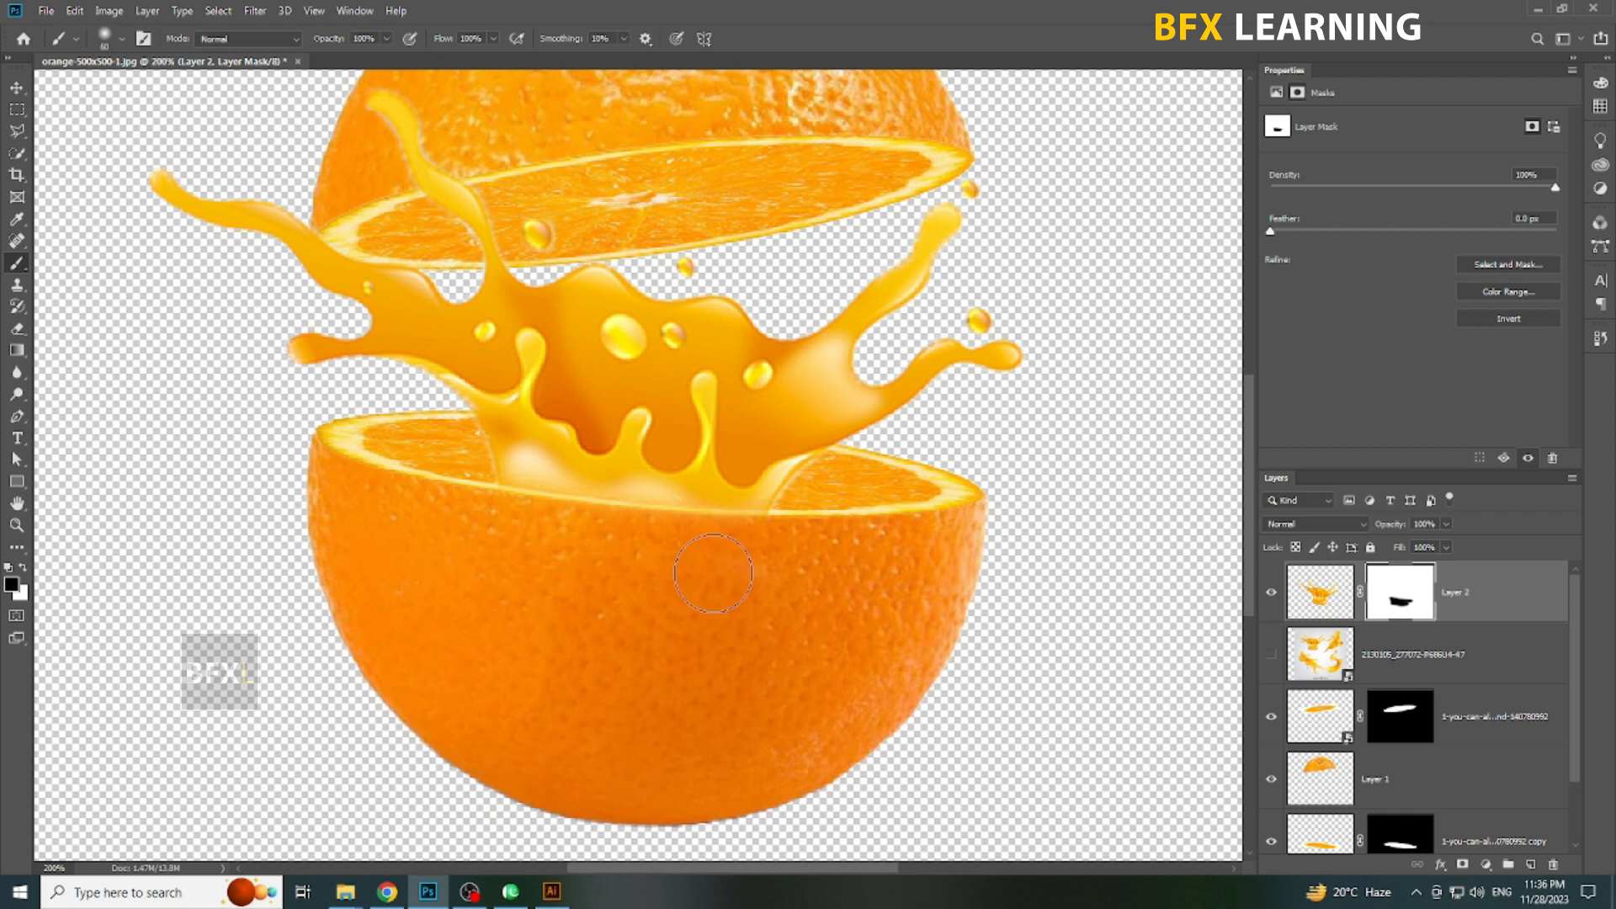
{"action": "key", "text": "bracketleft"}
{"action": "key", "text": "bracketleft"}
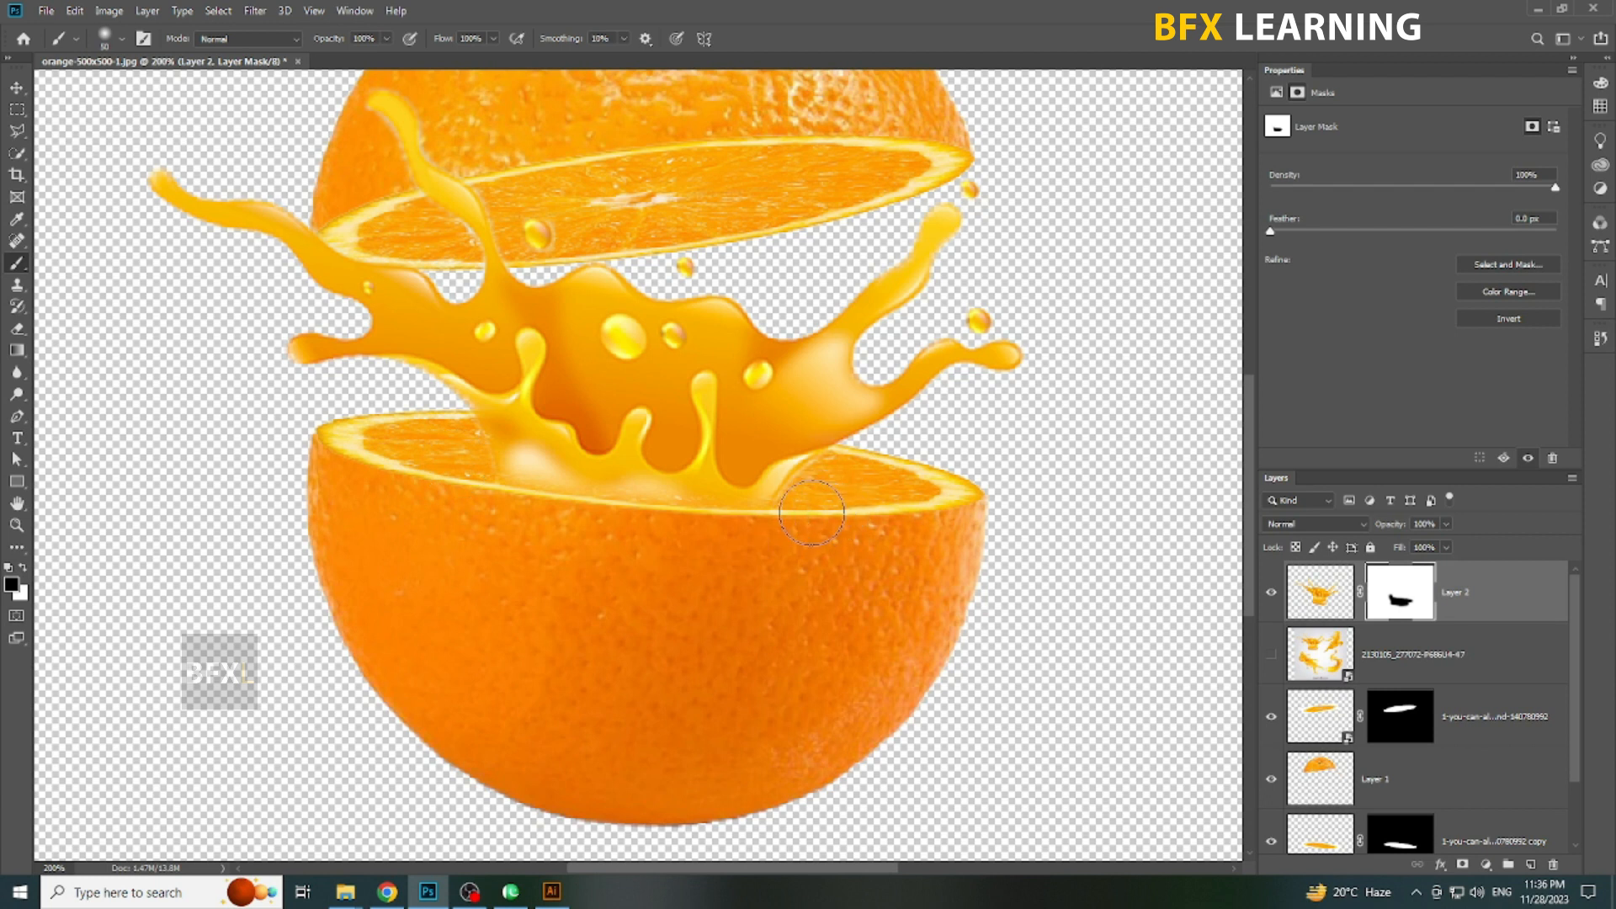
{"action": "key", "text": "ctrl+1"}
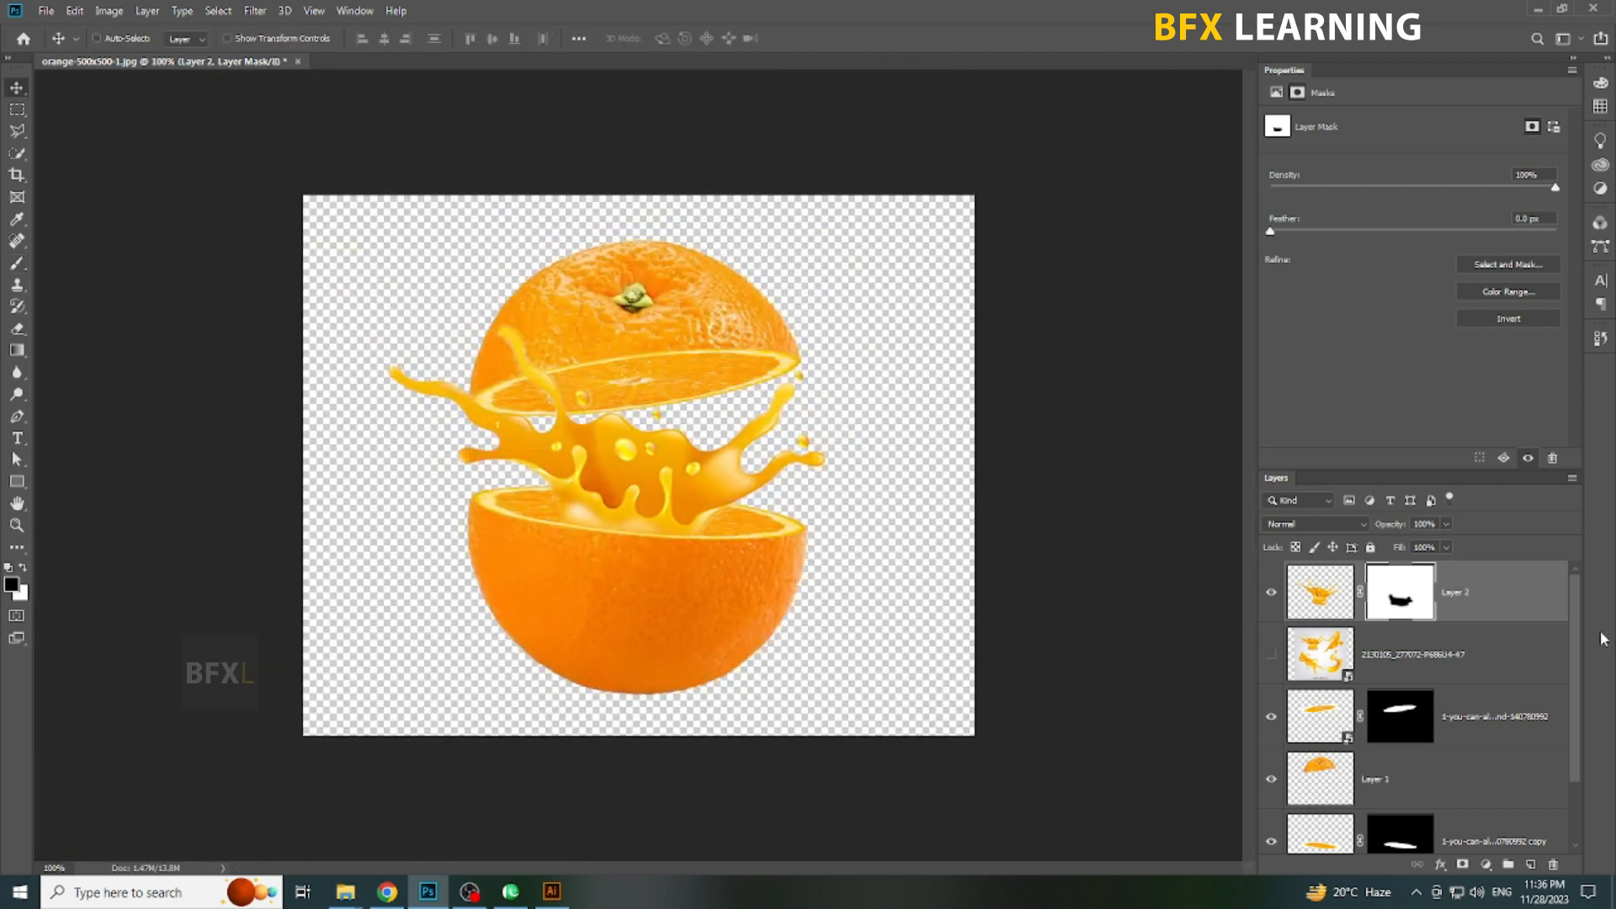
- Move the splash layer down the stack to beneath Layer 1 so it sits behind the top orange half
{"action": "left_click_drag", "start_coordinate": [1510, 617], "coordinate": [1515, 695]}
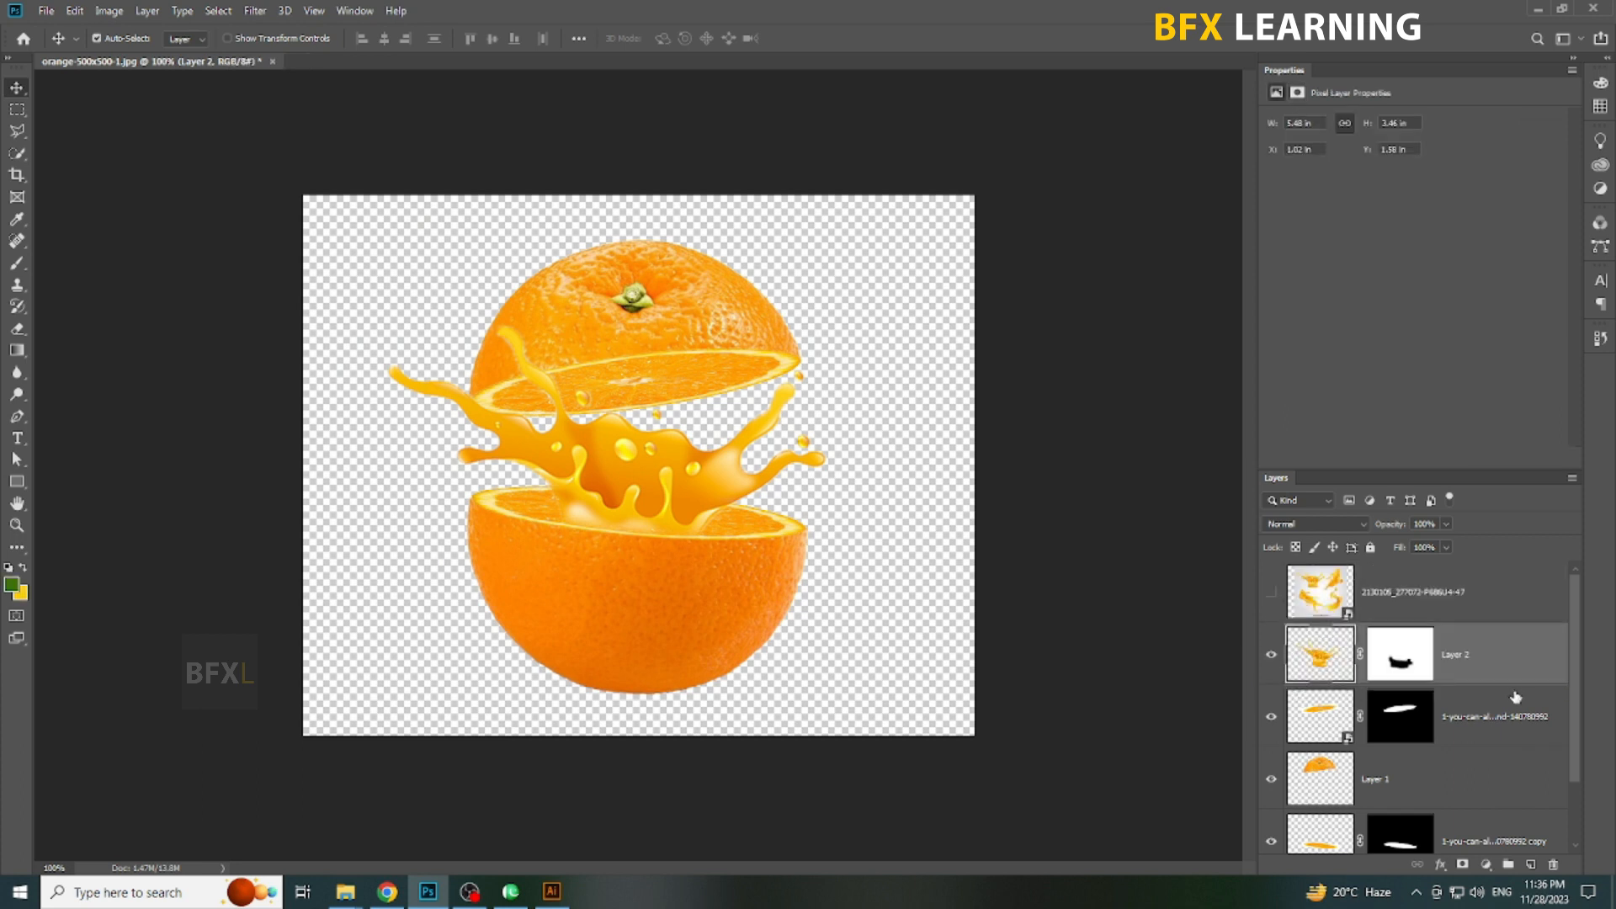
{"action": "key", "text": "ctrl+bracketleft"}
{"action": "key", "text": "ctrl+bracketleft"}
{"action": "key", "text": "ctrl+bracketright"}
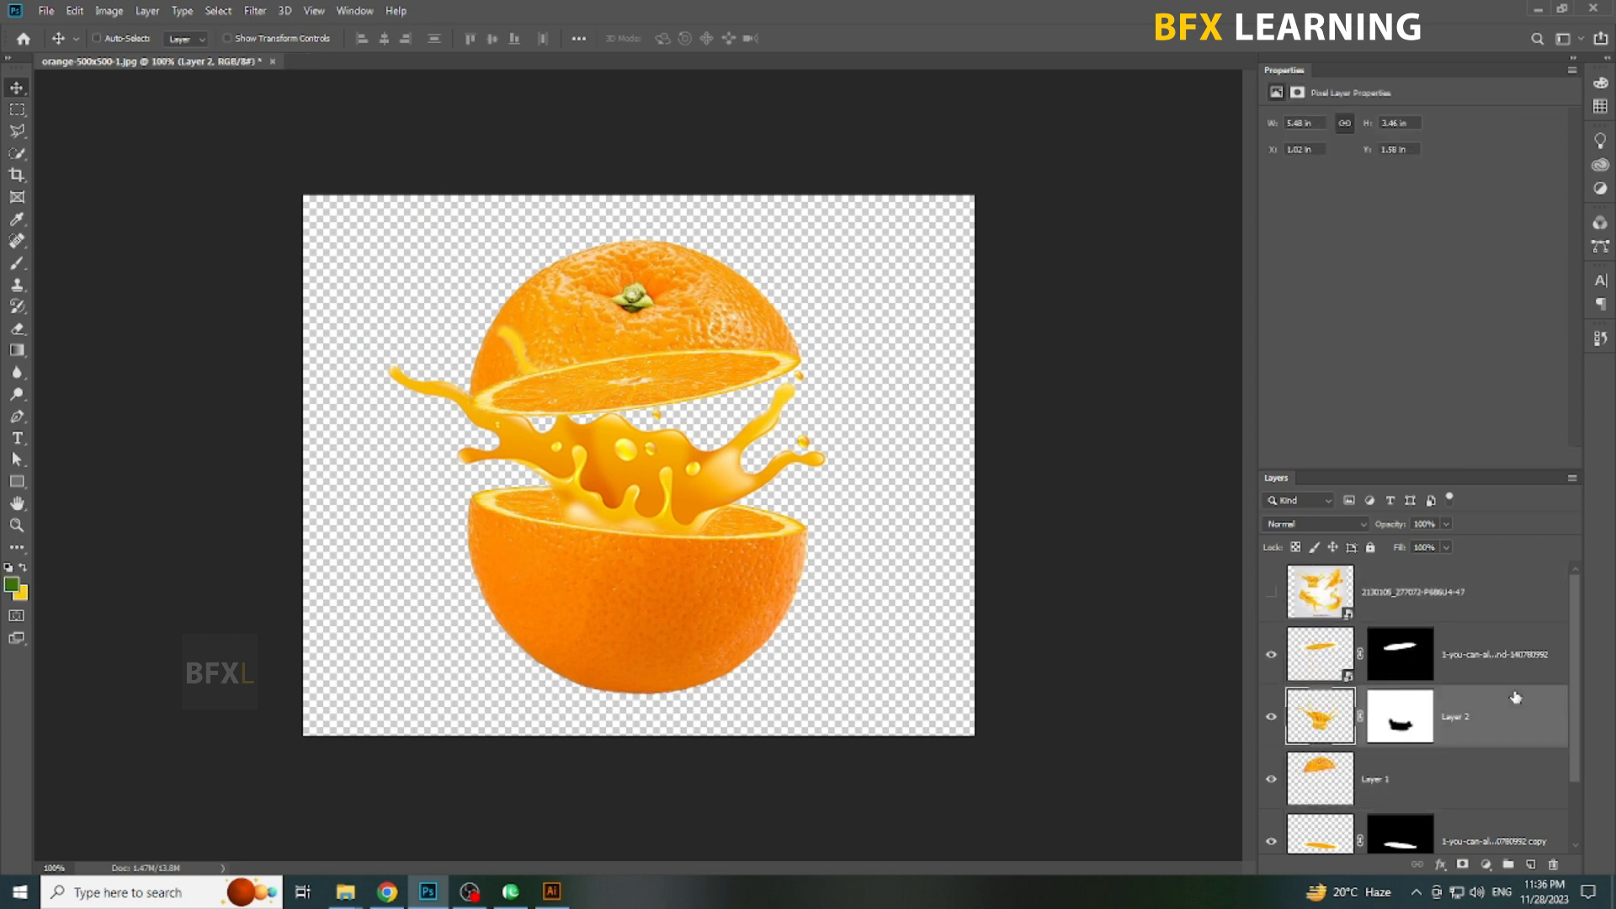
{"action": "key", "text": "ctrl+bracketleft"}
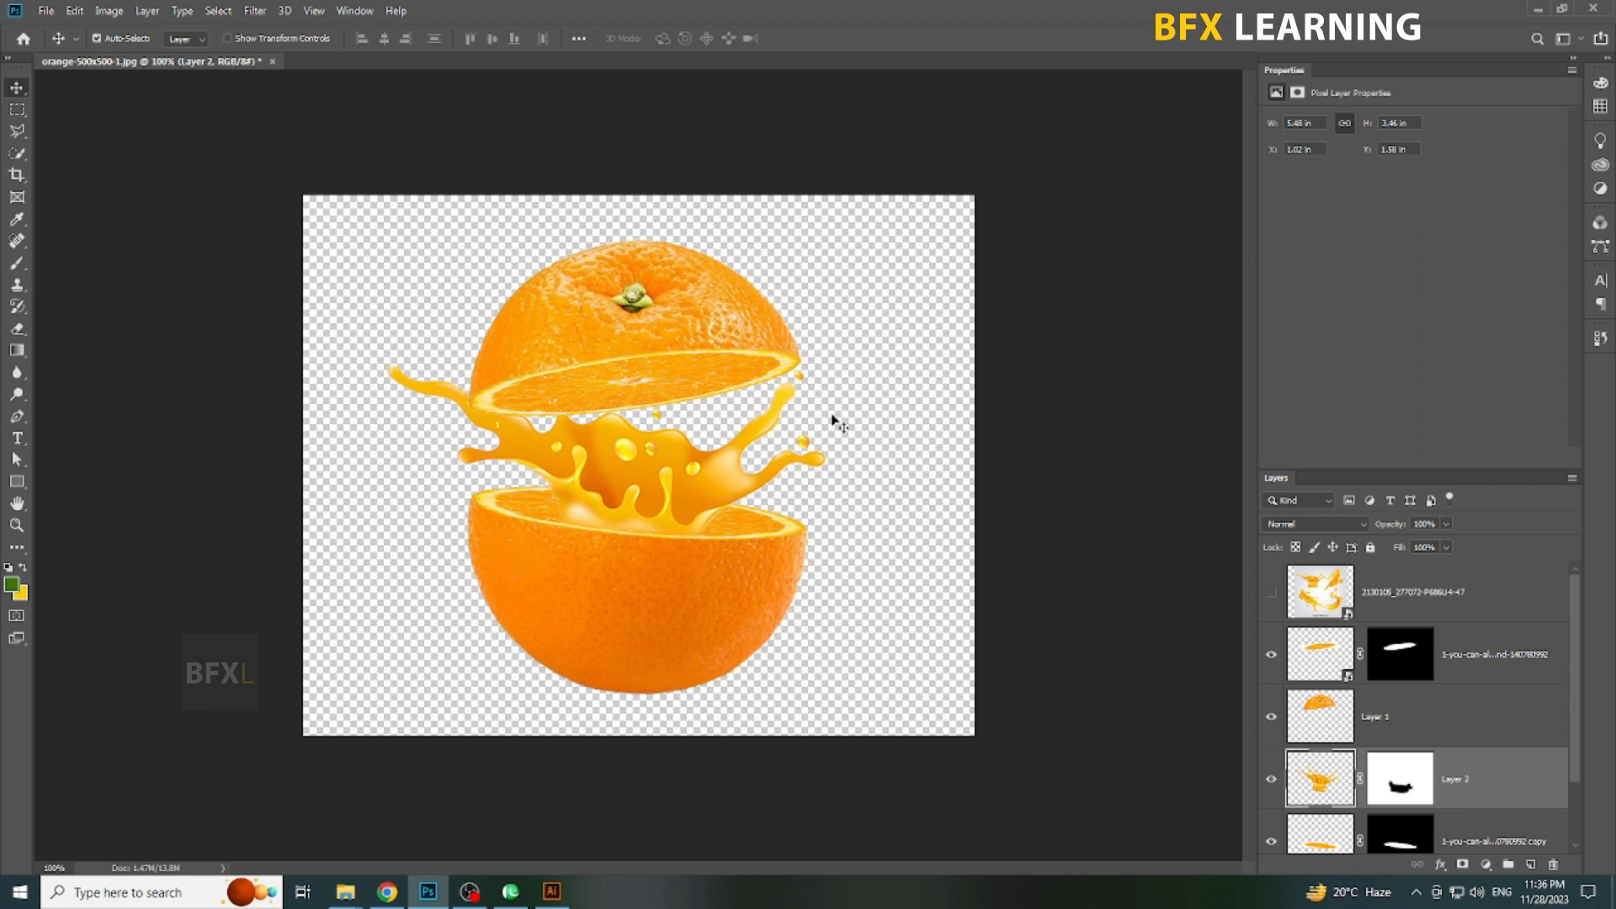
- Select the top half together with its cut slice, scale them to about 96%, and raise them above the splash
{"action": "left_click", "coordinate": [686, 389], "text": "ctrl"}
{"action": "left_click", "coordinate": [712, 300], "text": "ctrl"}
{"action": "key", "text": "ctrl+t"}
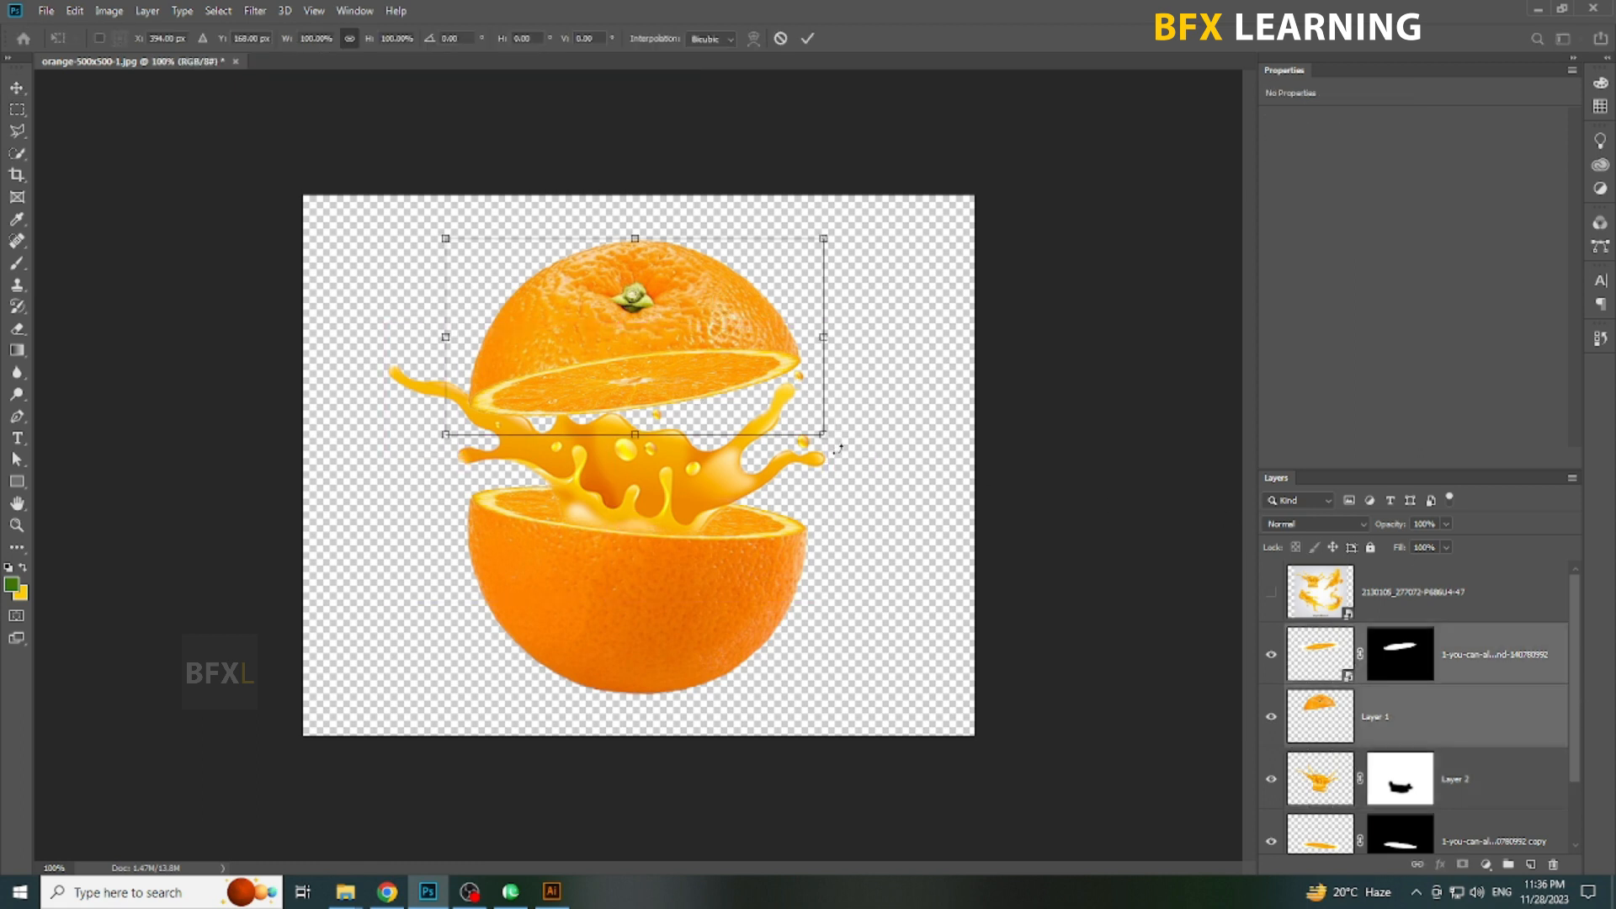
{"action": "left_click_drag", "start_coordinate": [832, 236], "coordinate": [810, 244]}
{"action": "left_click_drag", "start_coordinate": [755, 352], "coordinate": [755, 301]}
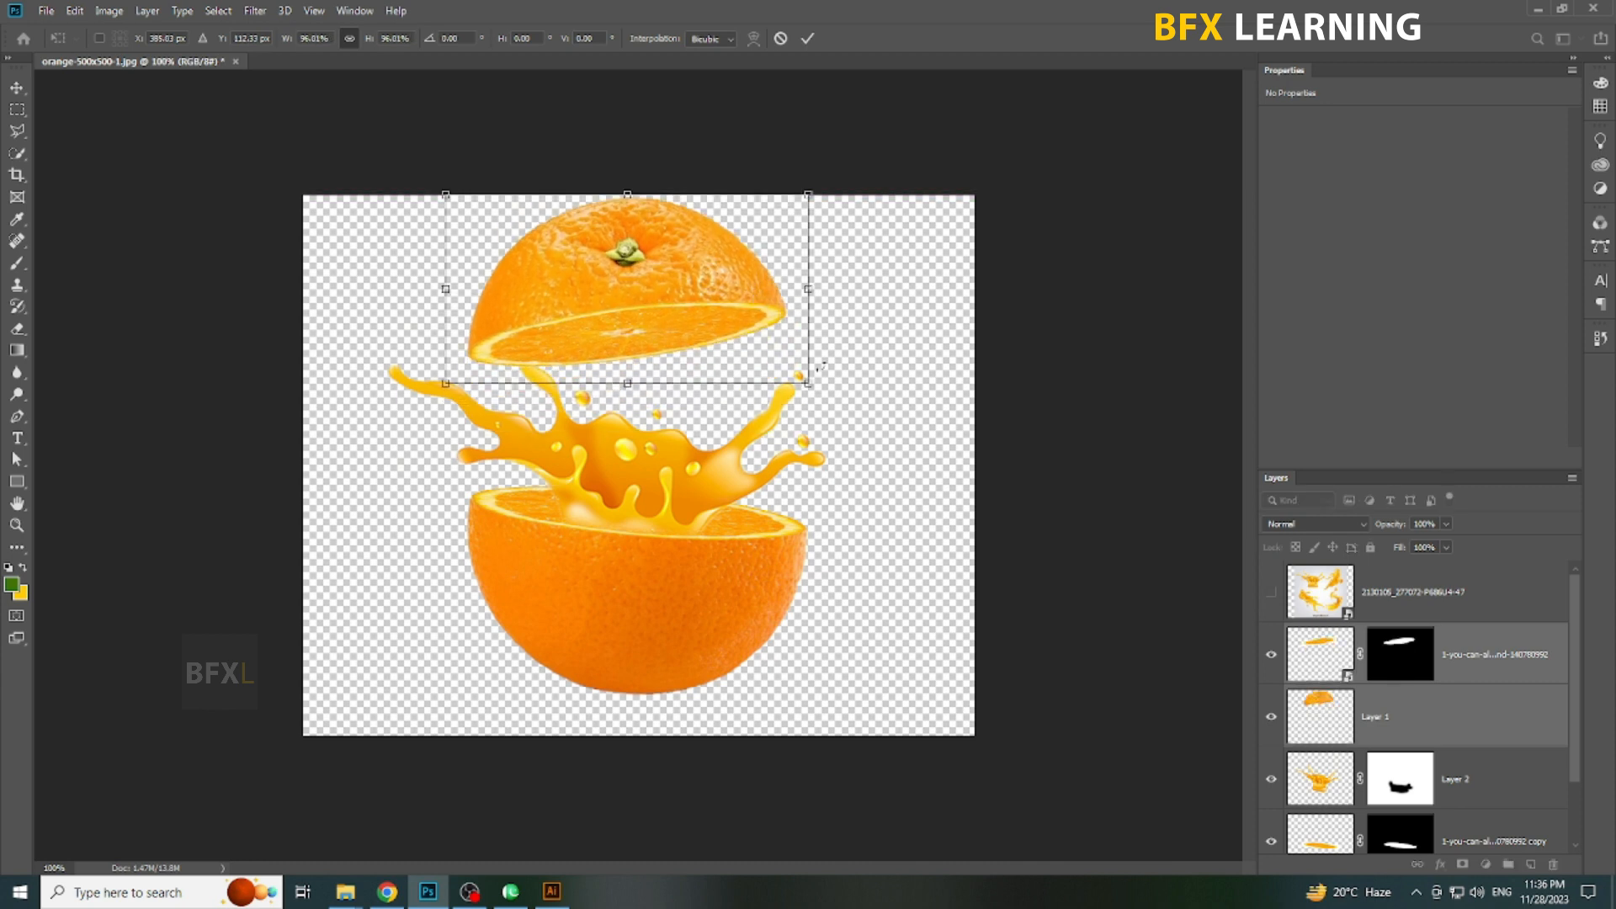
- Tilt the top half and its slice slightly counter-clockwise and shift them a little down and left
{"action": "left_click_drag", "start_coordinate": [808, 382], "coordinate": [886, 421]}
{"action": "mouse_move", "coordinate": [736, 335]}
{"action": "left_mouse_down"}
{"action": "mouse_move", "coordinate": [750, 317]}
{"action": "mouse_move", "coordinate": [722, 346]}
{"action": "left_mouse_up"}
{"action": "key", "text": "Return"}
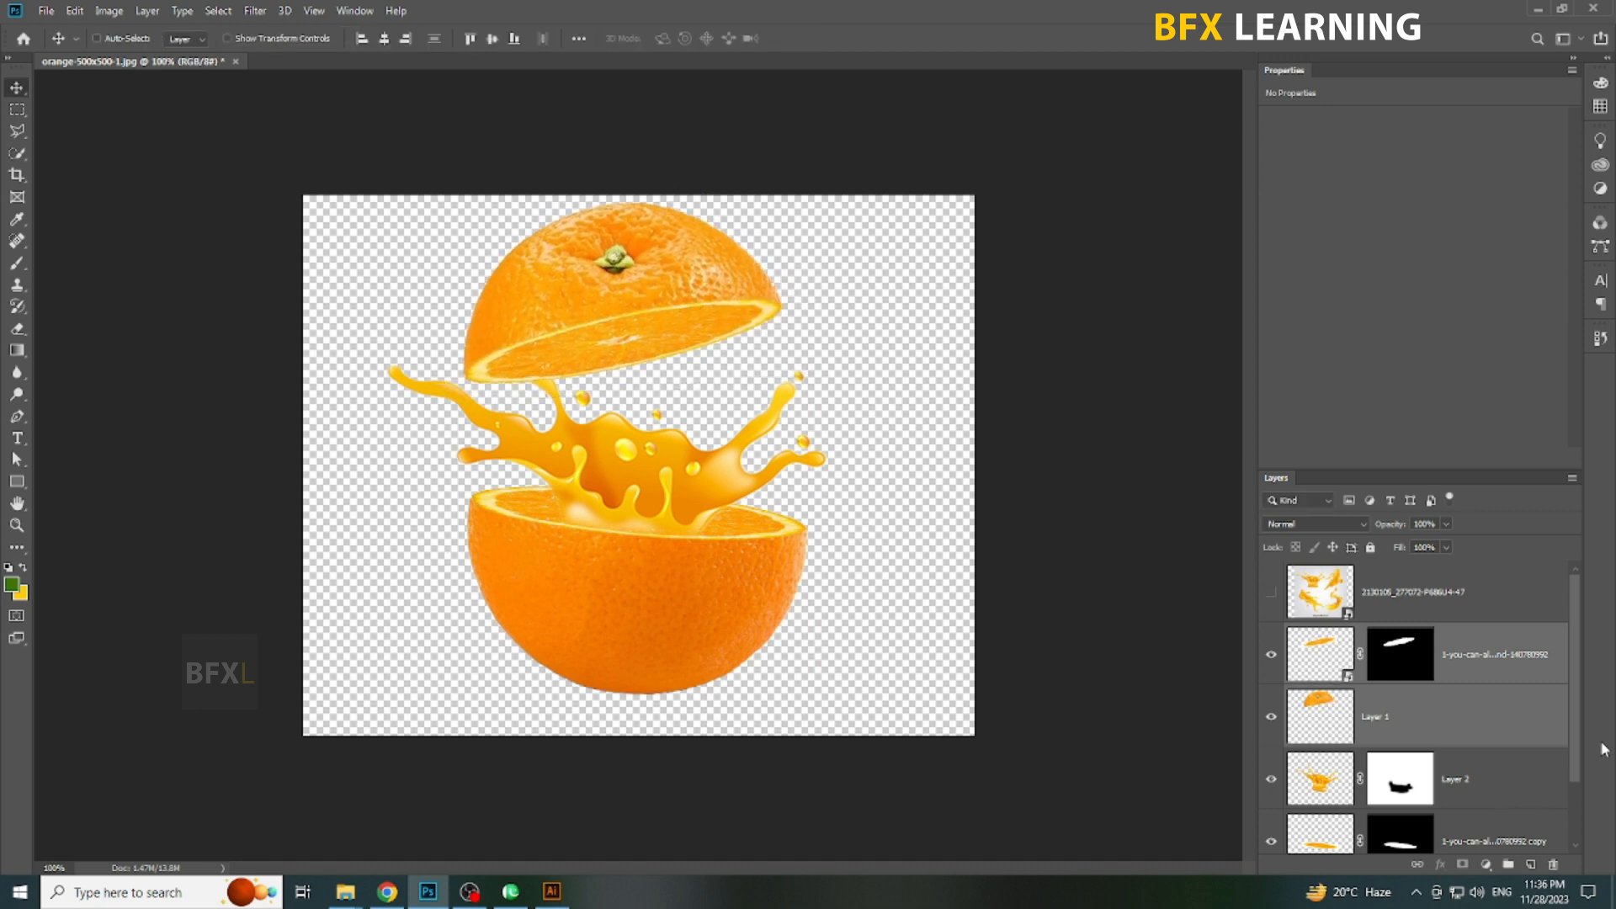
- Place the orange tree wallpaper image beneath all the orange layers and enlarge it until it covers the whole canvas
{"action": "left_click_drag", "start_coordinate": [1577, 724], "coordinate": [1575, 801]}
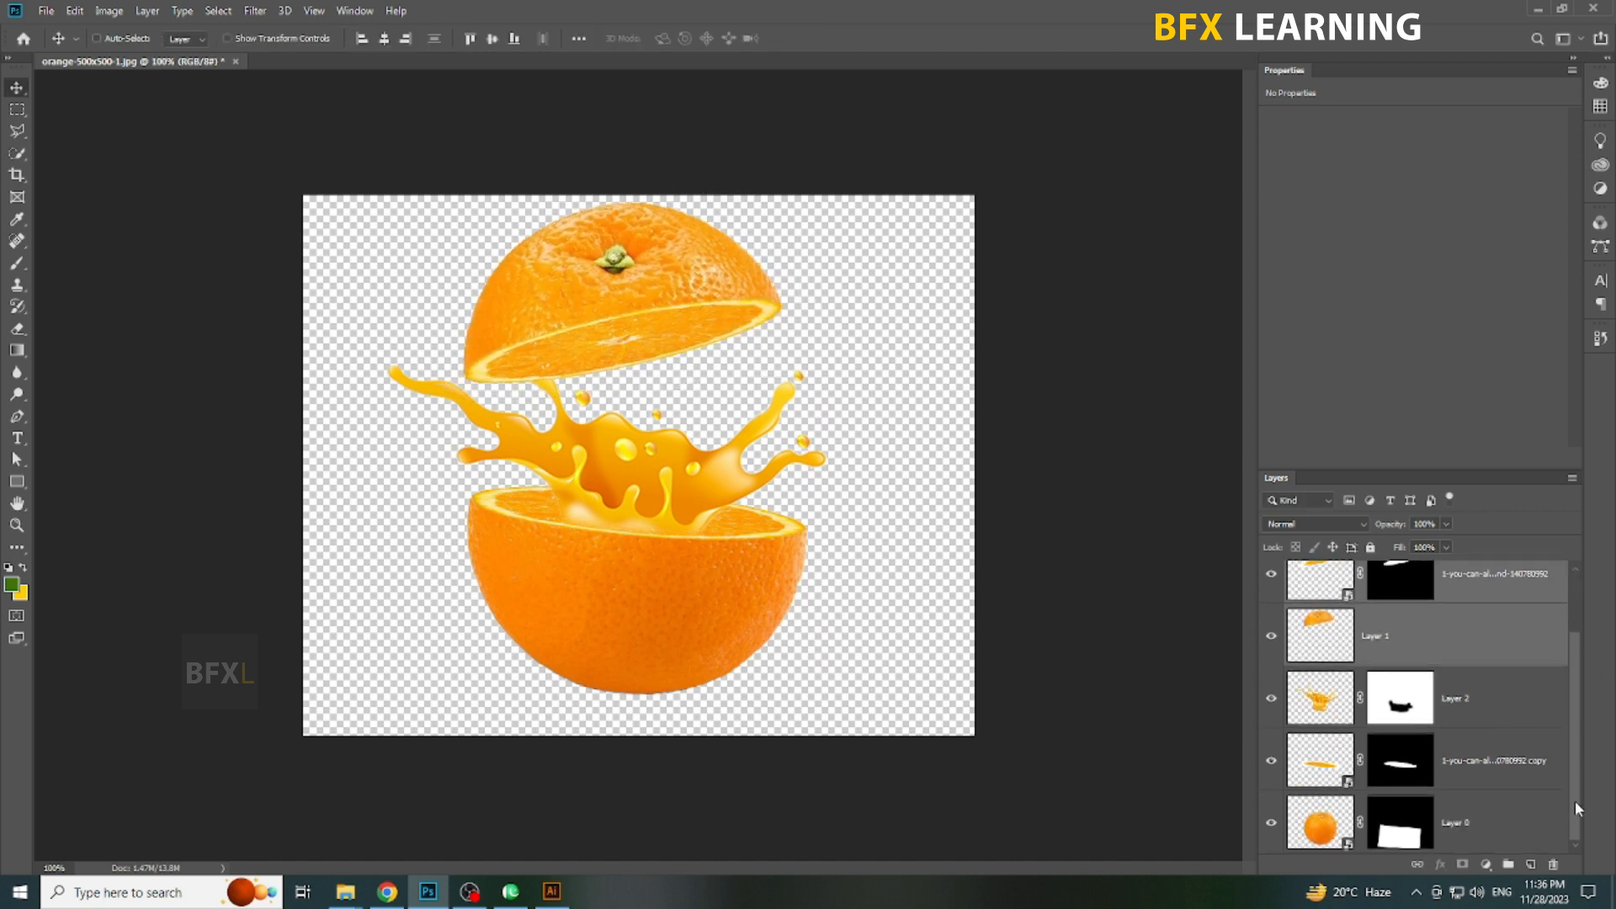
{"action": "left_click", "coordinate": [1520, 824]}
{"action": "left_click", "coordinate": [1531, 866]}
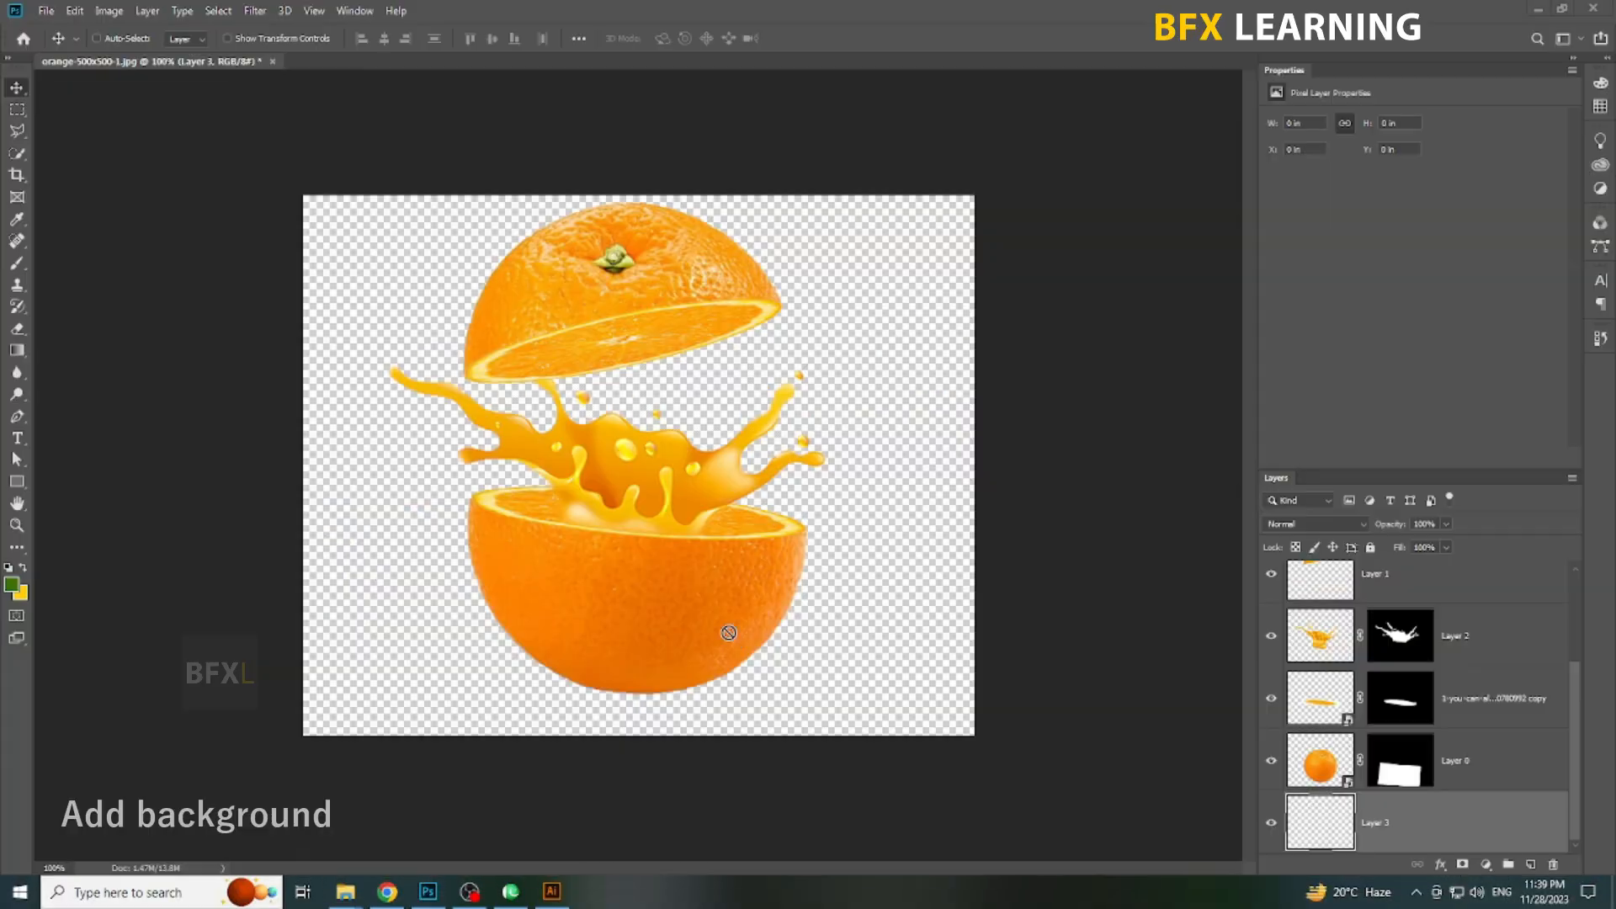
{"action": "left_click_drag", "start_coordinate": [732, 637], "coordinate": [762, 645]}
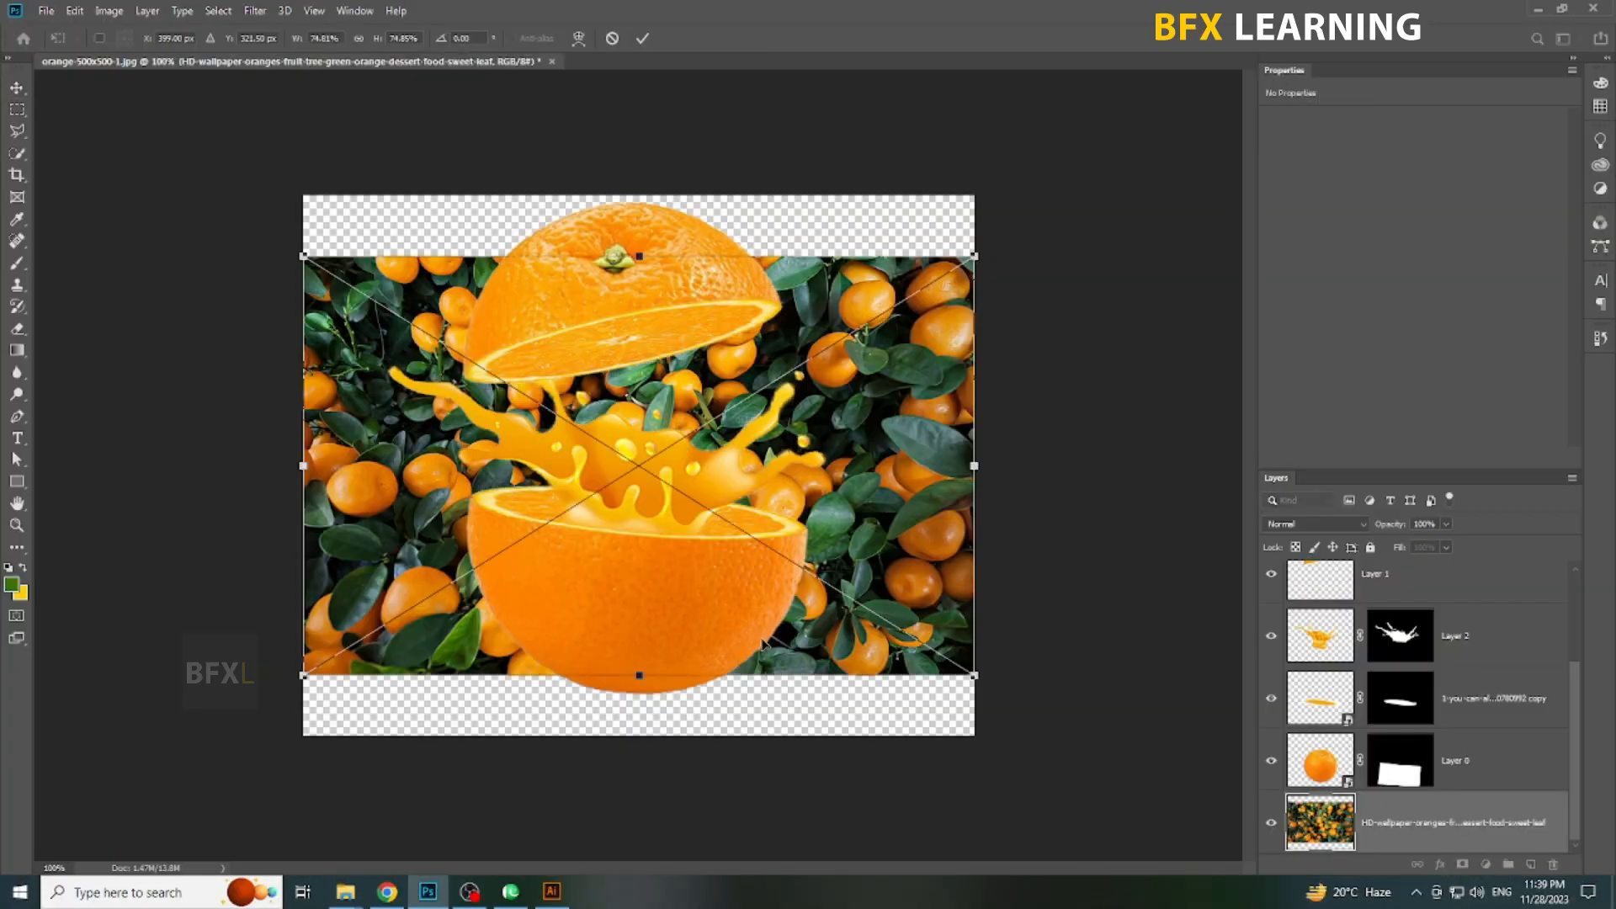
{"action": "left_click_drag", "start_coordinate": [974, 675], "coordinate": [1086, 745]}
{"action": "key", "text": "Return"}
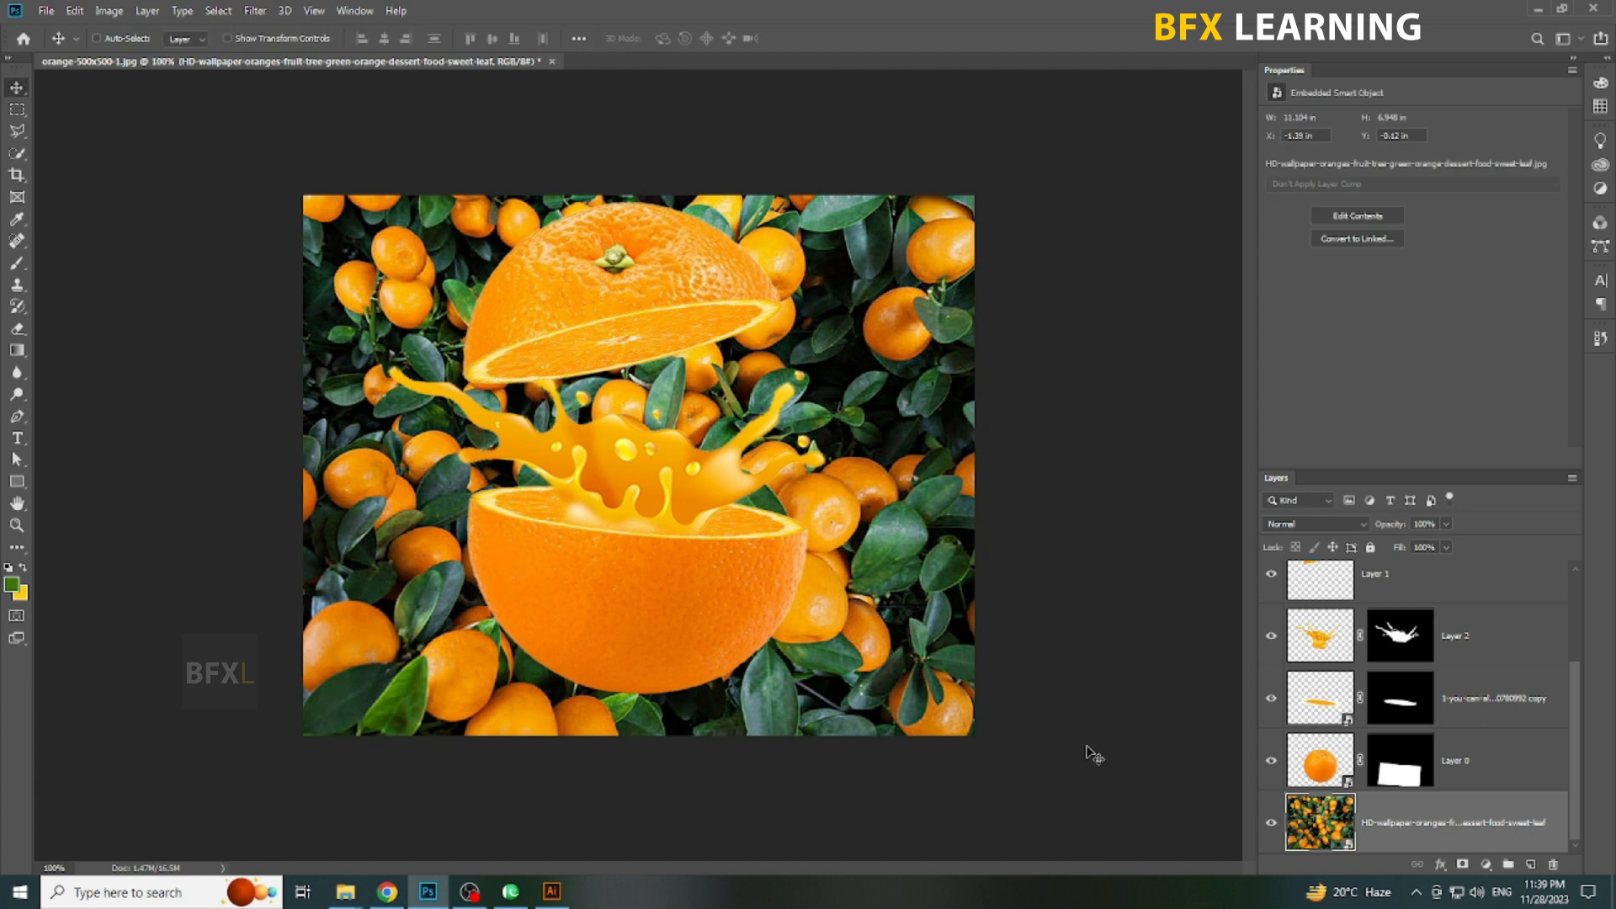
- Apply a Gaussian Blur to the orange tree background layer
{"action": "left_click", "coordinate": [251, 11]}
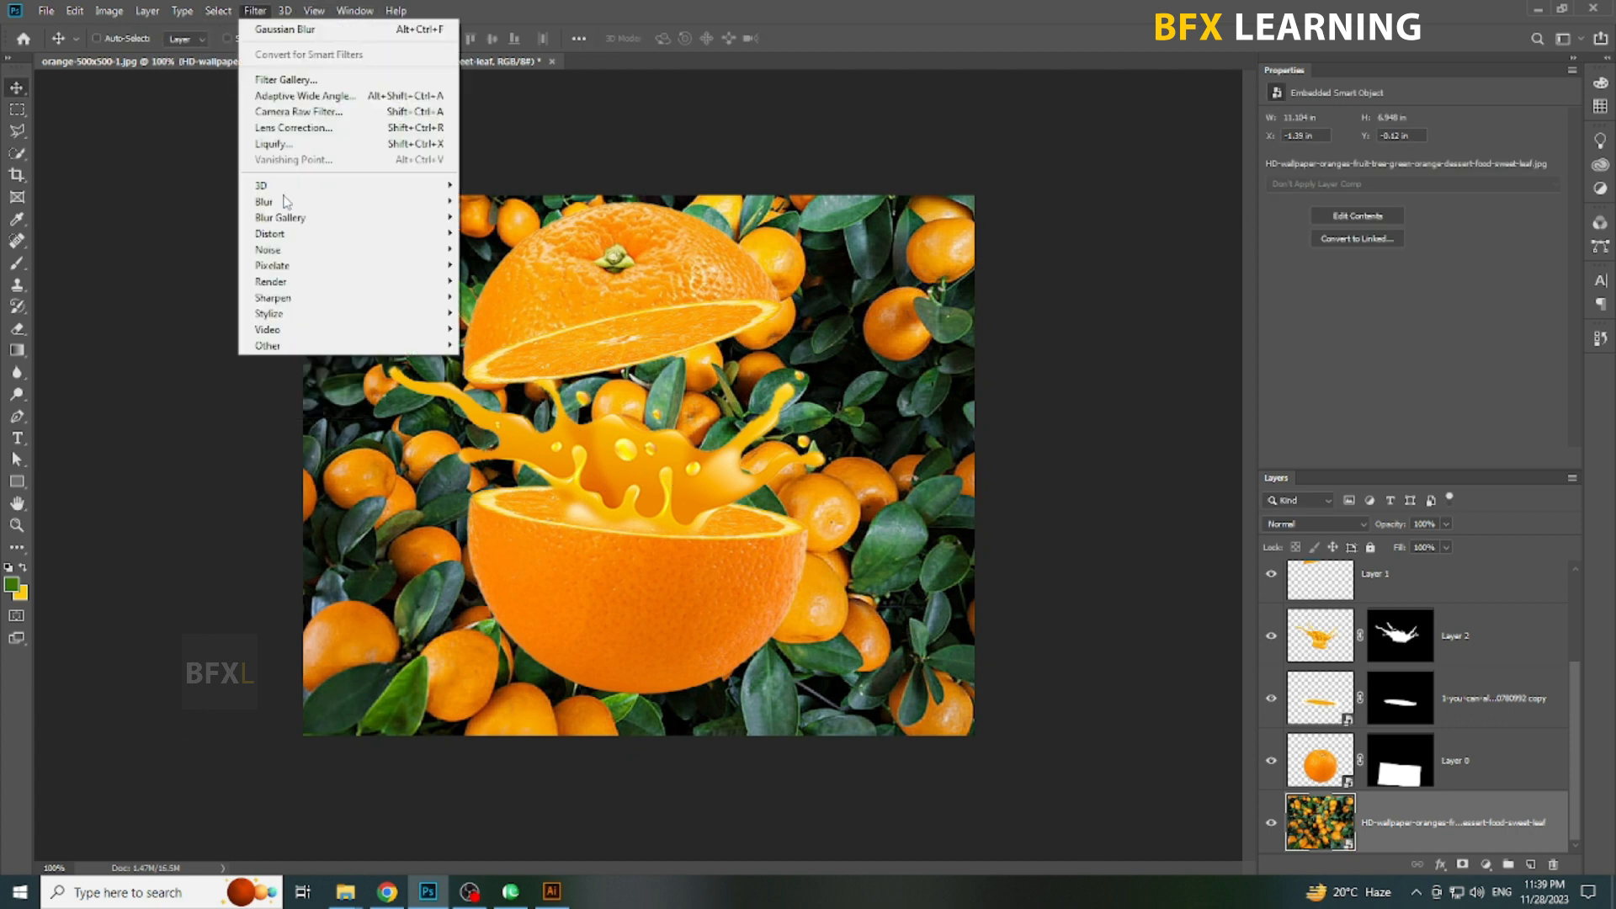
{"action": "mouse_move", "coordinate": [285, 202]}
{"action": "left_click", "coordinate": [522, 267]}
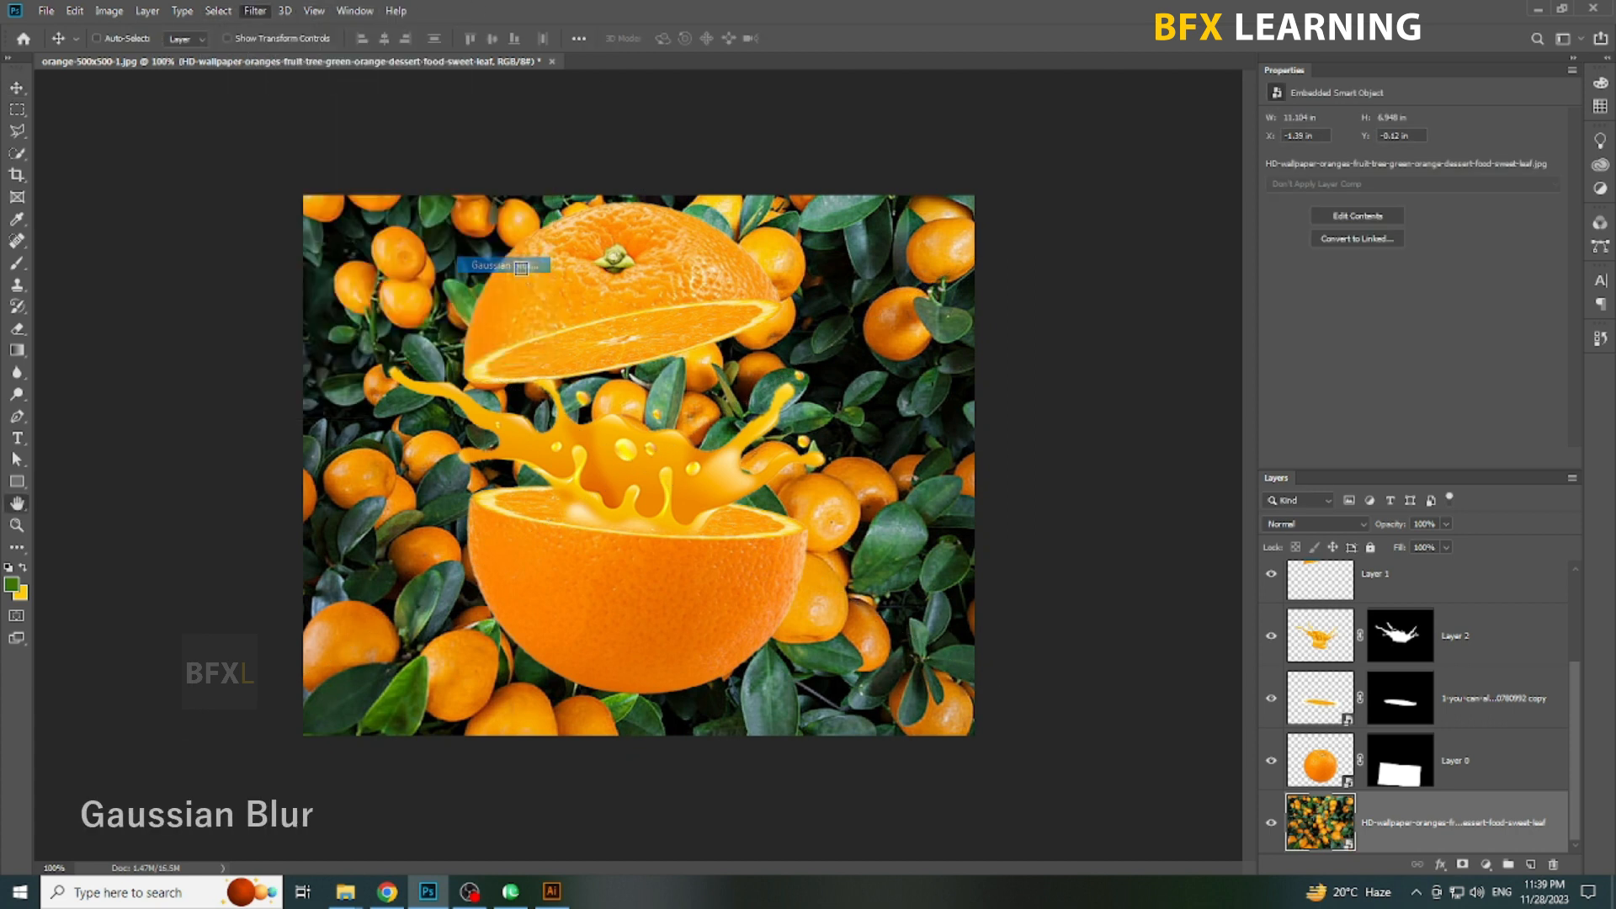
{"action": "key", "text": "Return"}
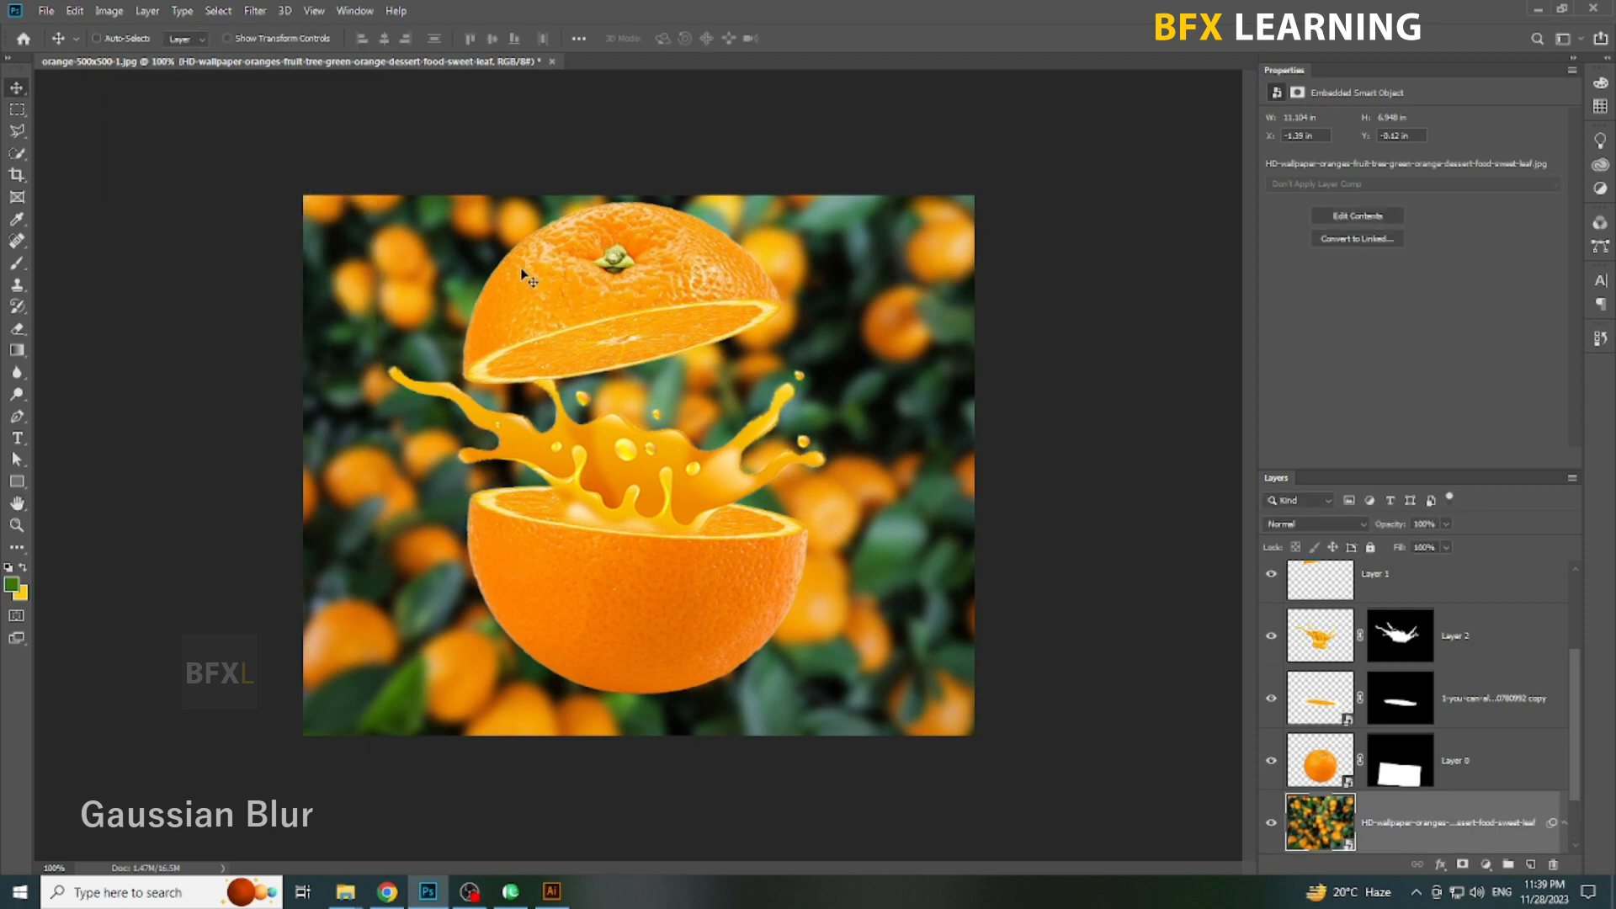
- Select the layers of both orange halves, their cut slices and the juice splash, and scale them down slightly together
{"action": "key", "text": "v"}
{"action": "left_click", "coordinate": [665, 328], "text": "ctrl"}
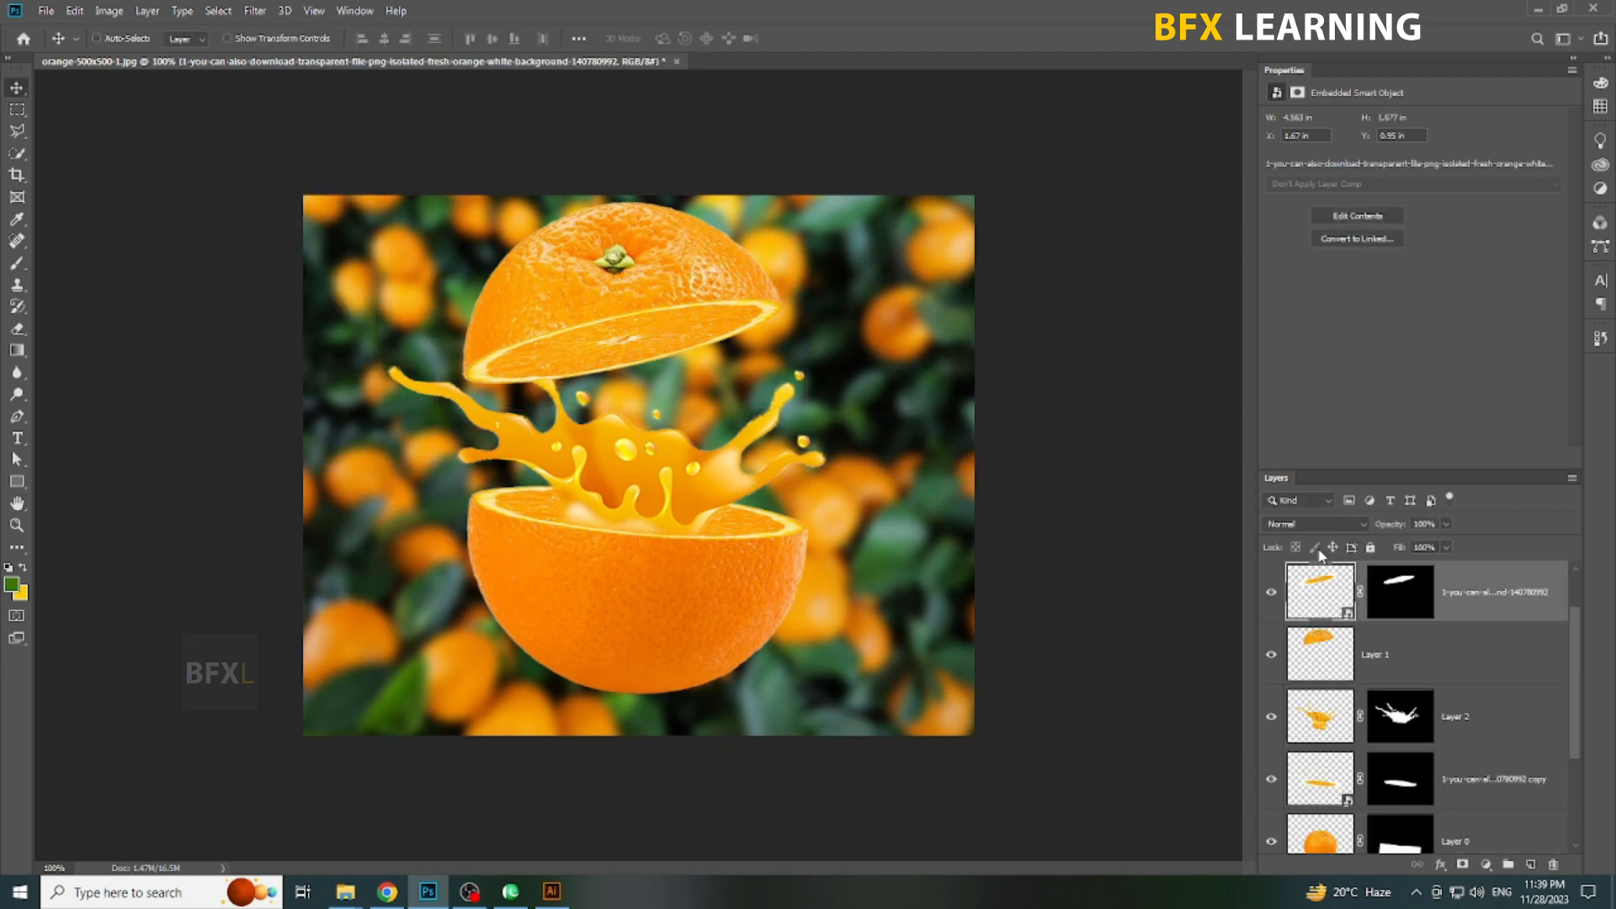
{"action": "left_click_drag", "start_coordinate": [1574, 615], "coordinate": [1579, 710]}
{"action": "left_click", "coordinate": [1530, 592]}
{"action": "left_click", "coordinate": [1530, 647]}
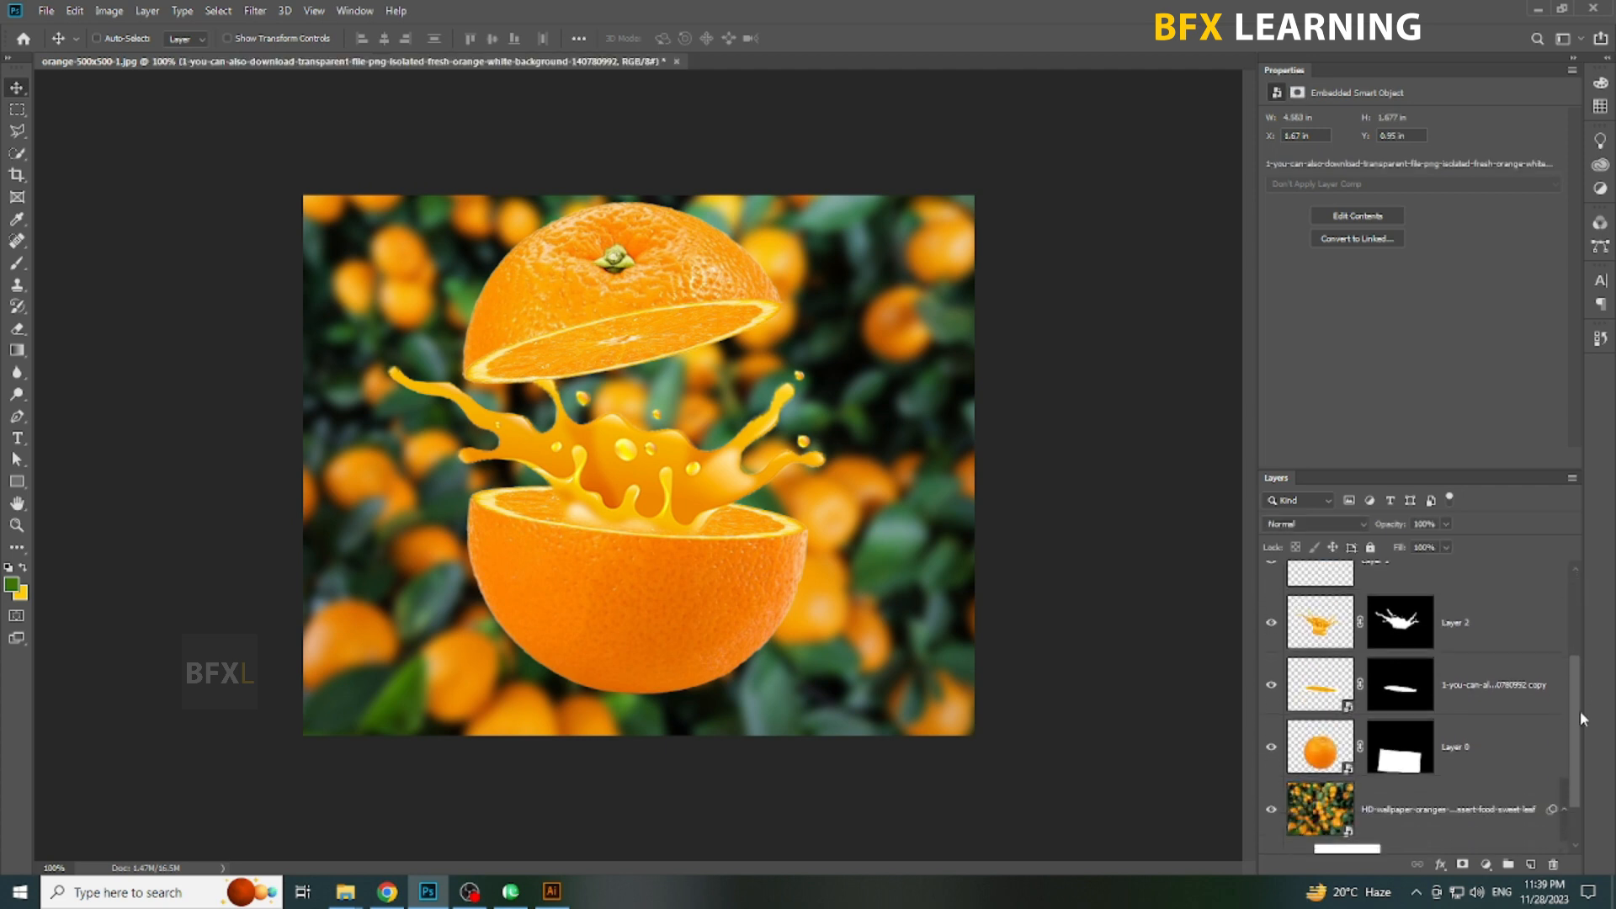
{"action": "left_click", "coordinate": [1519, 753], "text": "shift"}
{"action": "key", "text": "ctrl+t"}
{"action": "left_click_drag", "start_coordinate": [830, 200], "coordinate": [801, 230]}
{"action": "key", "text": "Return"}
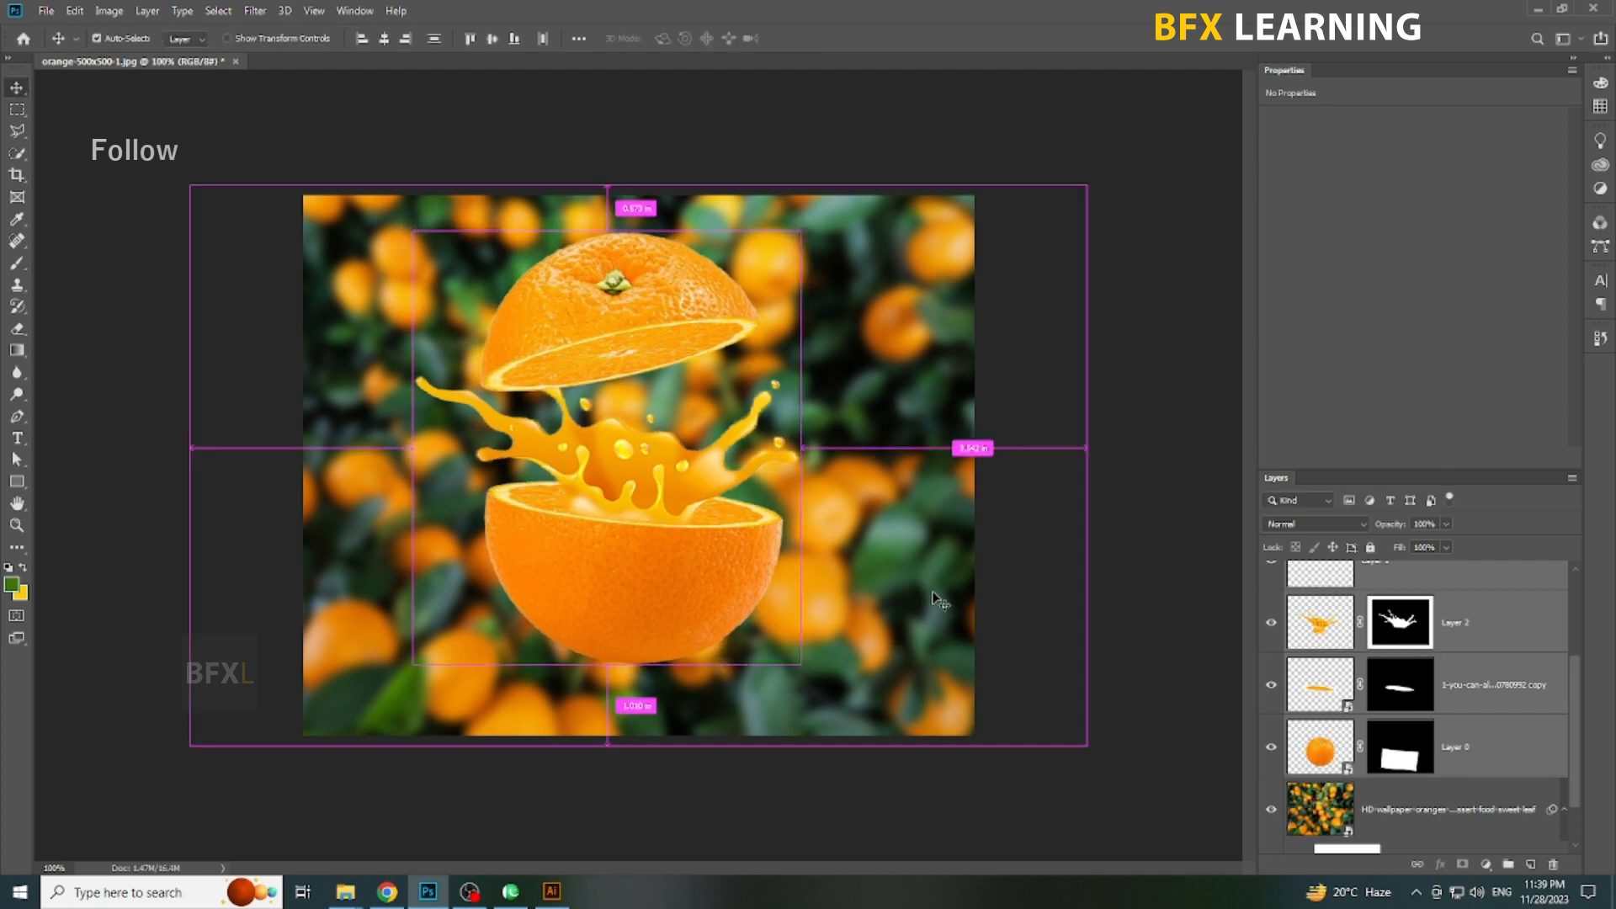
- Darken the background with a clipped Levels adjustment, setting the black input level to 19 and the white output level to 139
{"action": "left_click", "coordinate": [1415, 809]}
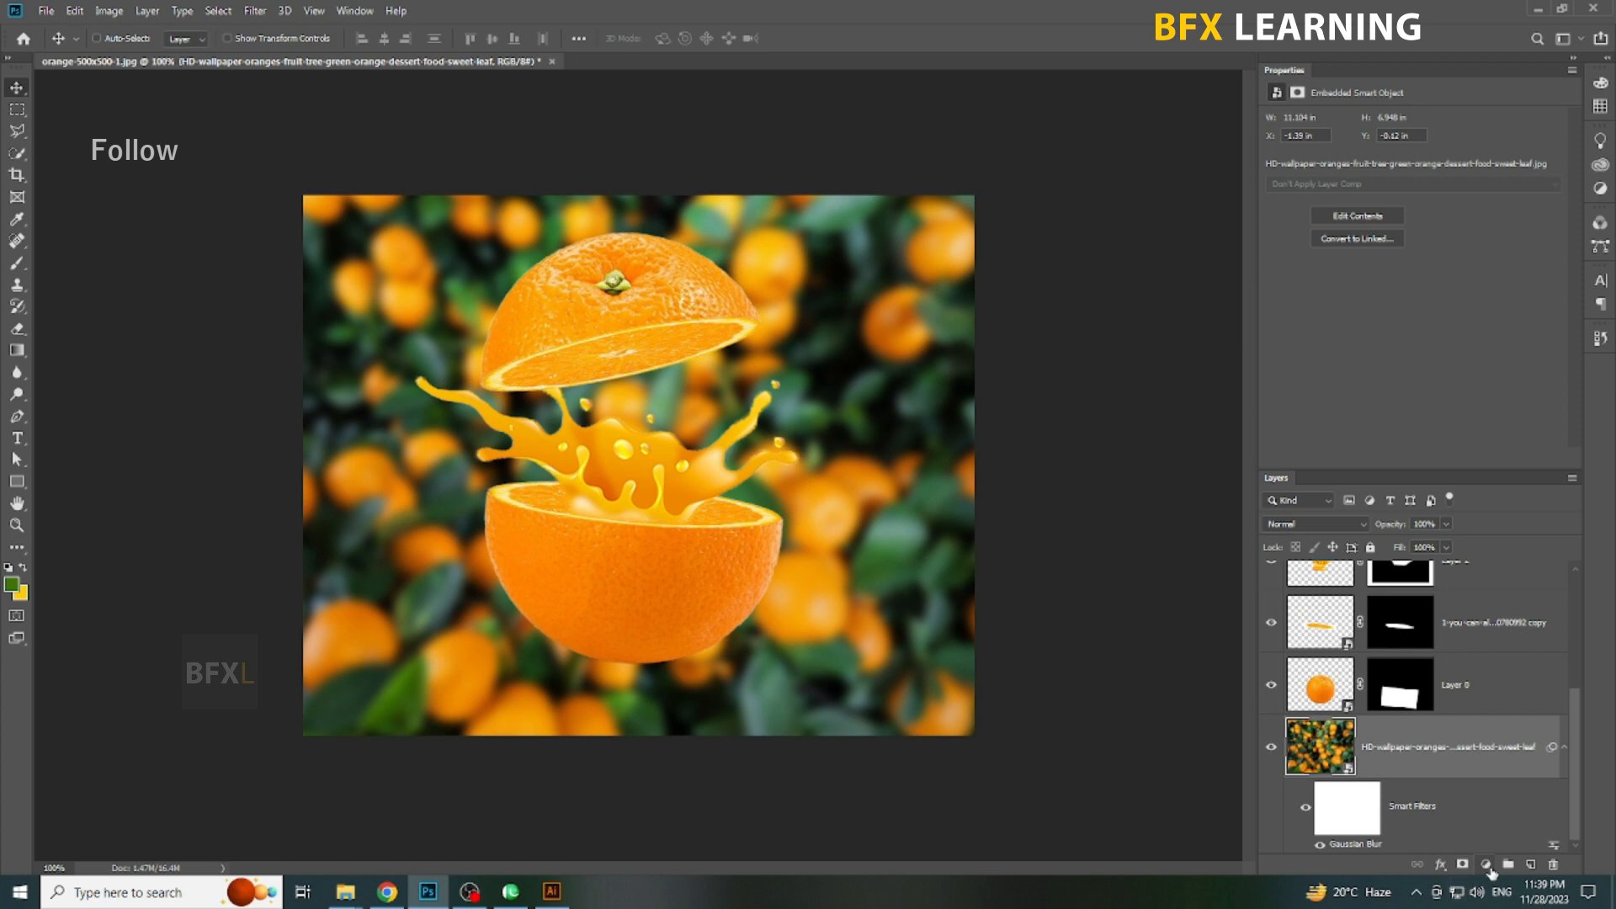
{"action": "left_click", "coordinate": [1486, 865]}
{"action": "left_click", "coordinate": [1526, 642]}
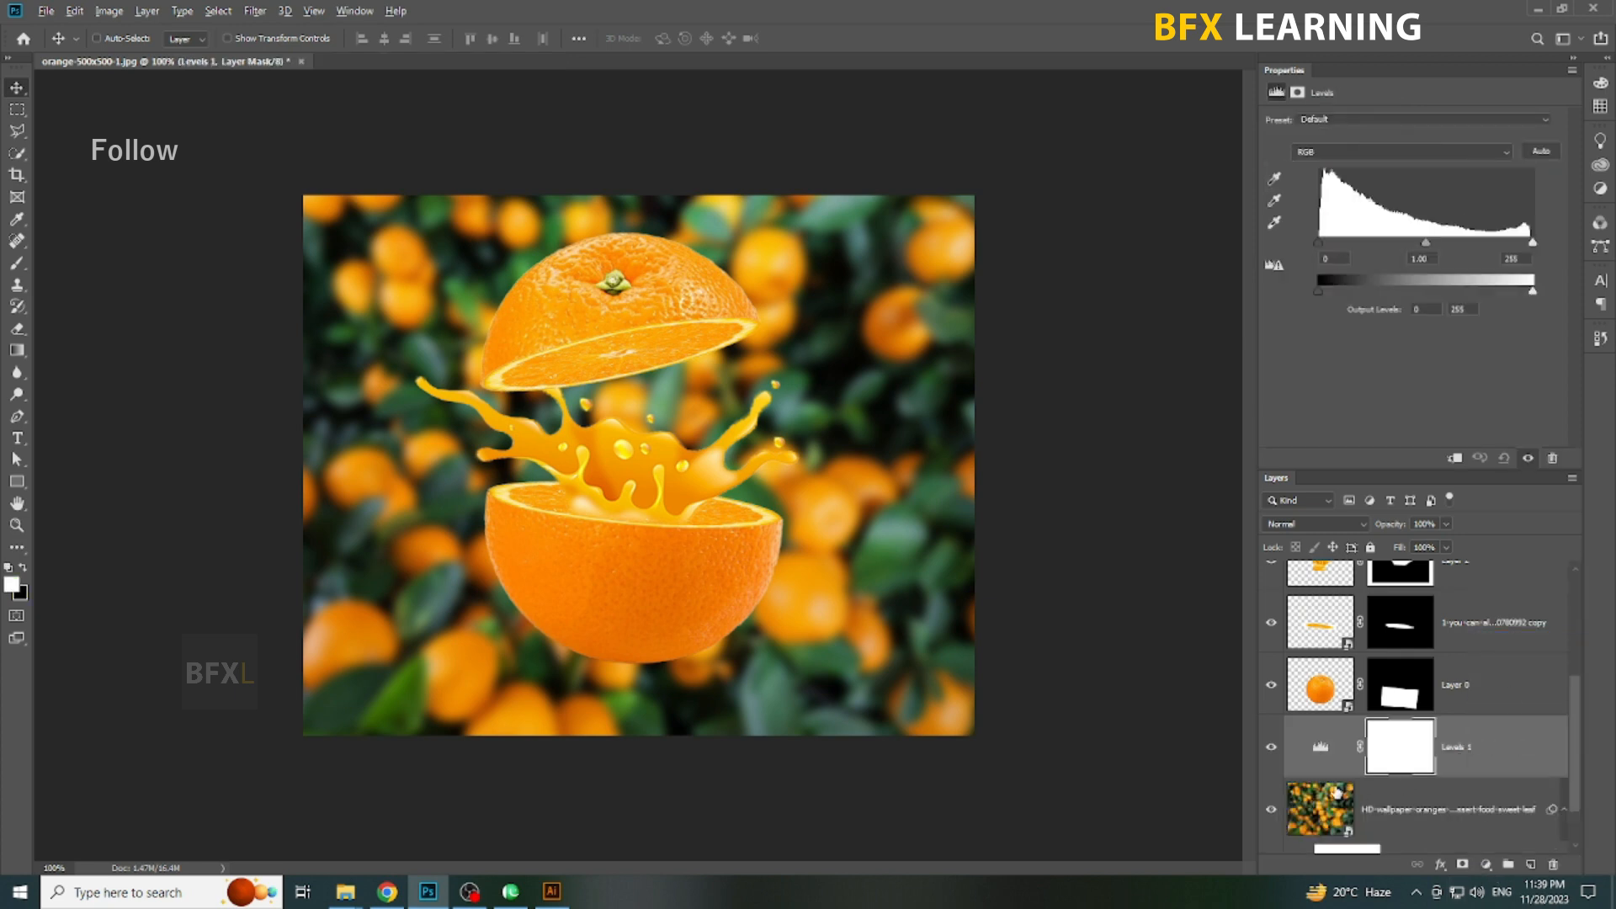
{"action": "left_click_drag", "start_coordinate": [1321, 255], "coordinate": [1338, 253]}
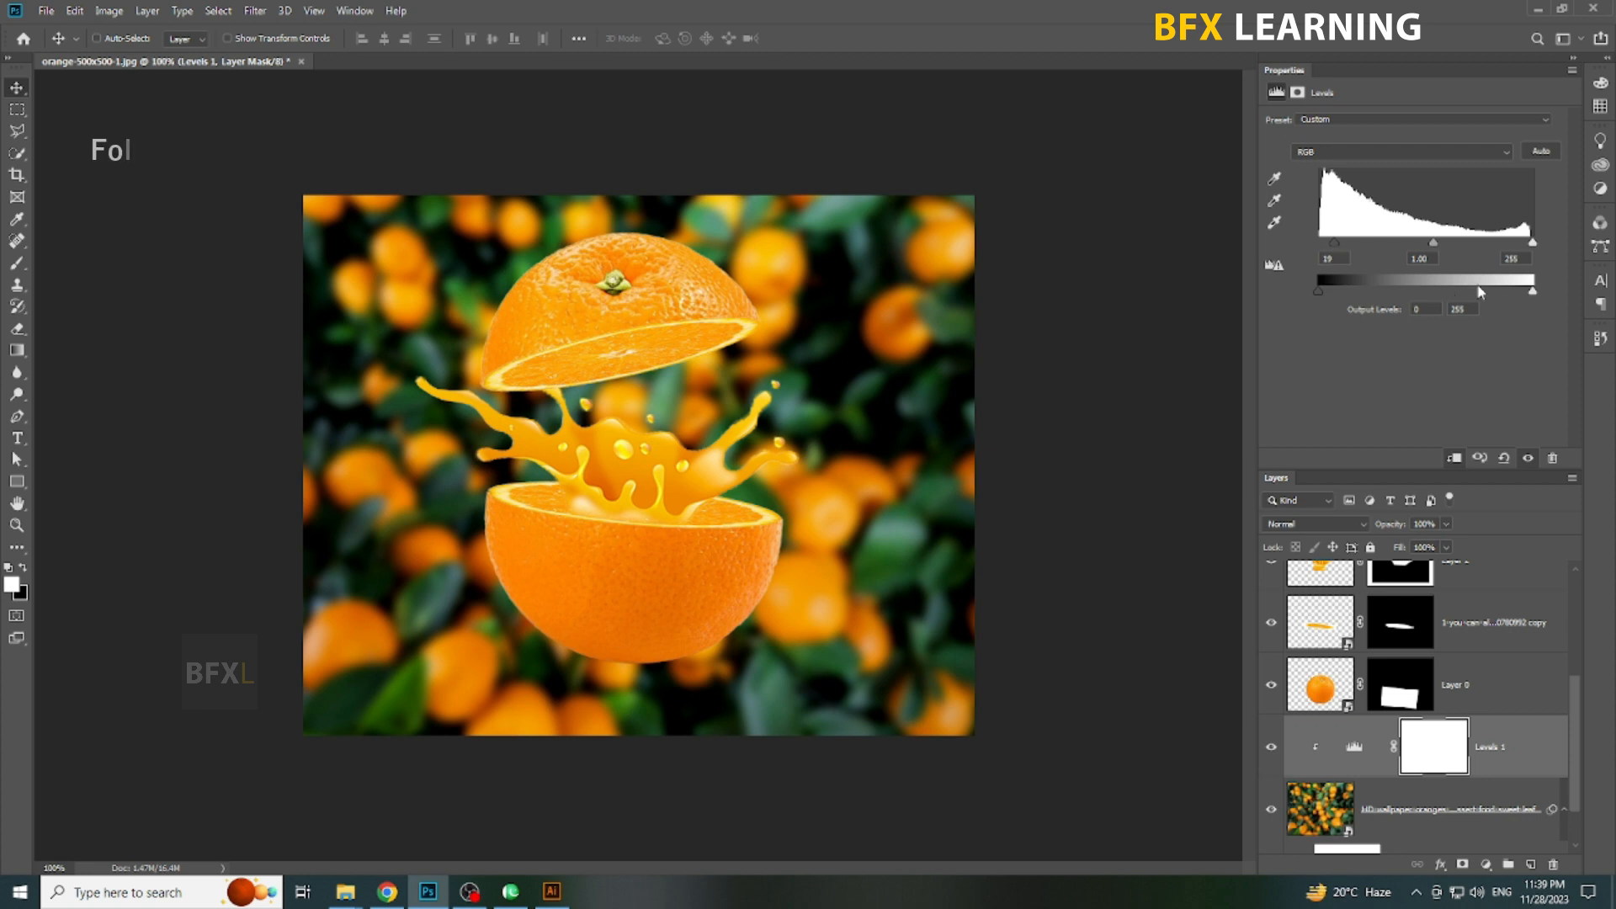
{"action": "left_click_drag", "start_coordinate": [1533, 291], "coordinate": [1441, 304]}
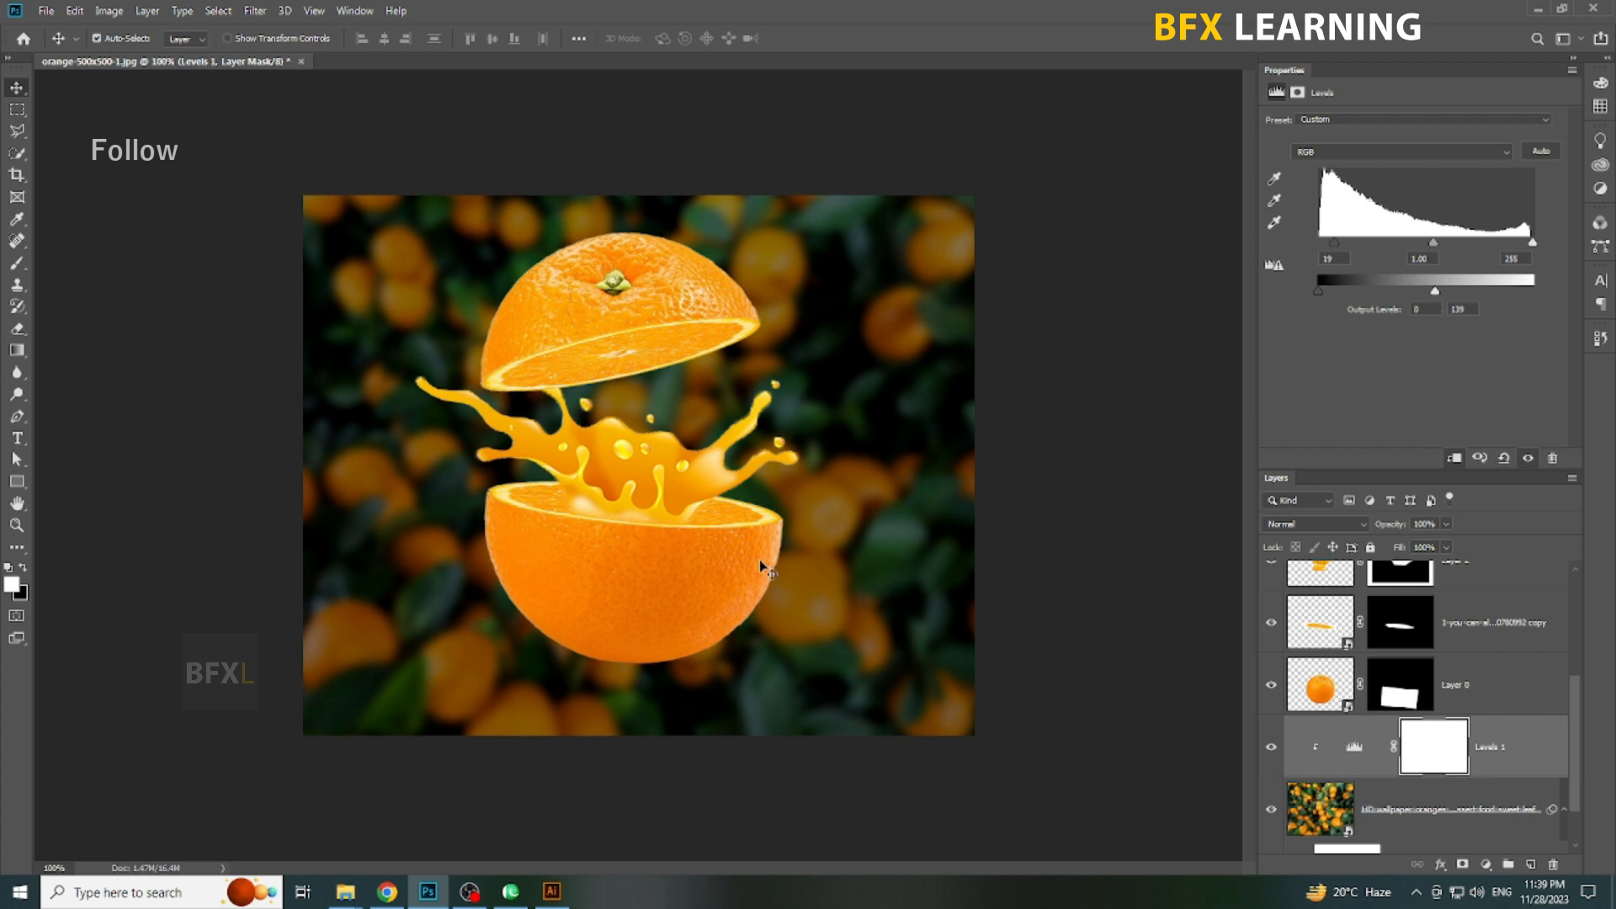
- Group all the orange half, slice and juice splash layers, from Layer 0 up to the top cut slice
{"action": "left_click", "coordinate": [804, 622], "text": "ctrl"}
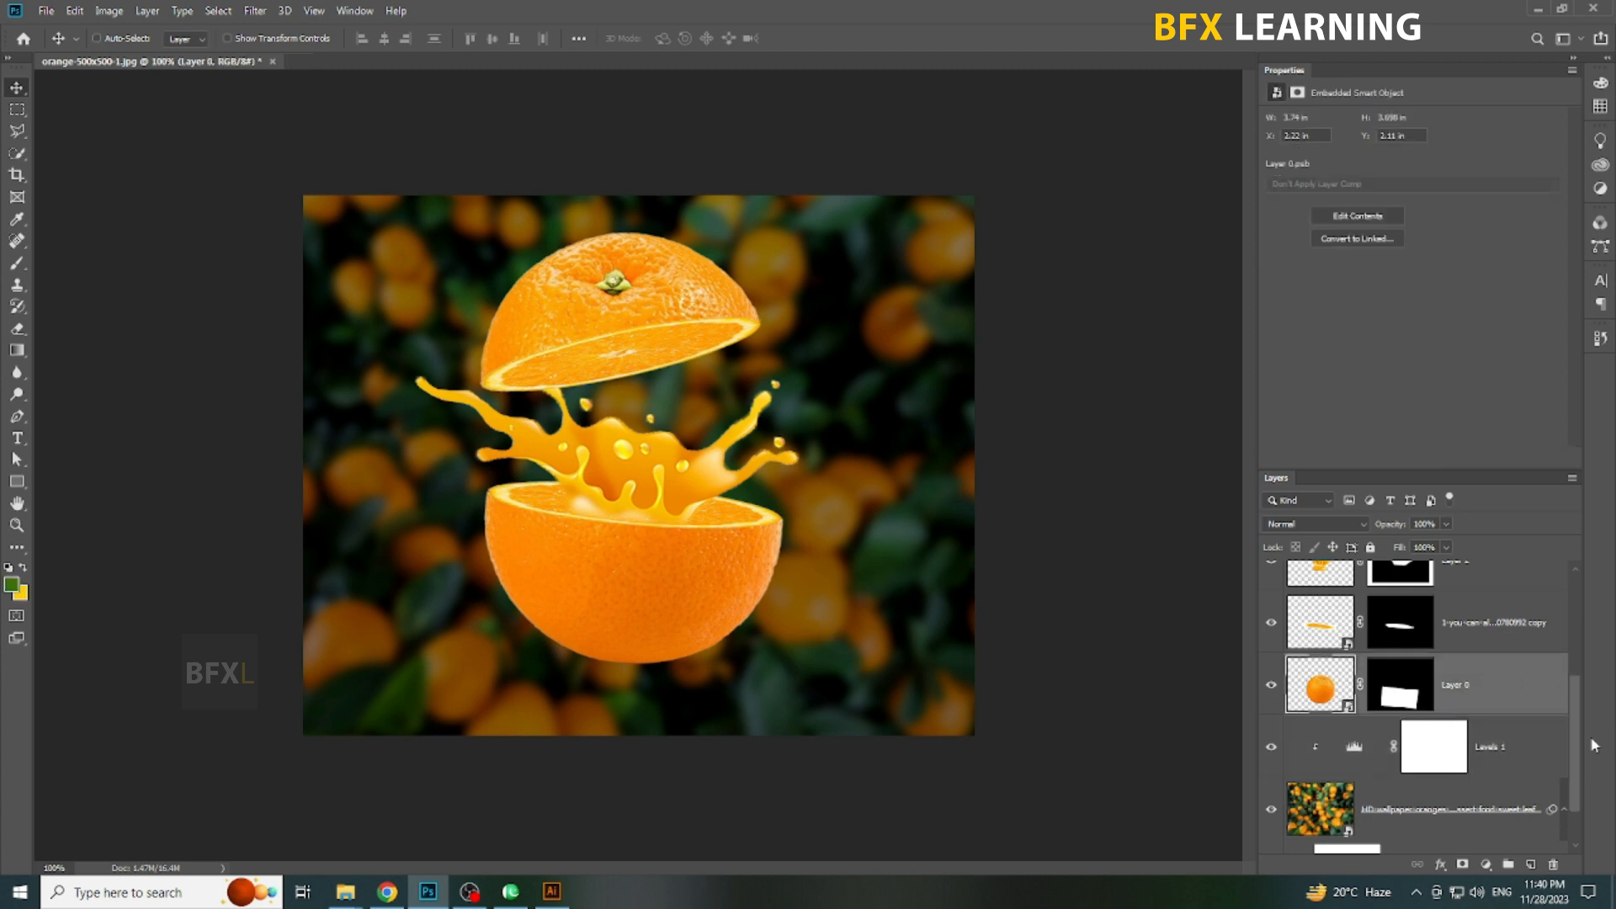
{"action": "left_click_drag", "start_coordinate": [1579, 735], "coordinate": [1580, 623]}
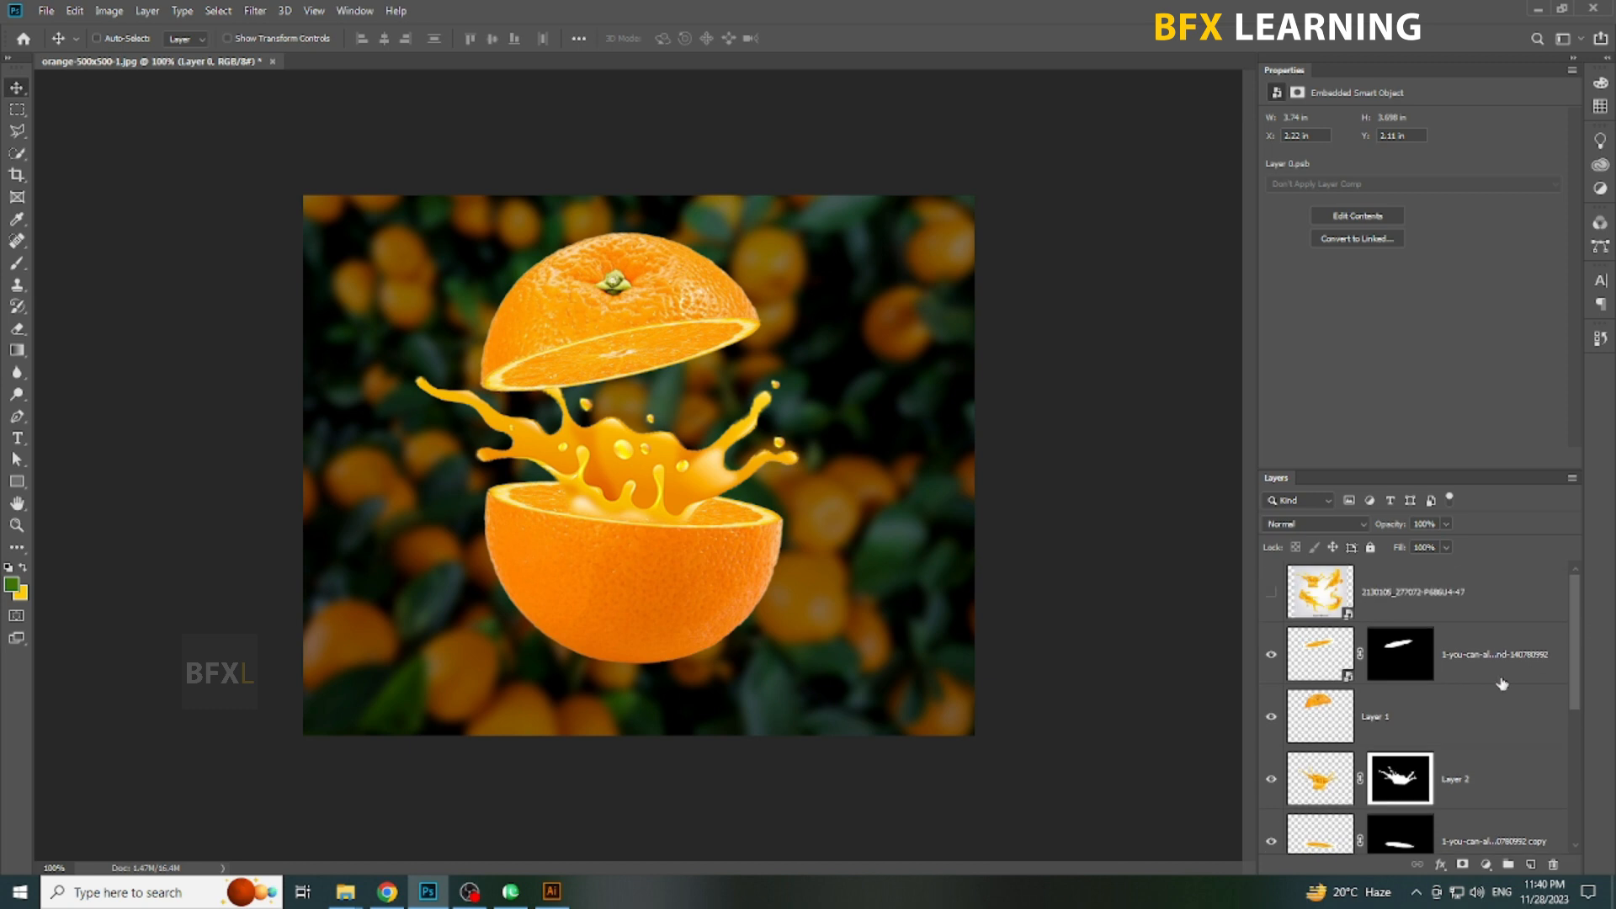
{"action": "left_click", "coordinate": [1478, 666], "text": "shift"}
{"action": "key", "text": "ctrl+g"}
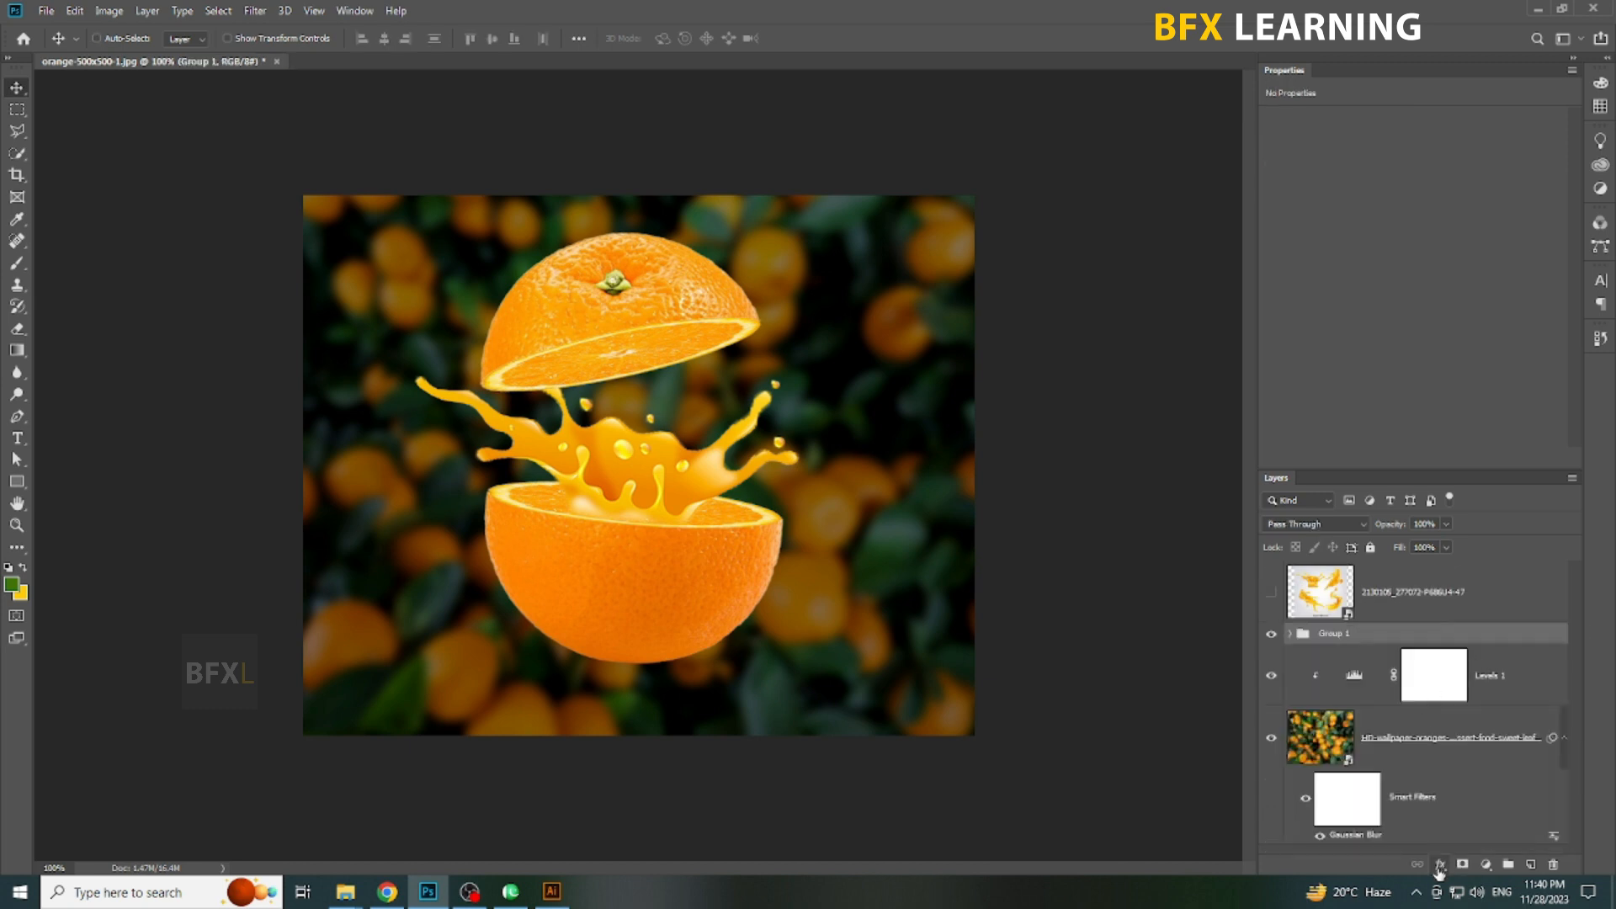
- Add a Levels adjustment clipped to the orange group and raise its black input level slightly
{"action": "left_click", "coordinate": [1486, 865]}
{"action": "left_click", "coordinate": [1545, 638]}
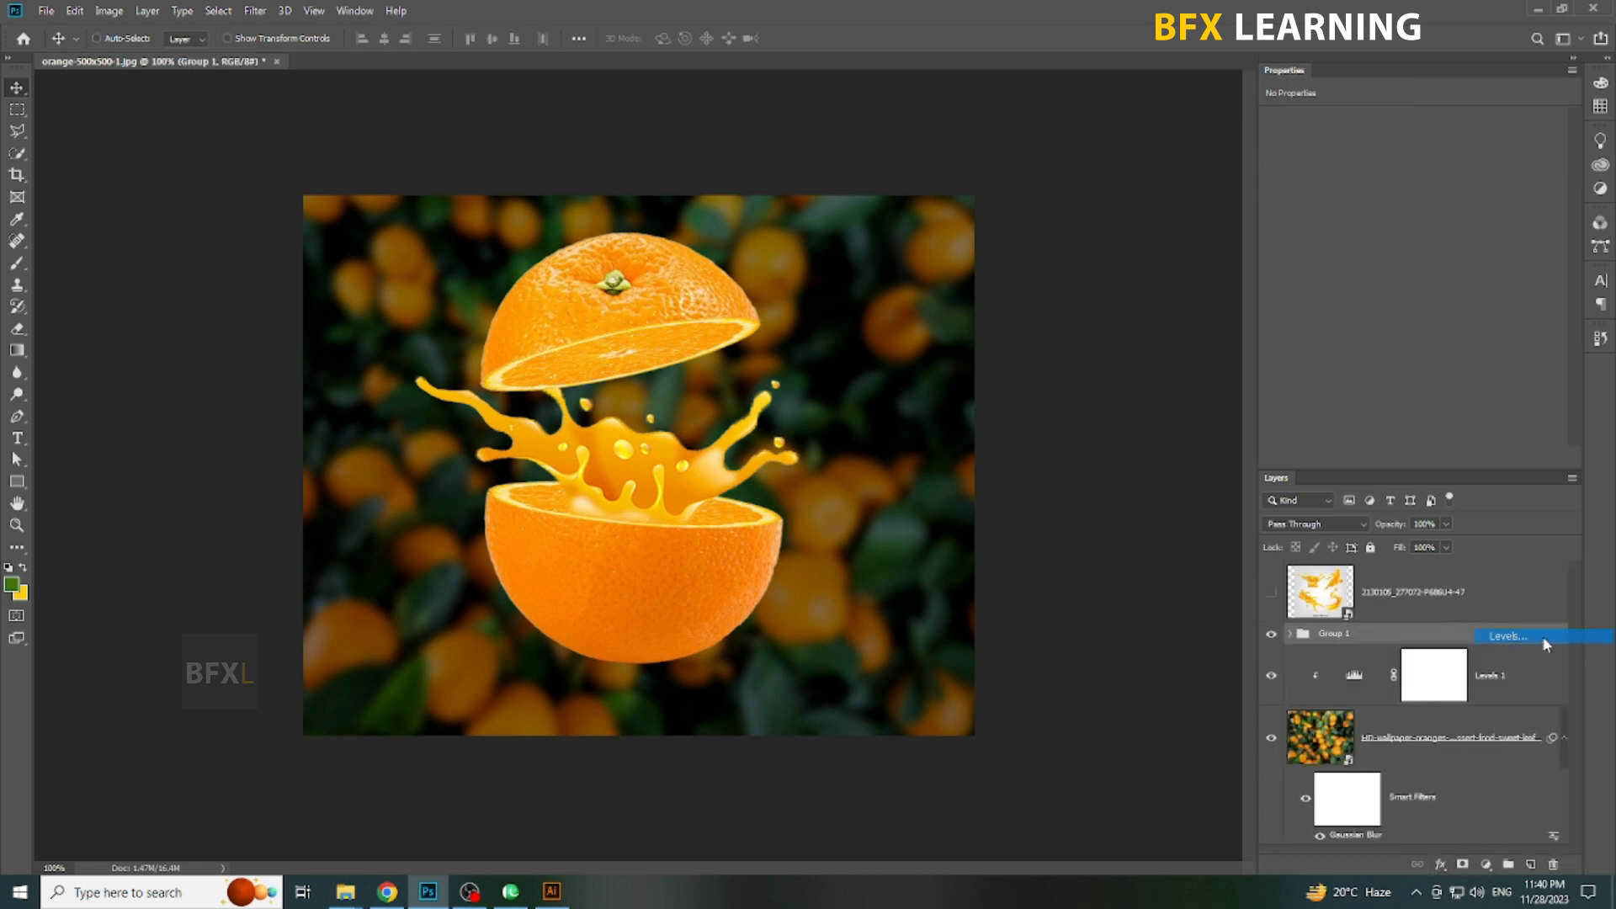
{"action": "left_click", "coordinate": [1334, 684], "text": "alt"}
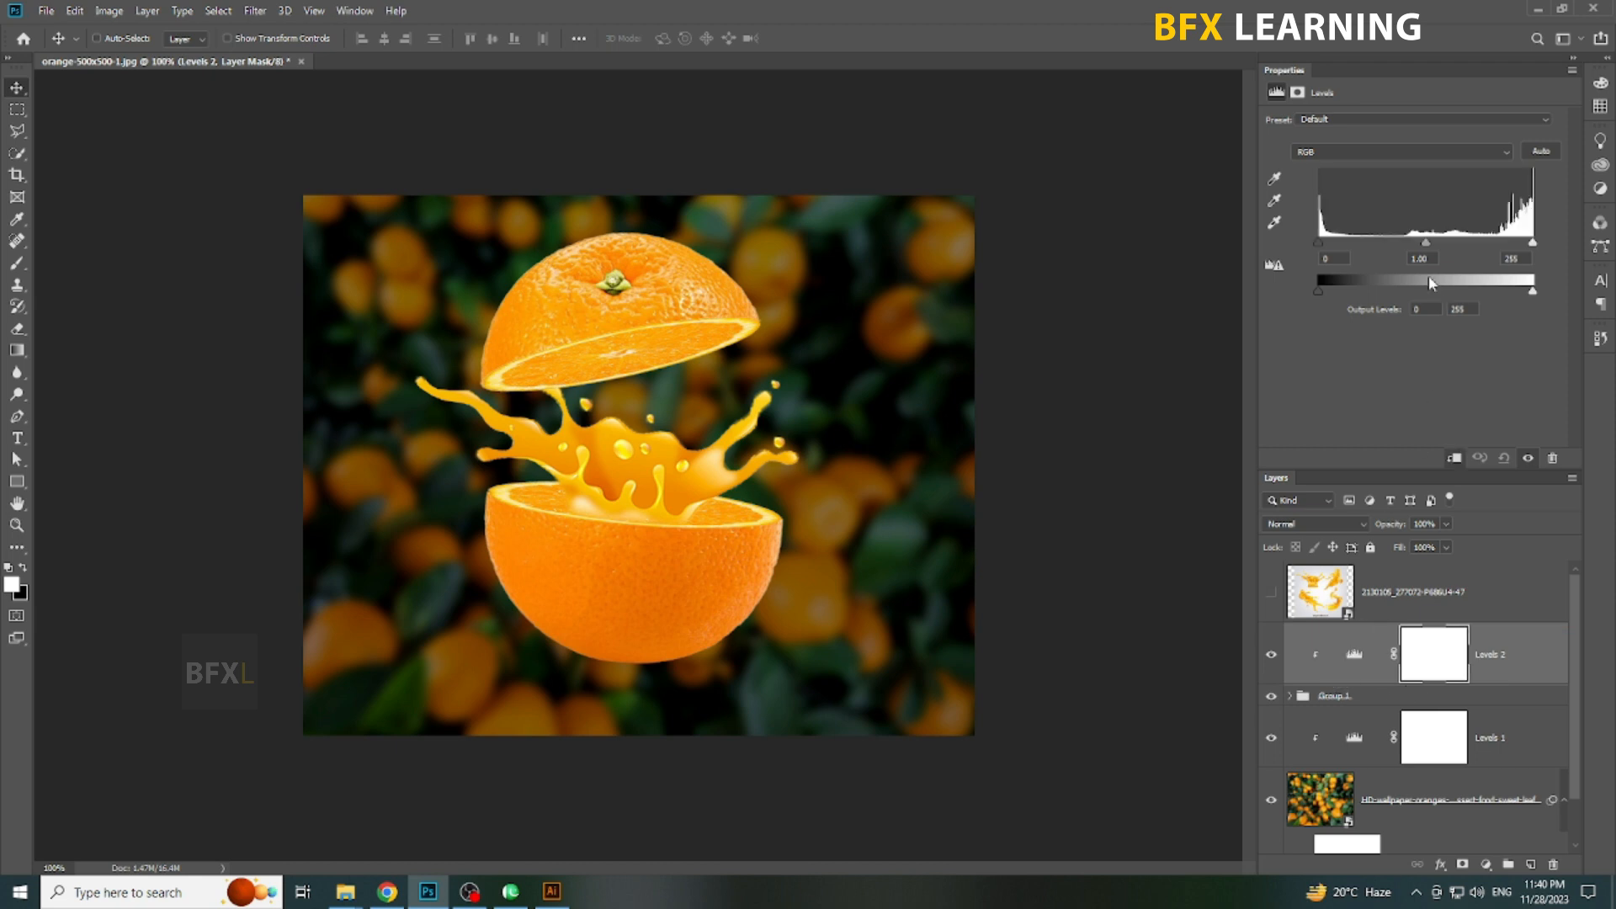
{"action": "left_click_drag", "start_coordinate": [1325, 246], "coordinate": [1328, 245]}
- Create a new layer above Levels 1 and set up the water splash brush with white (ffffff) as the foreground color
{"action": "left_click", "coordinate": [1526, 749]}
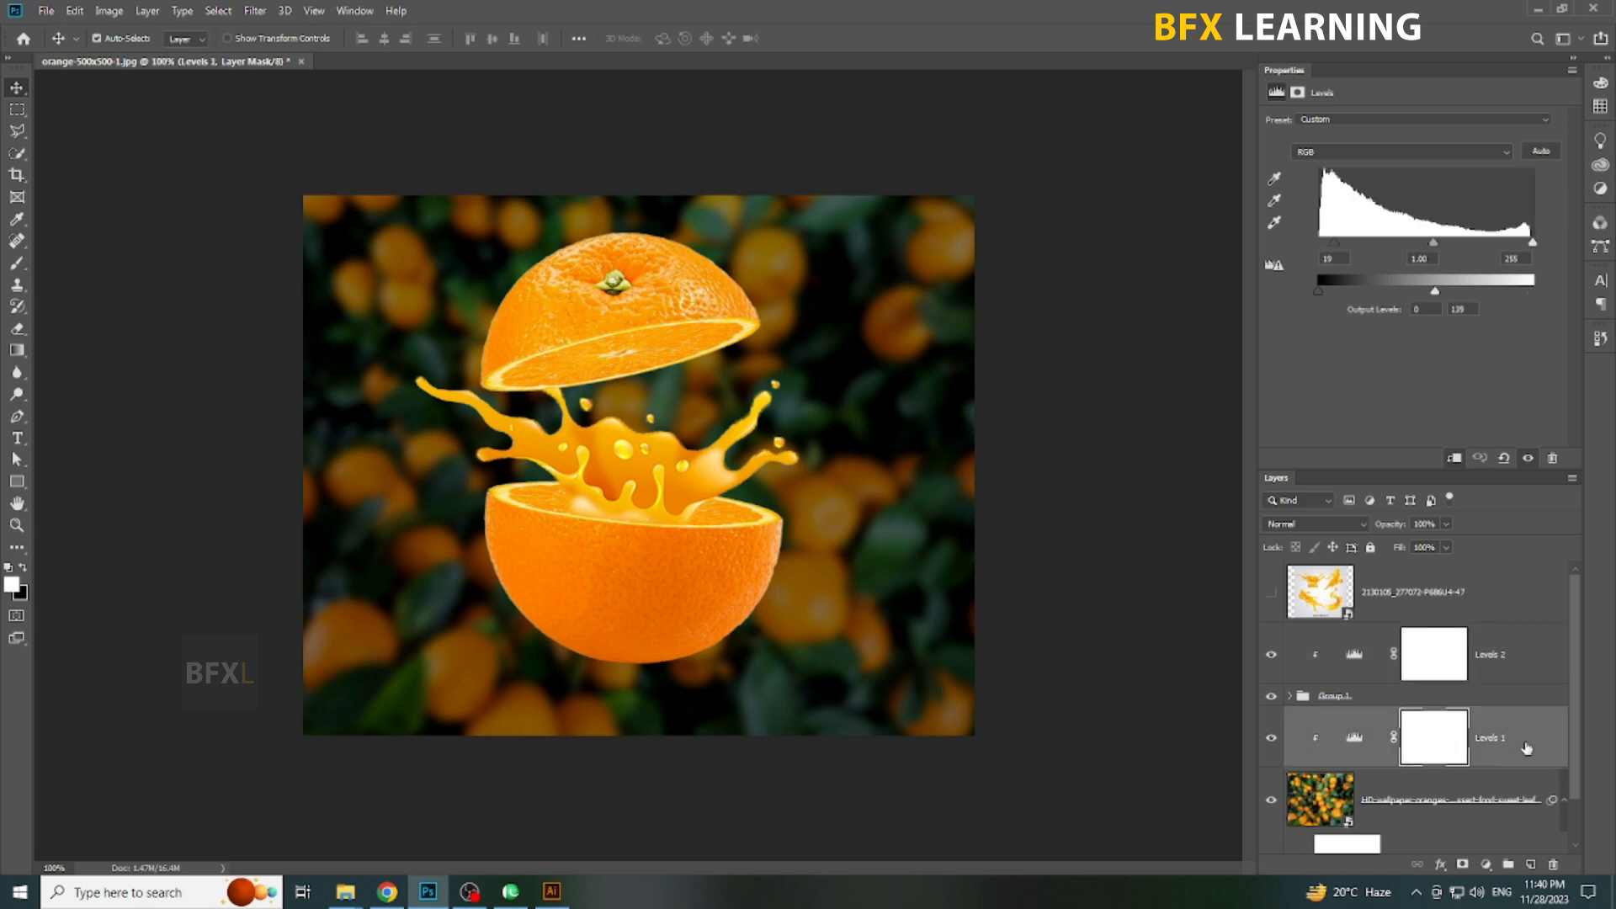
{"action": "key", "text": "ctrl+shift+alt+n"}
{"action": "key", "text": "b"}
{"action": "right_click", "coordinate": [577, 448]}
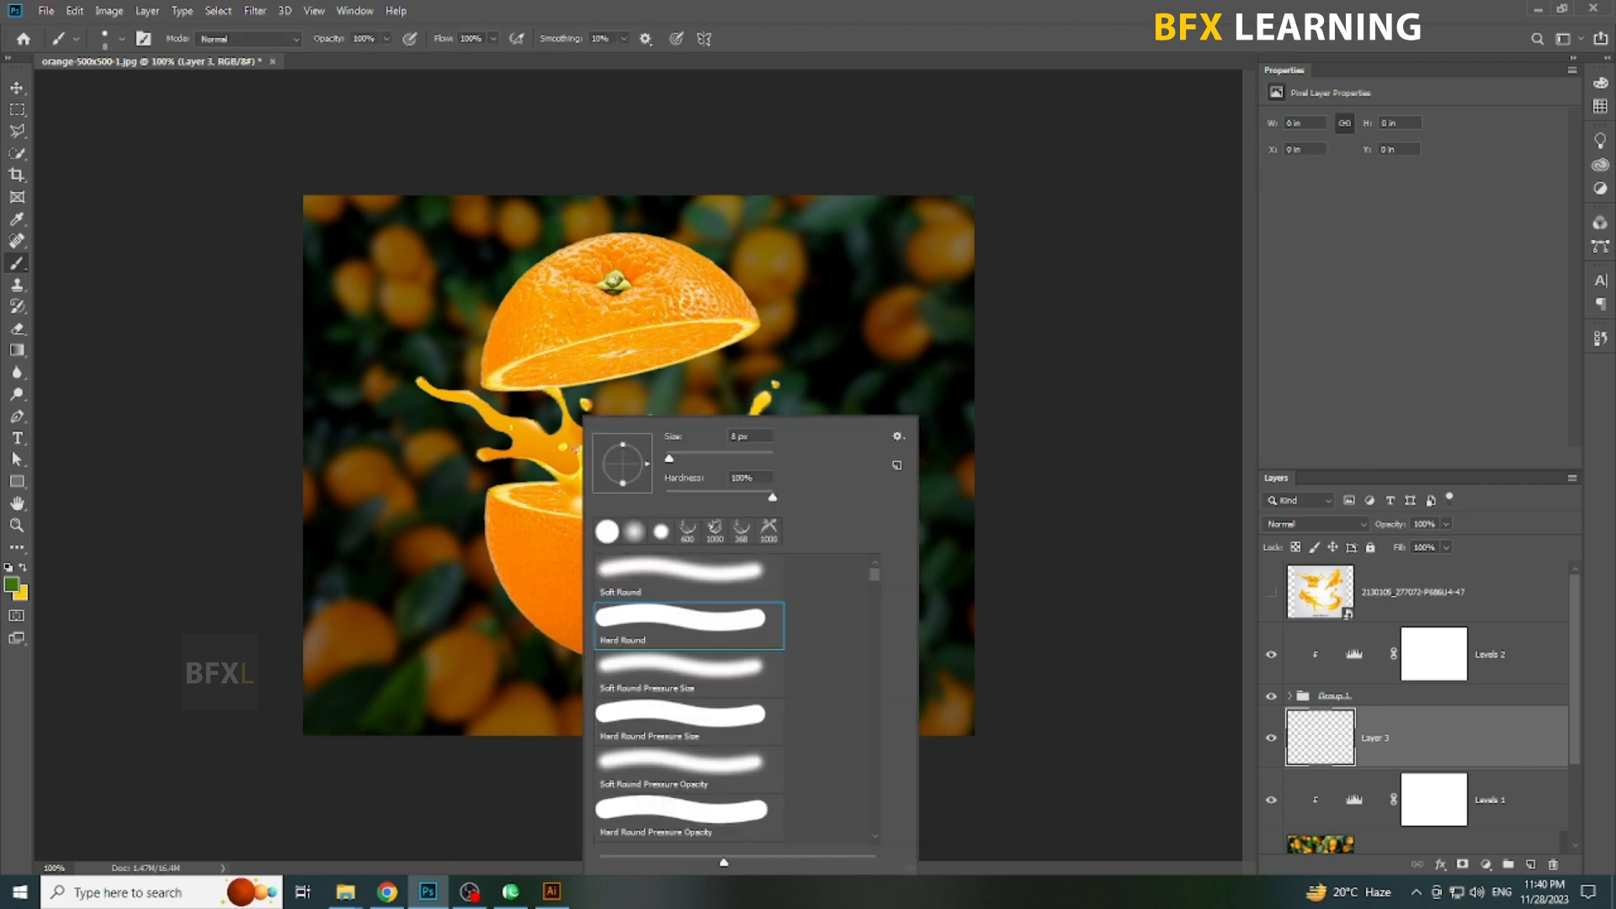
{"action": "left_click", "coordinate": [689, 532]}
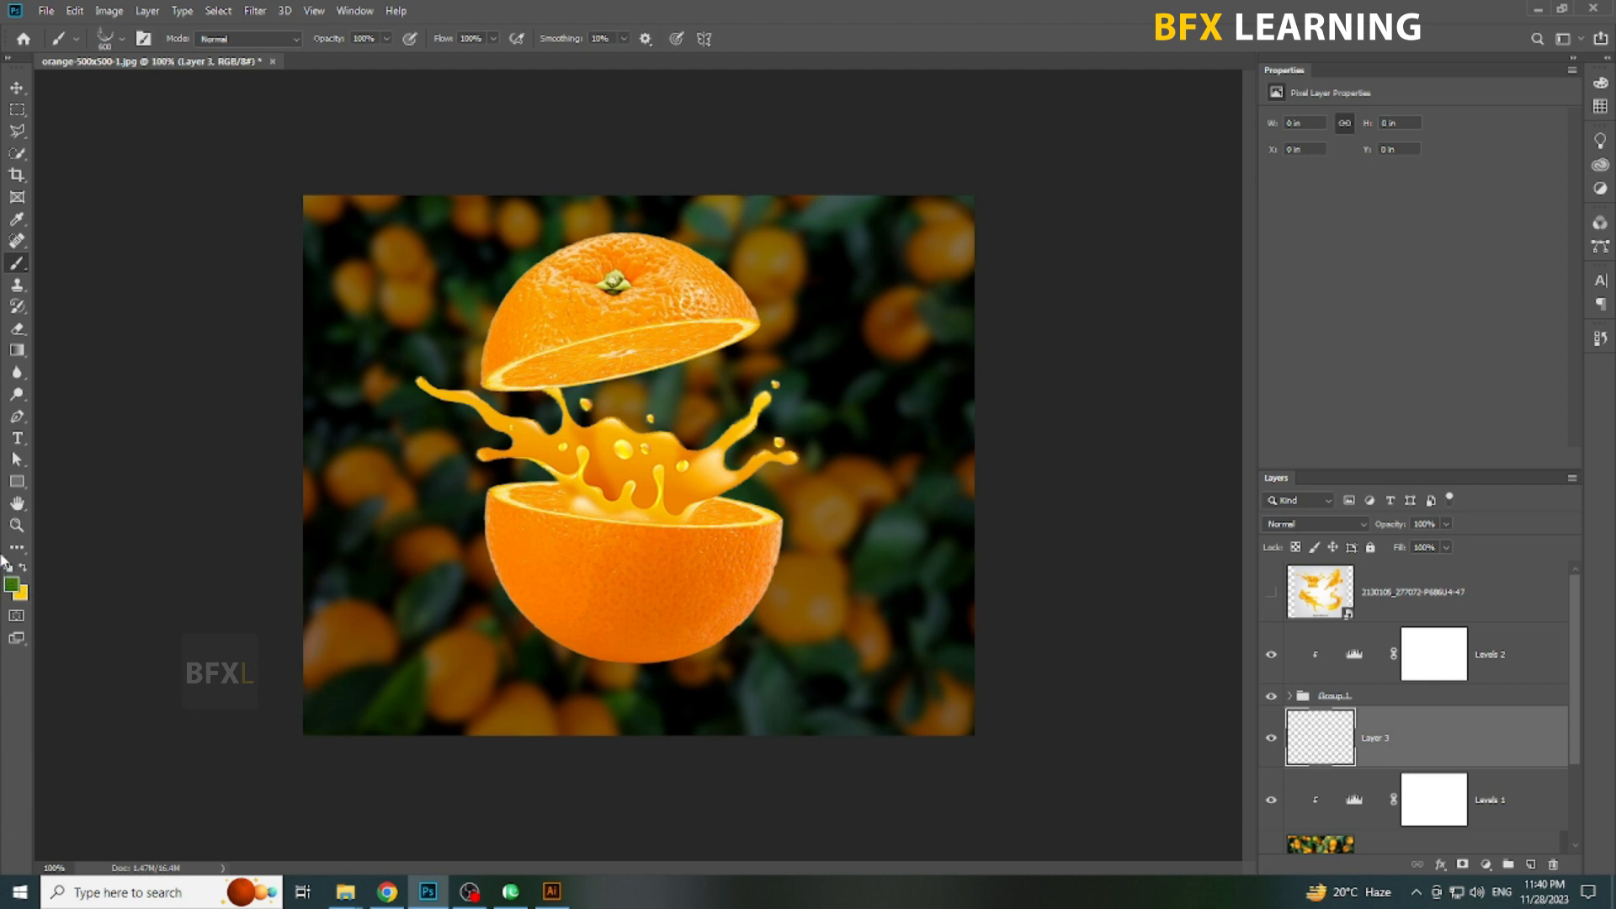
{"action": "left_click", "coordinate": [11, 582]}
{"action": "type", "text": "ffffff"}
{"action": "key", "text": "Return"}
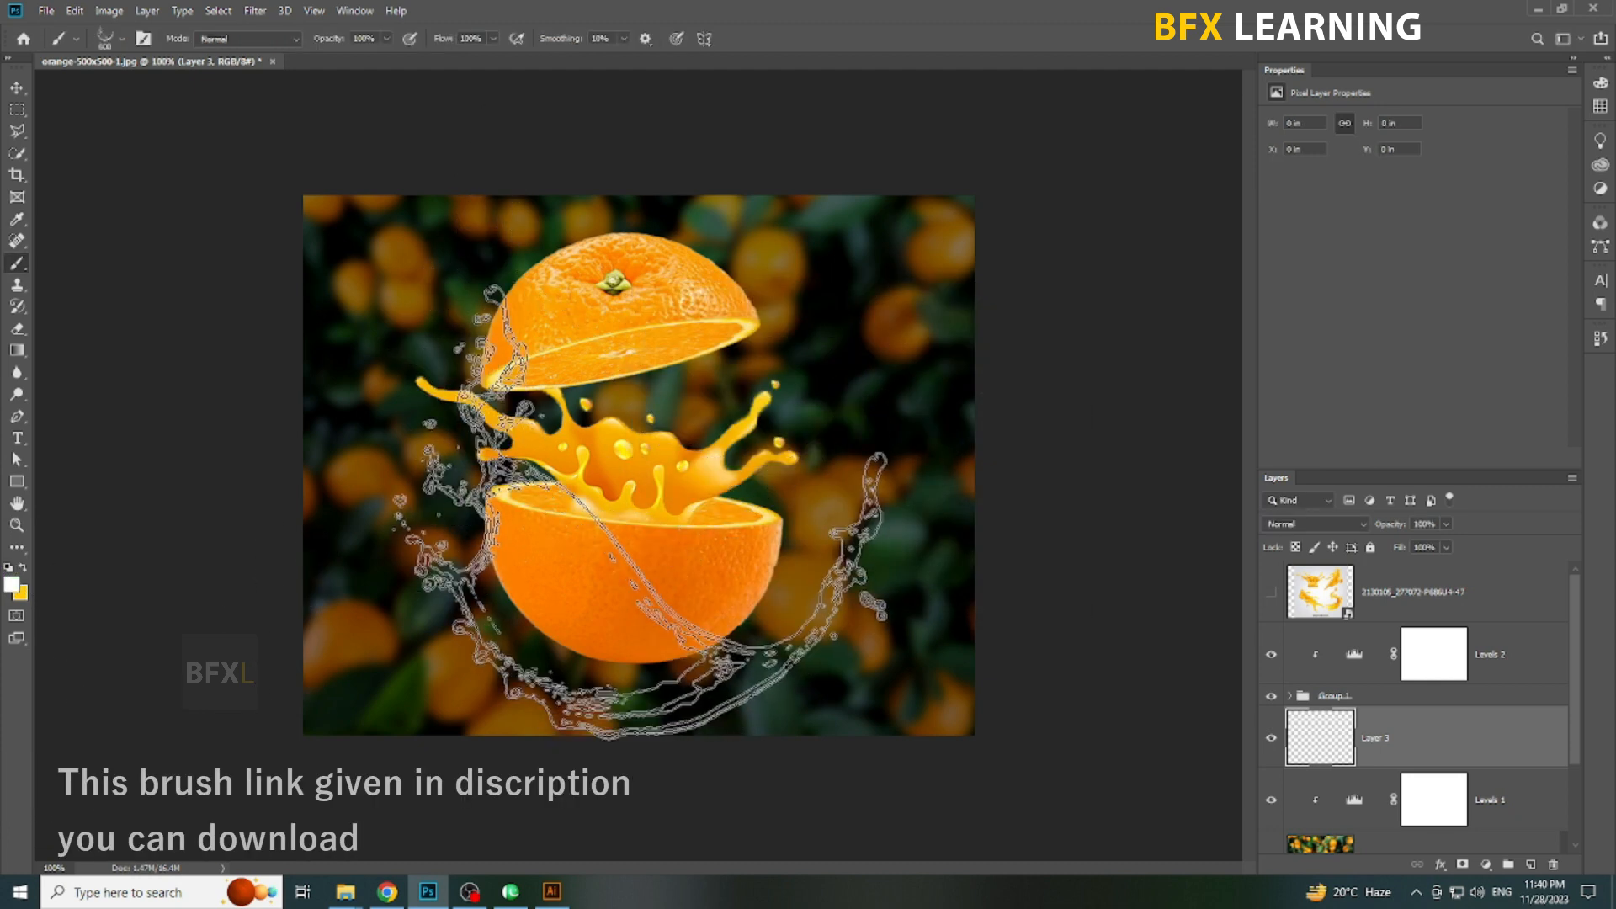
- Stamp a single white water splash at 500 px curving around the underside of the bottom orange half
{"action": "left_click", "coordinate": [601, 536]}
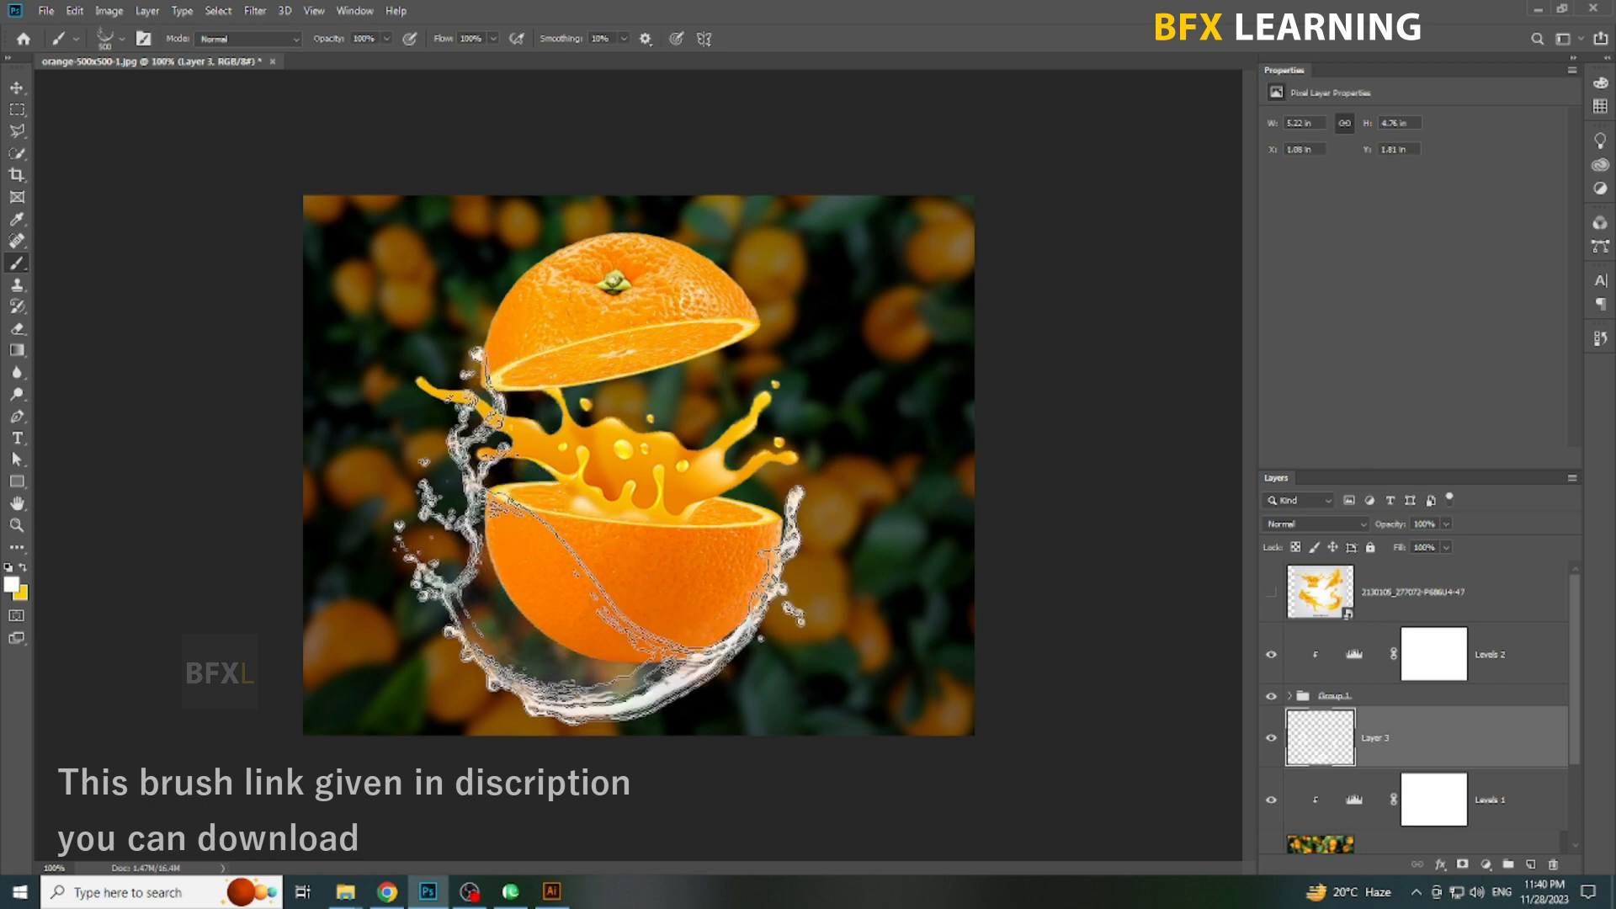
{"action": "key", "text": "ctrl+z"}
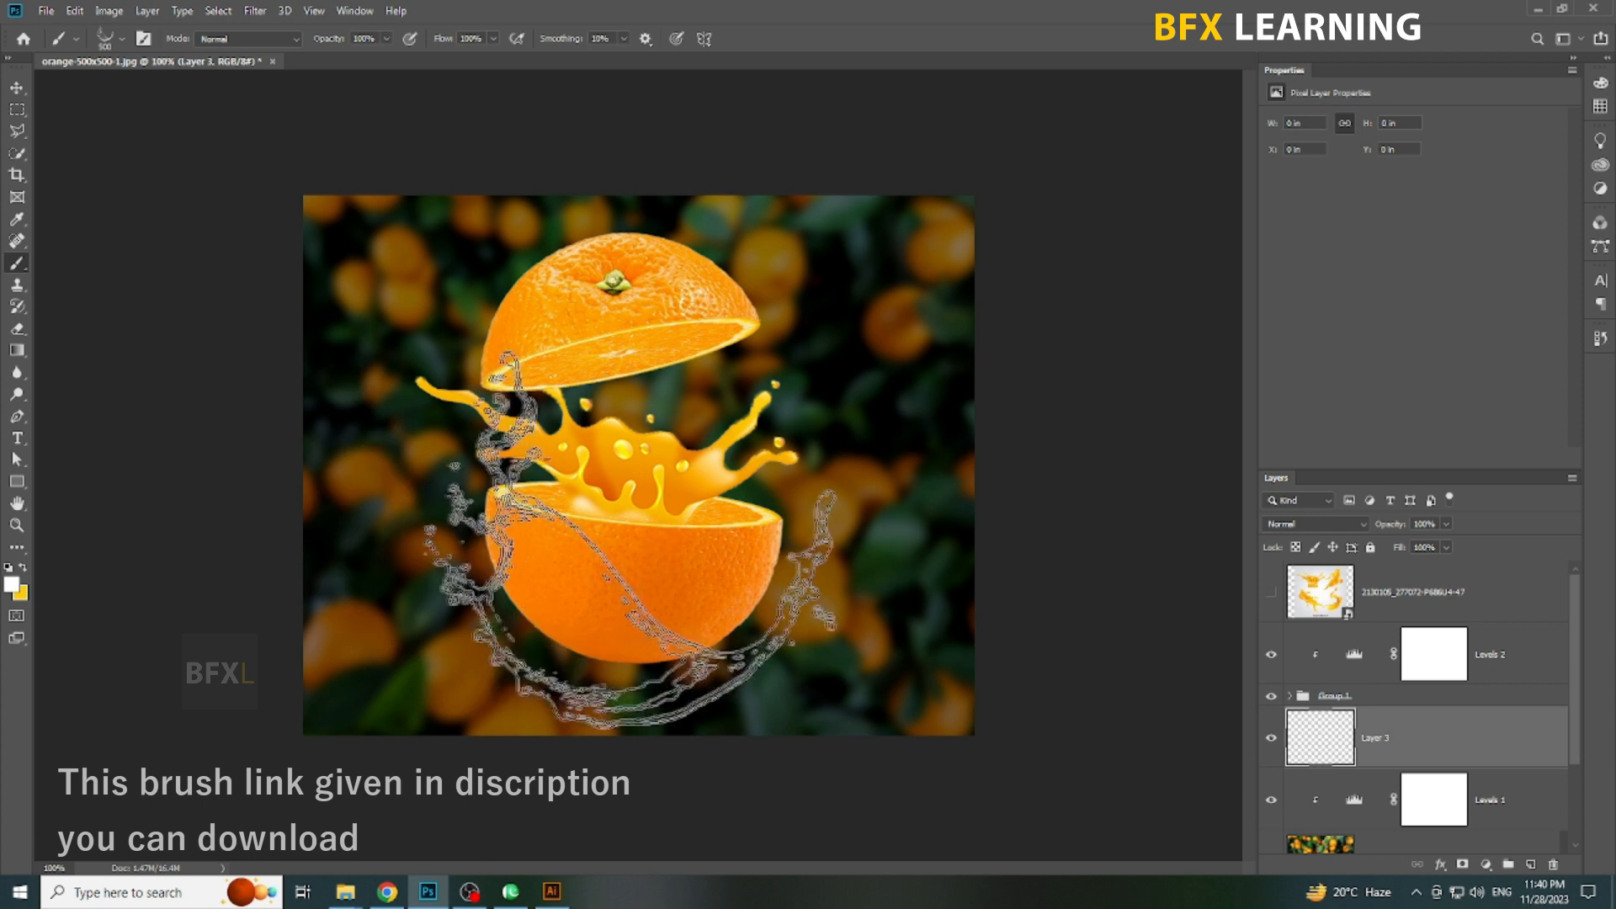
{"action": "left_click", "coordinate": [632, 555]}
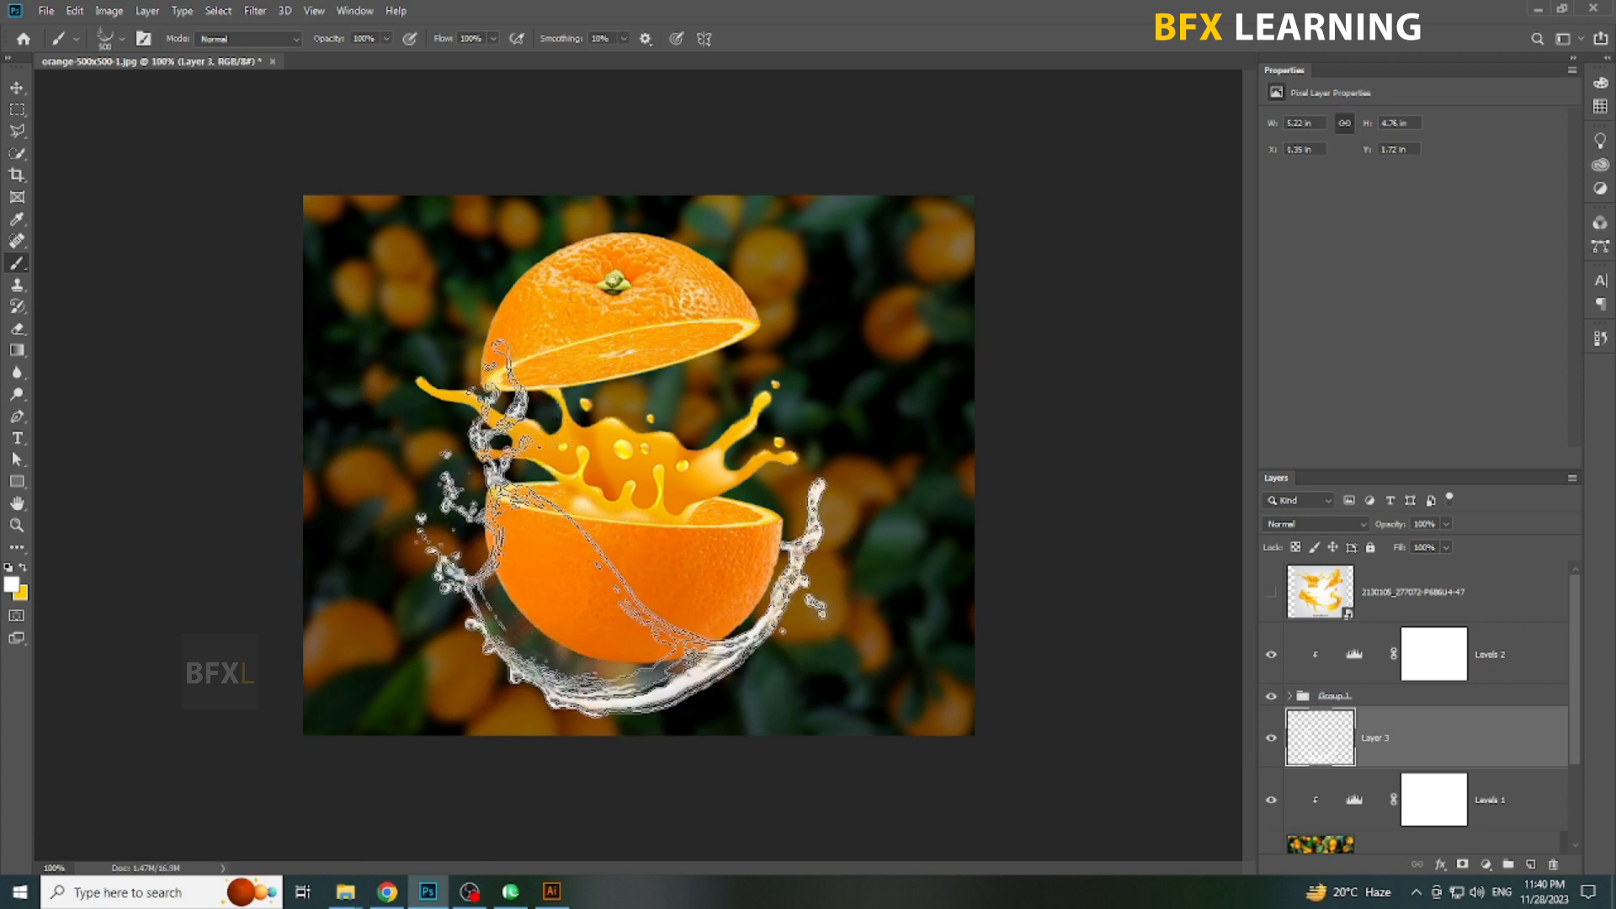
- Move the water splash layer above Levels 2 and shift the splash slightly left and down around the bottom half
{"action": "key", "text": "v"}
{"action": "left_click_drag", "start_coordinate": [1429, 740], "coordinate": [1431, 628]}
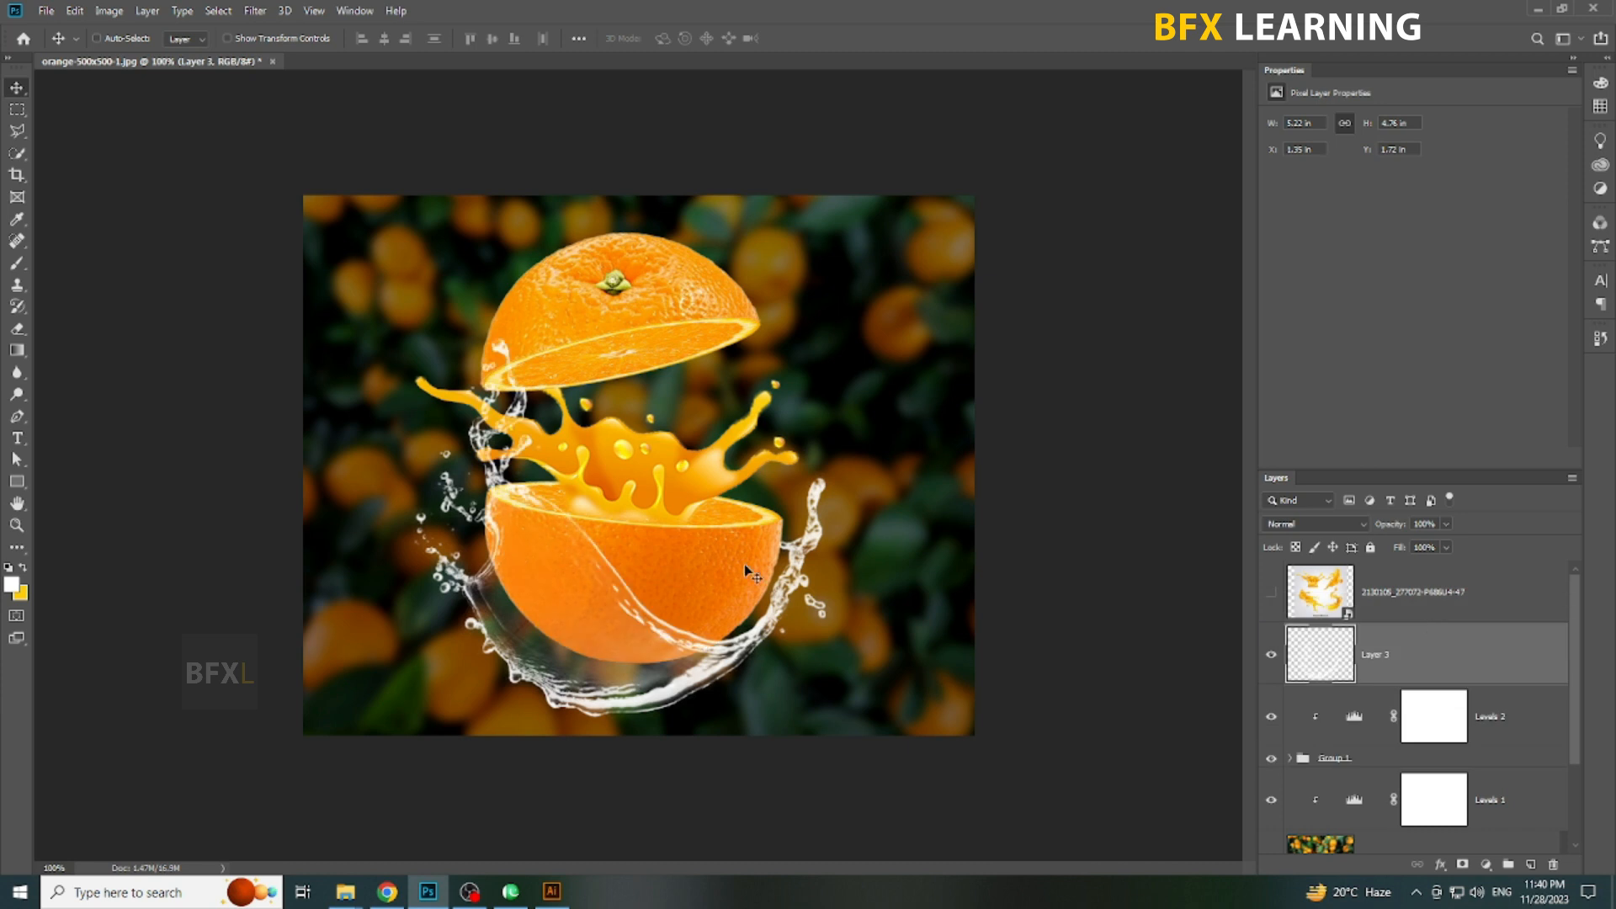
{"action": "left_click_drag", "start_coordinate": [679, 587], "coordinate": [661, 592]}
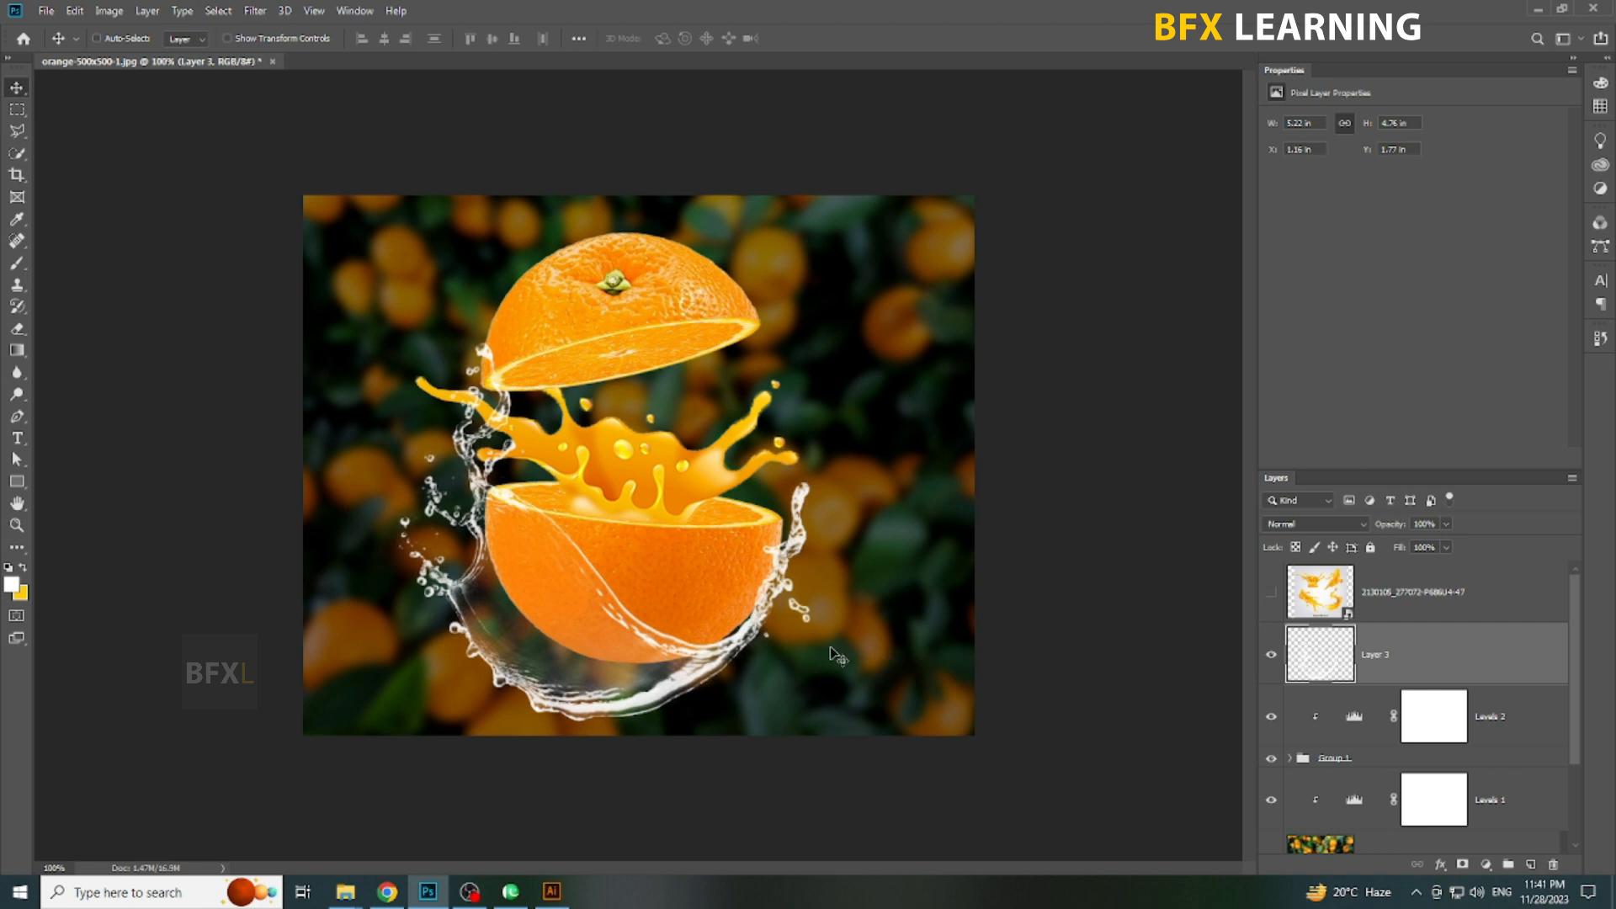
- Mask the water splash with an inverted selection of Layer 0's orange so it is hidden over the bottom half
{"action": "left_click", "coordinate": [706, 605], "text": "ctrl"}
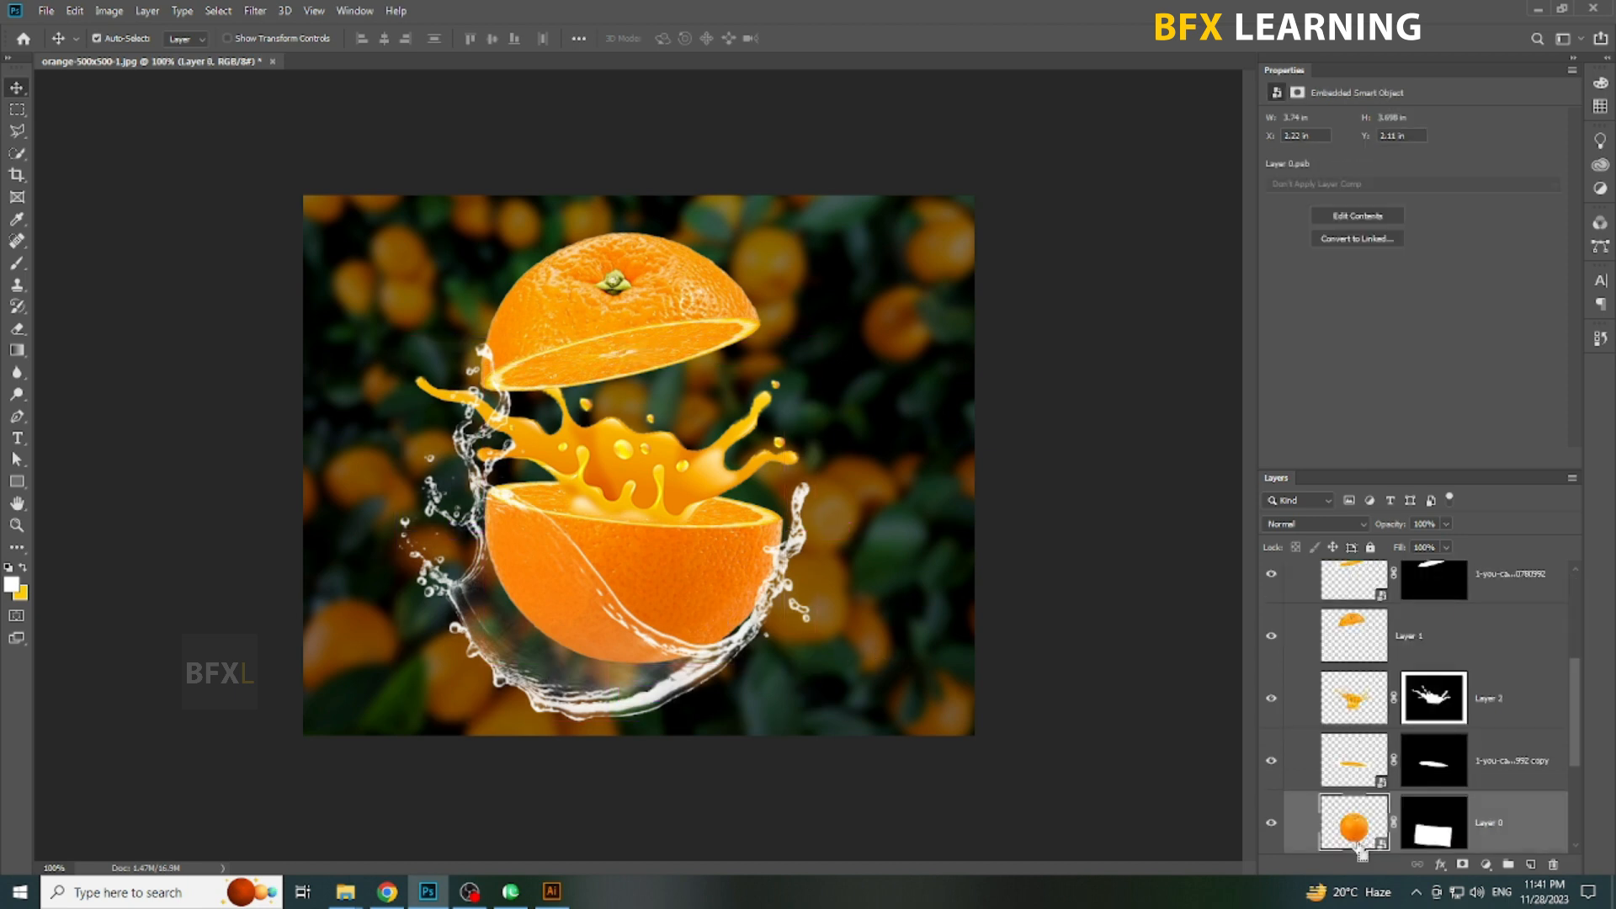
{"action": "left_click", "coordinate": [1351, 821], "text": "ctrl"}
{"action": "left_click", "coordinate": [670, 687], "text": "ctrl"}
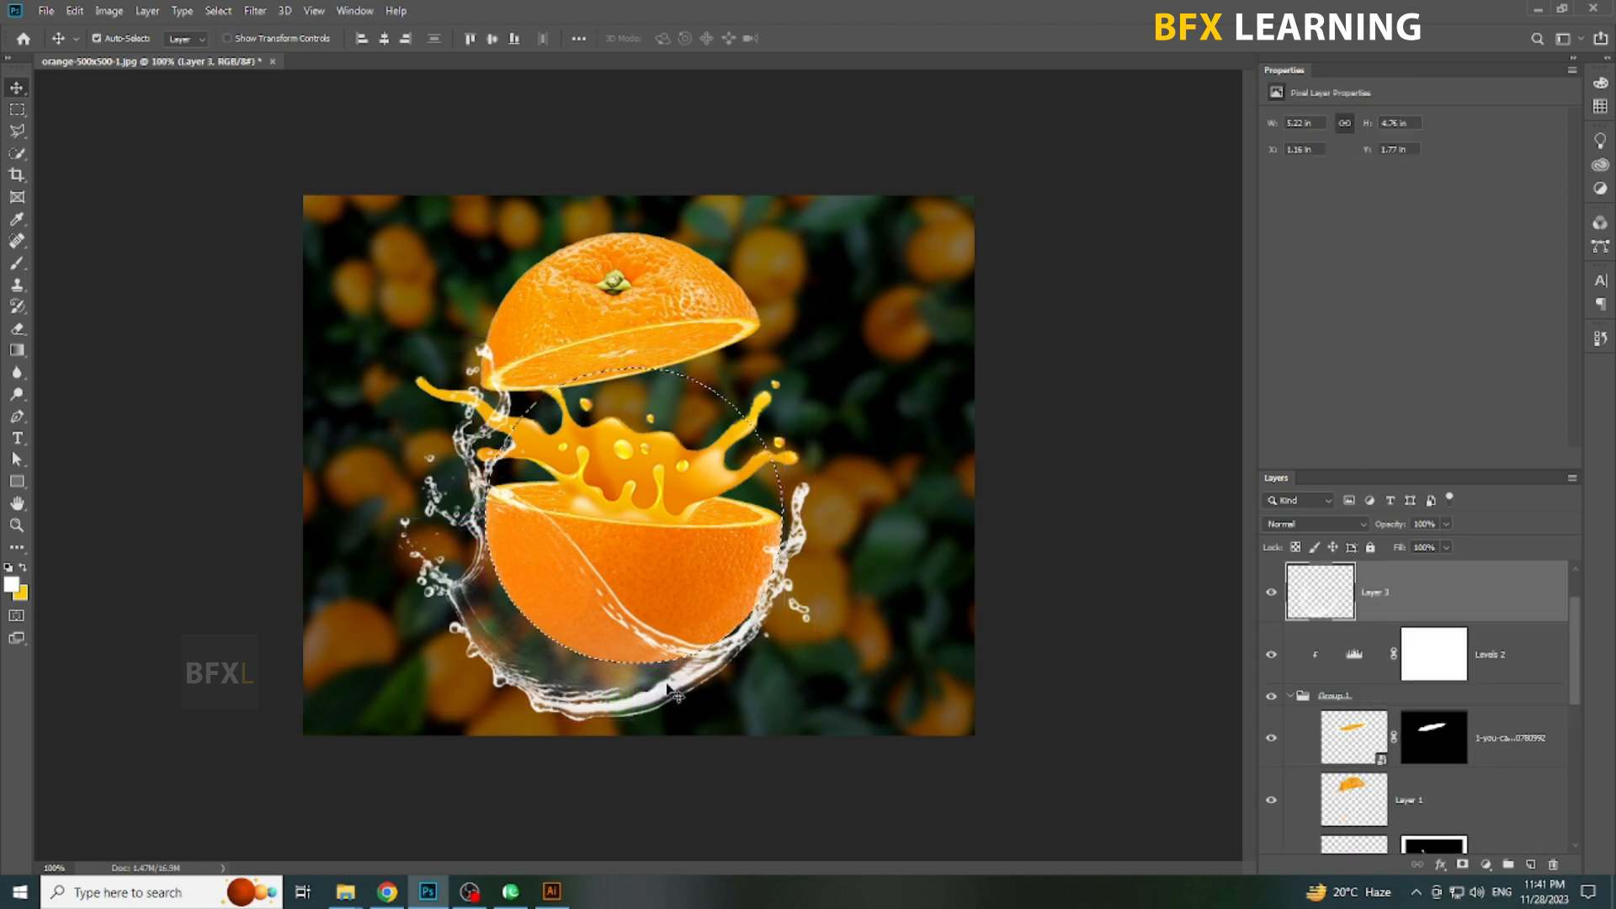
{"action": "left_click", "coordinate": [1462, 865]}
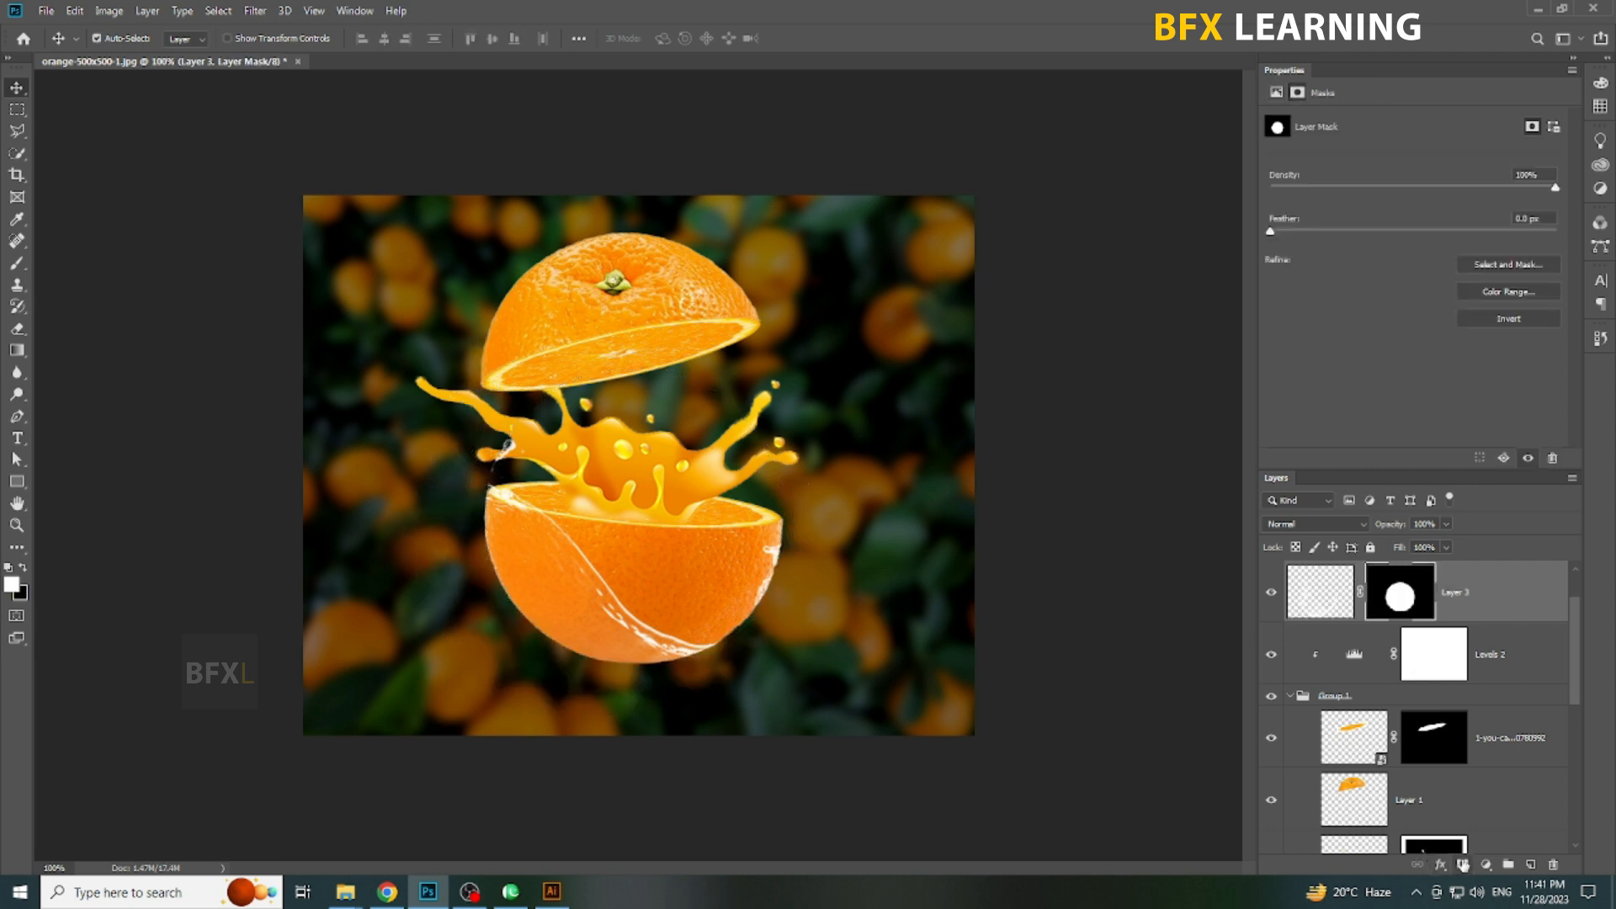
{"action": "key", "text": "ctrl+i"}
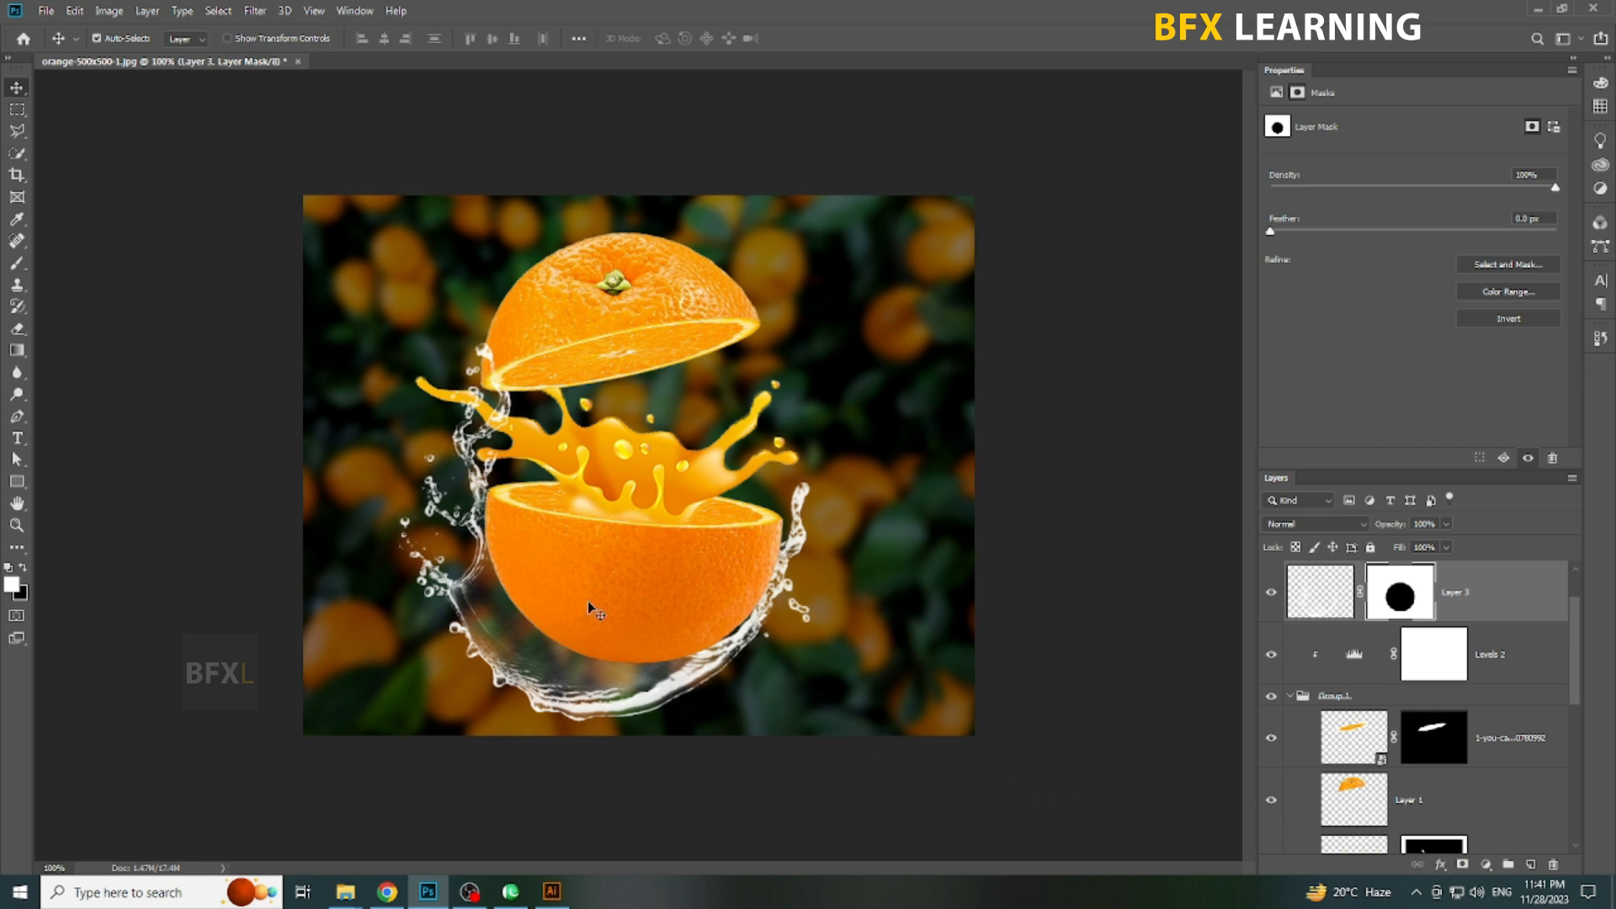
- Paint white on Layer 3's mask with a 30 px hard round brush to reveal water over the bottom orange half's right edge
{"action": "left_click", "coordinate": [556, 577], "text": "ctrl"}
{"action": "key", "text": "b"}
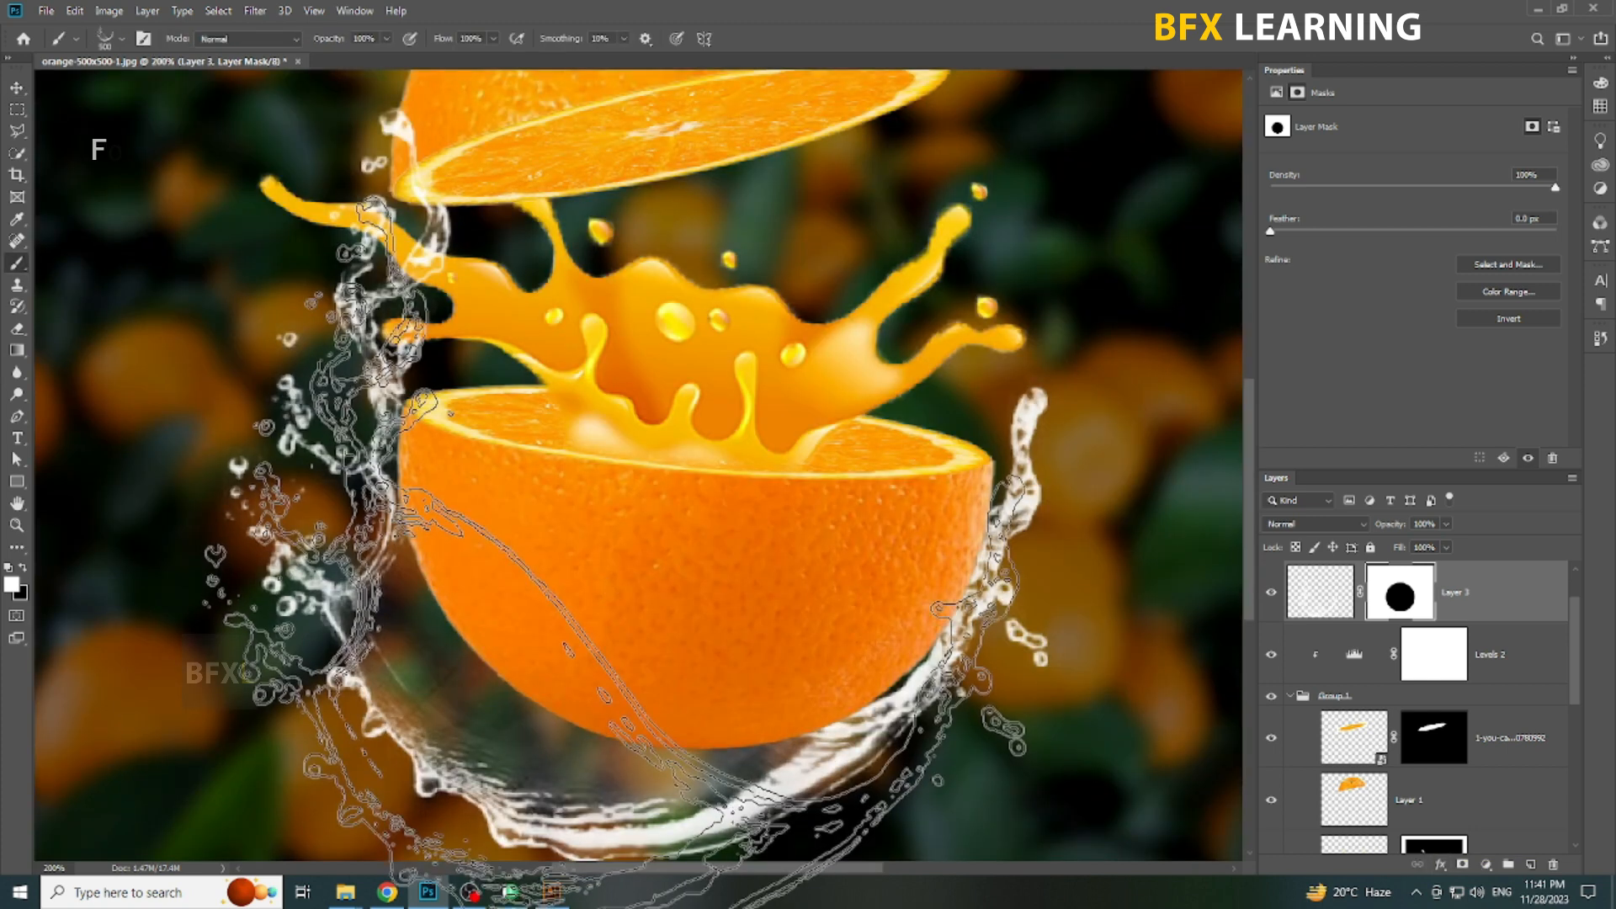
{"action": "right_click", "coordinate": [707, 419]}
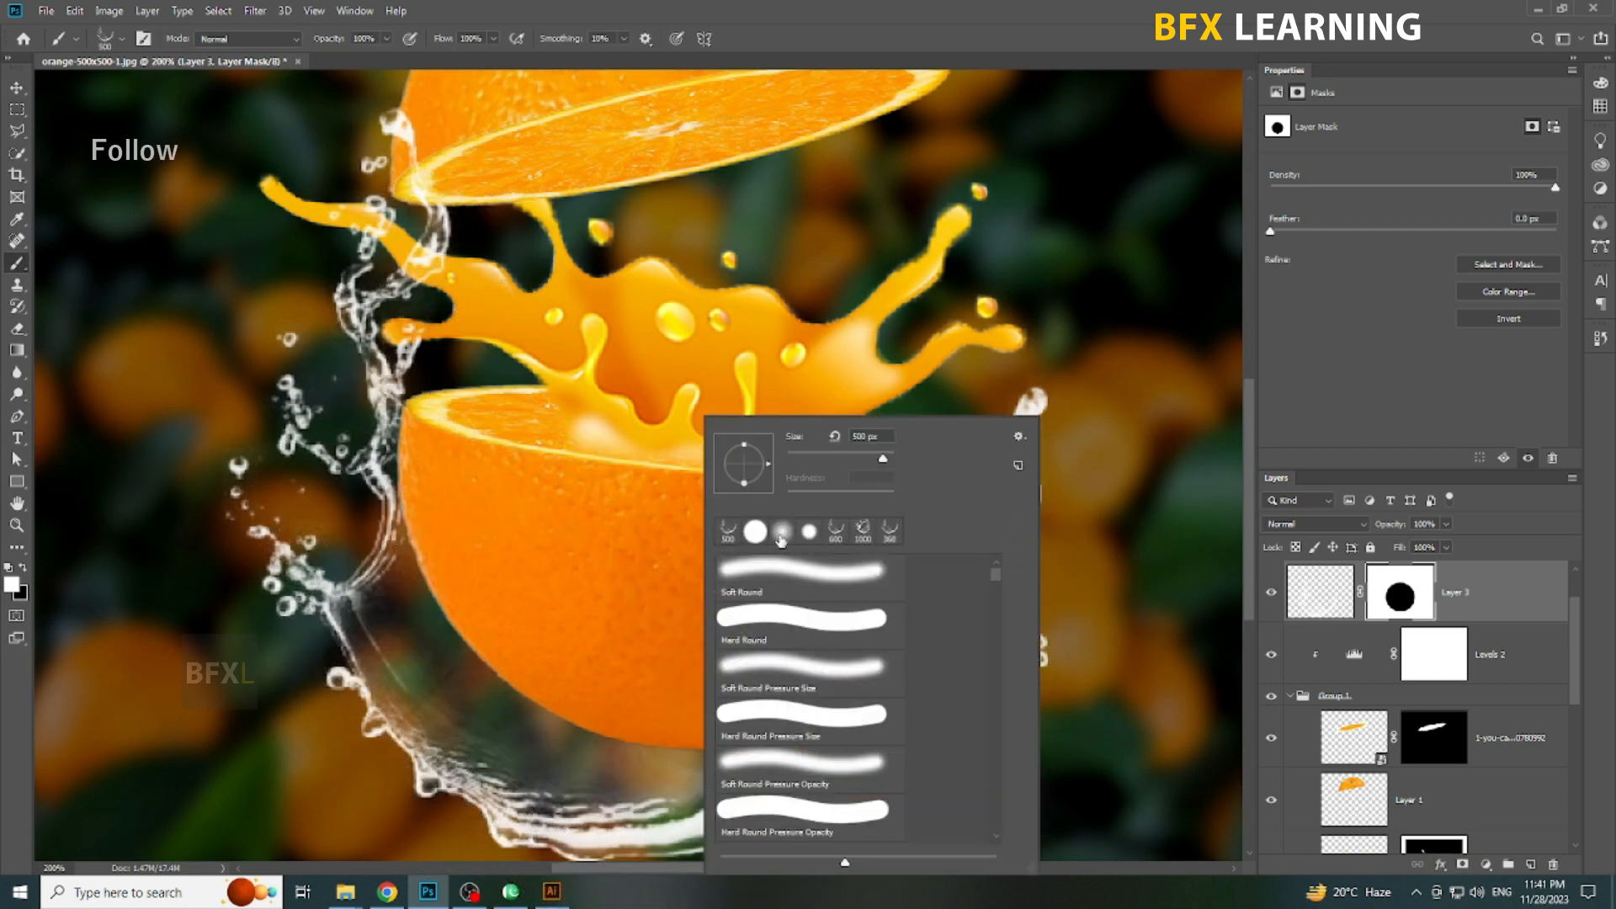
{"action": "double_click", "coordinate": [764, 534]}
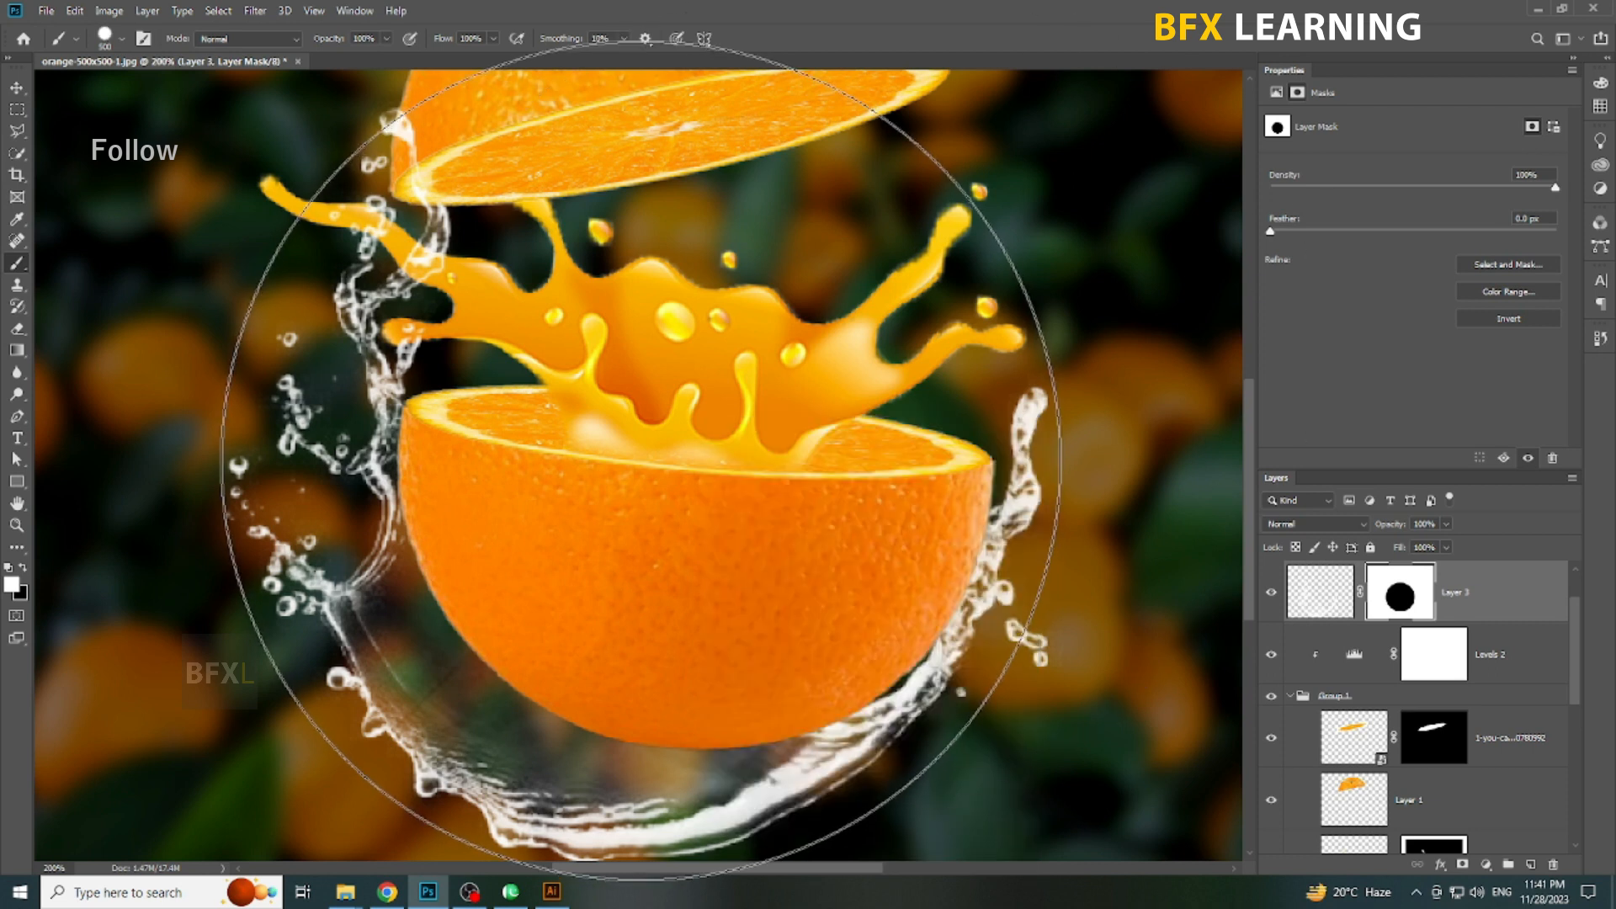
{"action": "key", "text": "bracketleft"}
{"action": "key", "text": "bracketleft"}
{"action": "key", "text": "bracketleft"}
{"action": "key", "text": "bracketleft"}
{"action": "key", "text": "bracketleft"}
{"action": "key", "text": "bracketleft"}
{"action": "key", "text": "bracketleft"}
{"action": "key", "text": "bracketleft"}
{"action": "key", "text": "bracketleft"}
{"action": "key", "text": "bracketleft"}
{"action": "key", "text": "bracketleft"}
{"action": "key", "text": "bracketleft"}
{"action": "key", "text": "bracketleft"}
{"action": "key", "text": "bracketleft"}
{"action": "key", "text": "bracketleft"}
{"action": "key", "text": "bracketleft"}
{"action": "key", "text": "bracketleft"}
{"action": "key", "text": "bracketleft"}
{"action": "key", "text": "bracketleft"}
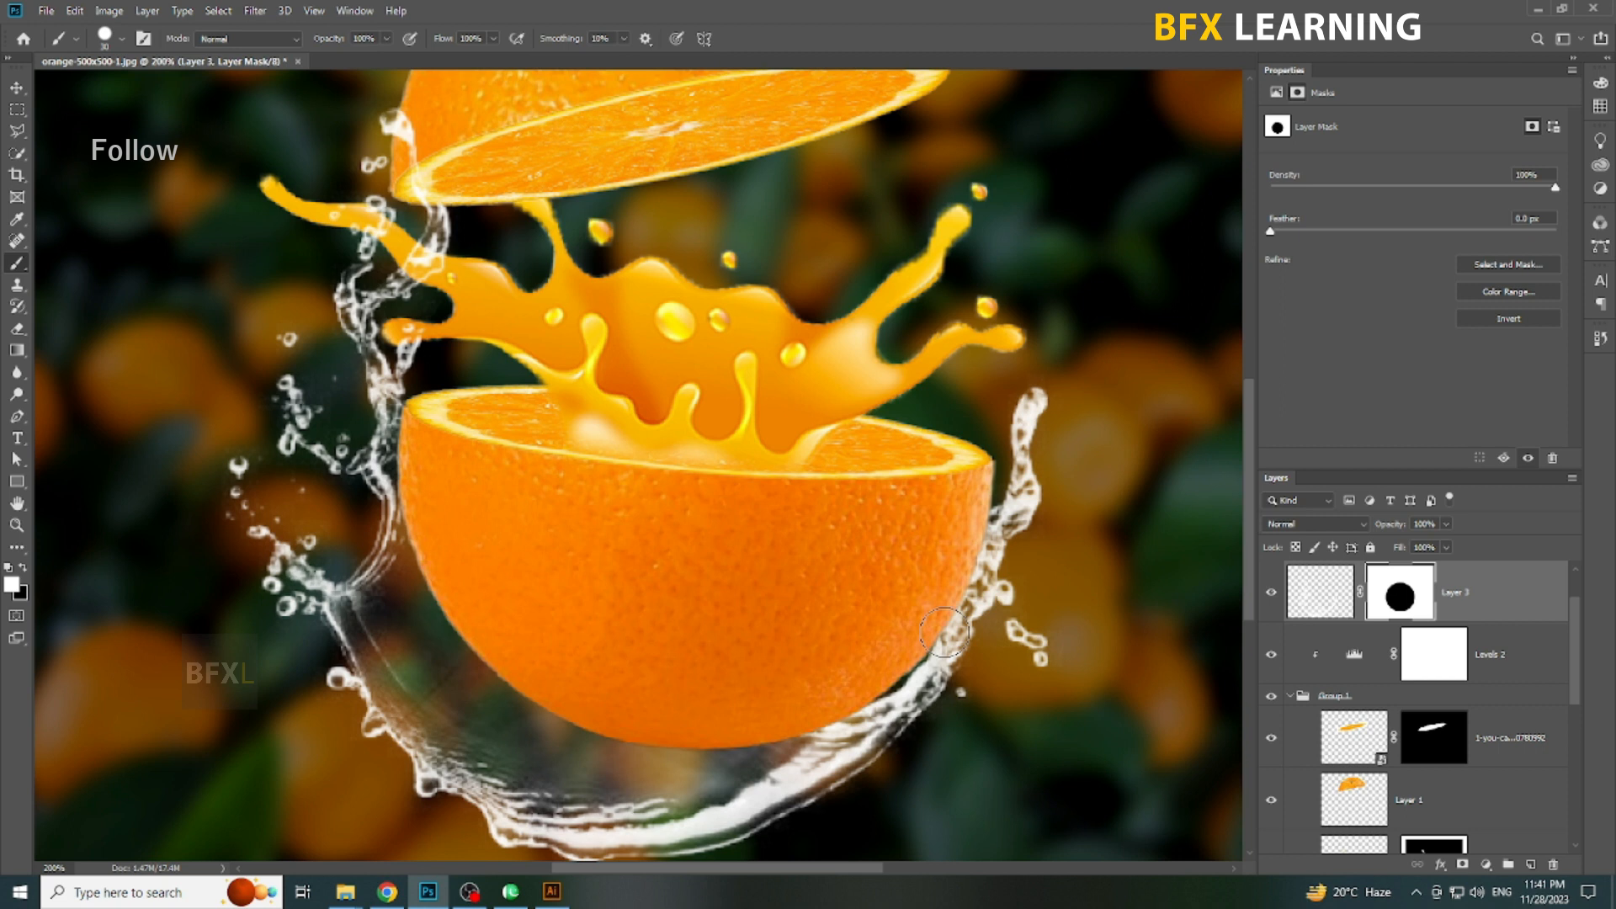
{"action": "left_click_drag", "start_coordinate": [978, 515], "coordinate": [945, 608]}
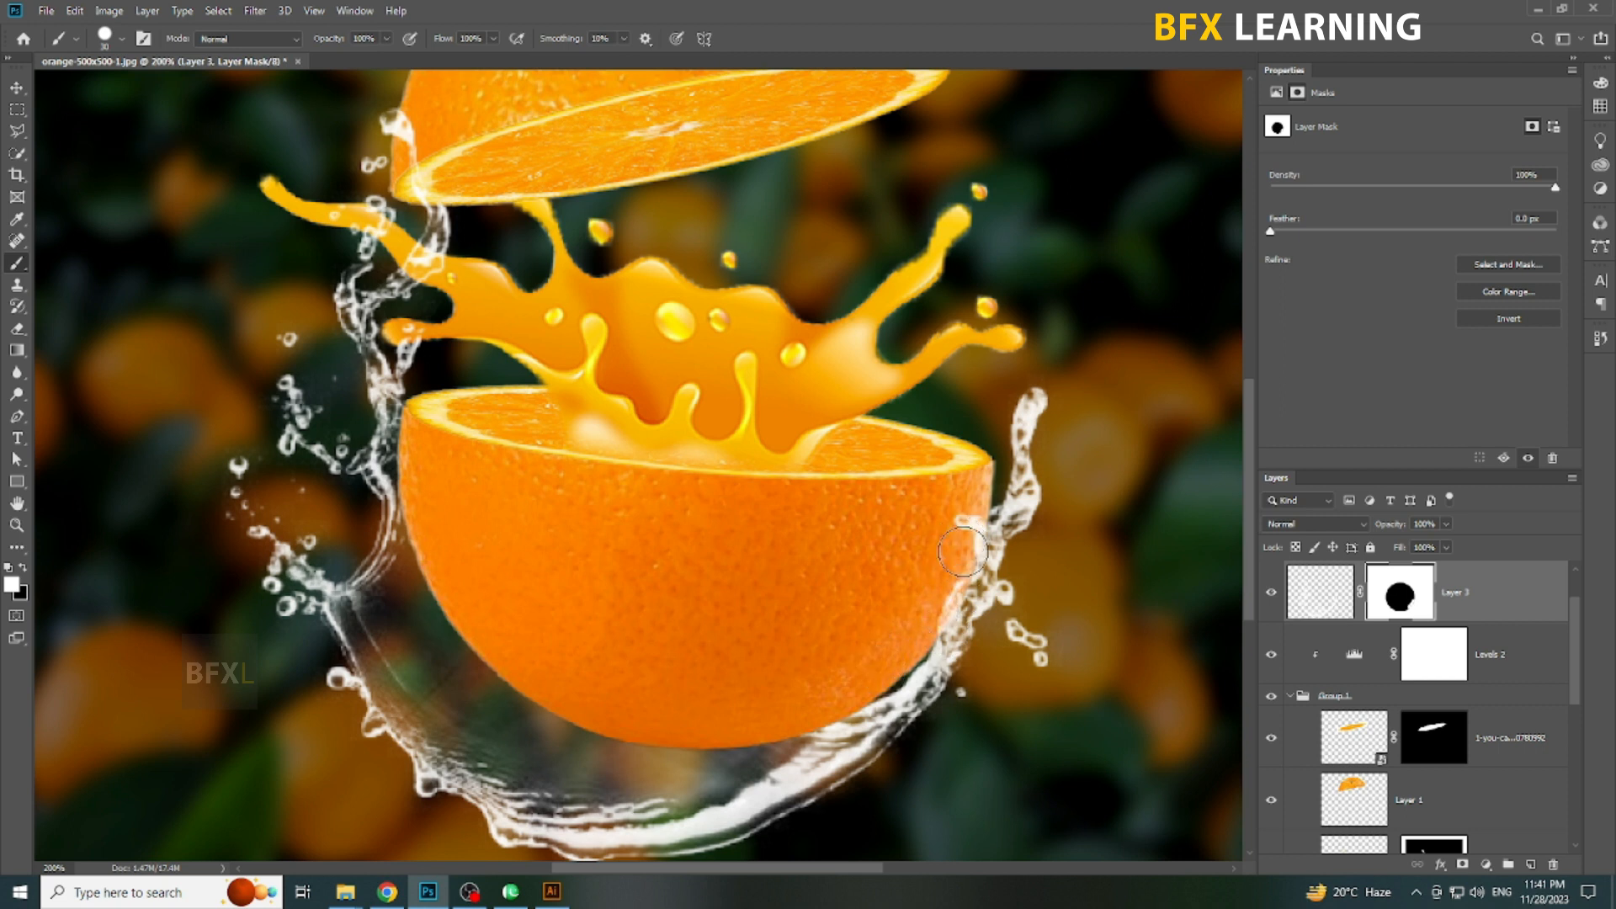
{"action": "key", "text": "v"}
{"action": "right_click", "coordinate": [689, 645]}
{"action": "left_click", "coordinate": [719, 655]}
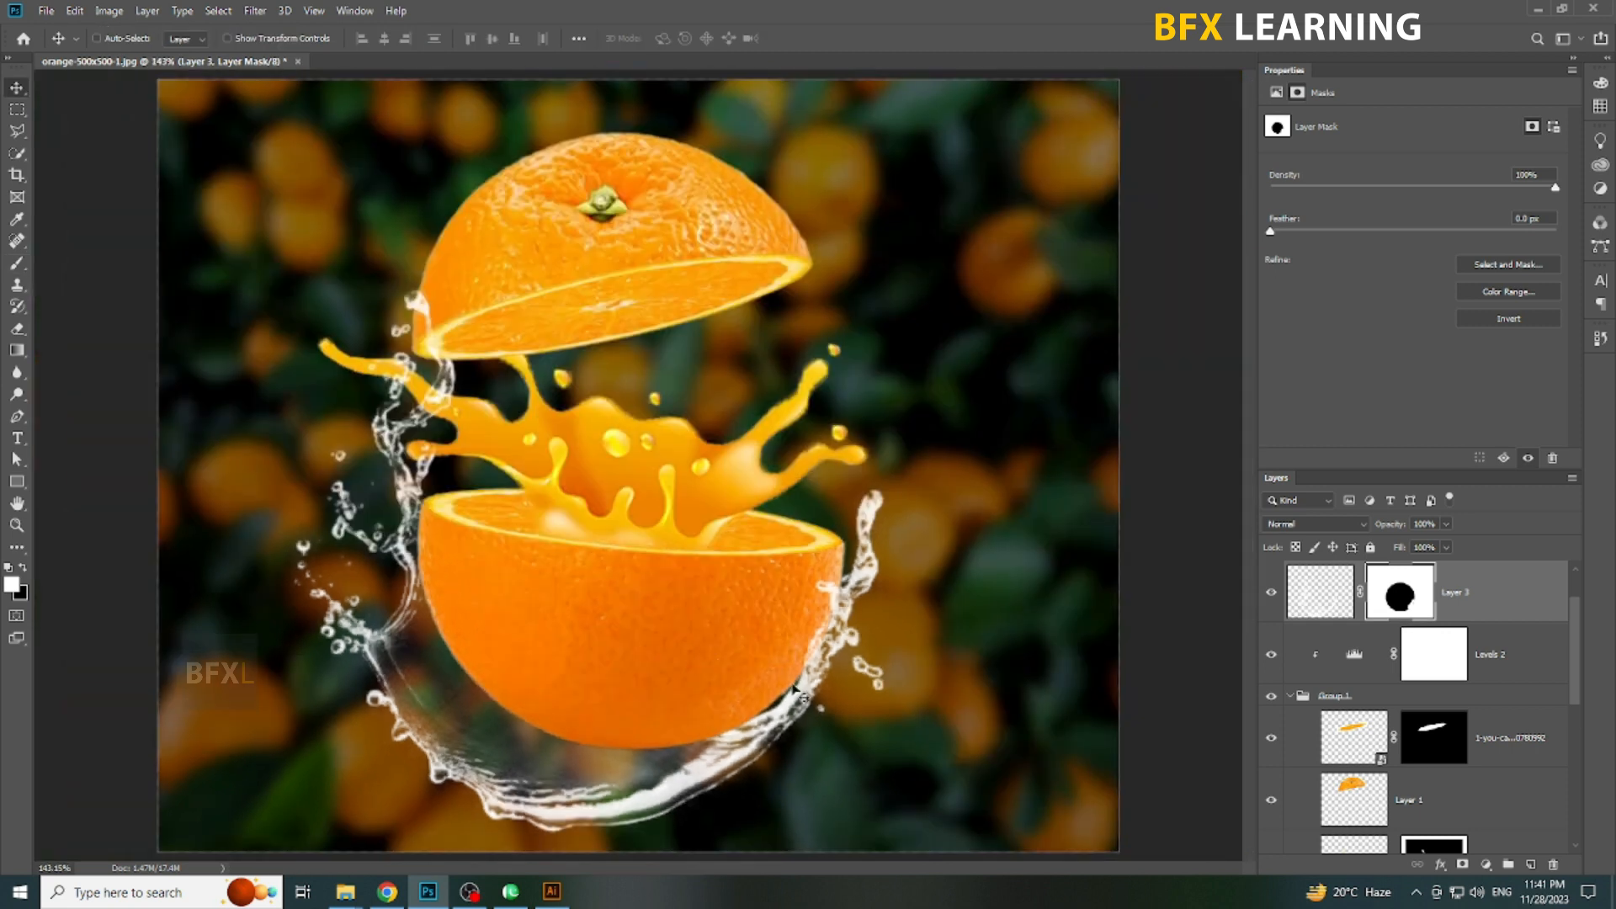
- Darken the orange tree background by setting the Levels 1 white output level to 104
{"action": "left_click", "coordinate": [998, 714], "text": "ctrl"}
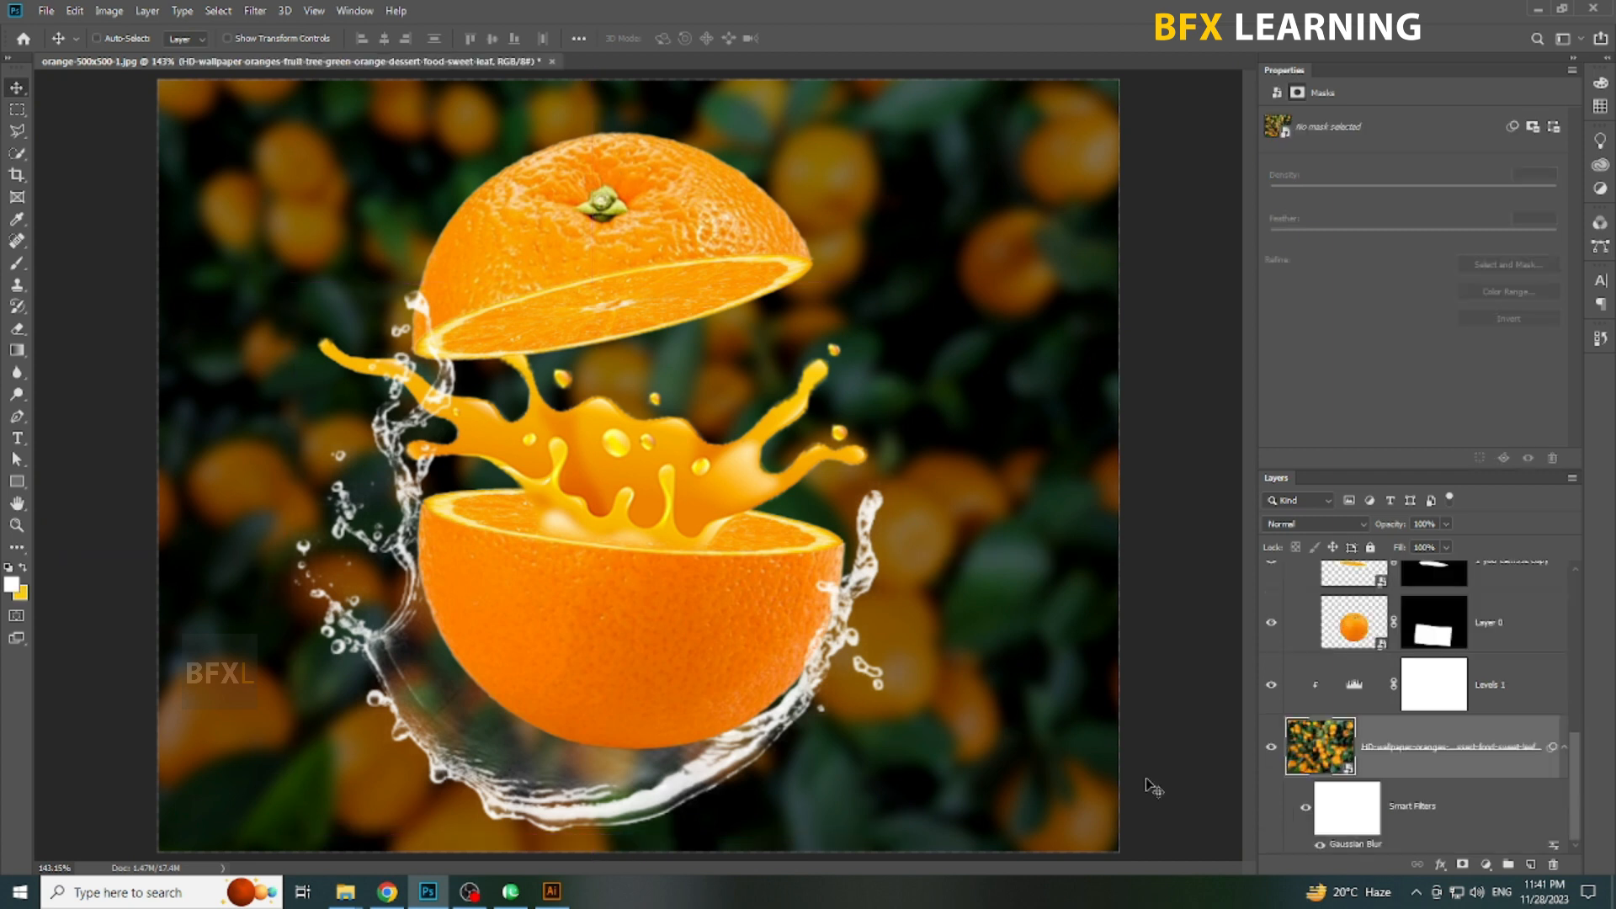
{"action": "left_click", "coordinate": [1354, 692]}
{"action": "left_click_drag", "start_coordinate": [1439, 297], "coordinate": [1406, 299]}
{"action": "key", "text": "ctrl+1"}
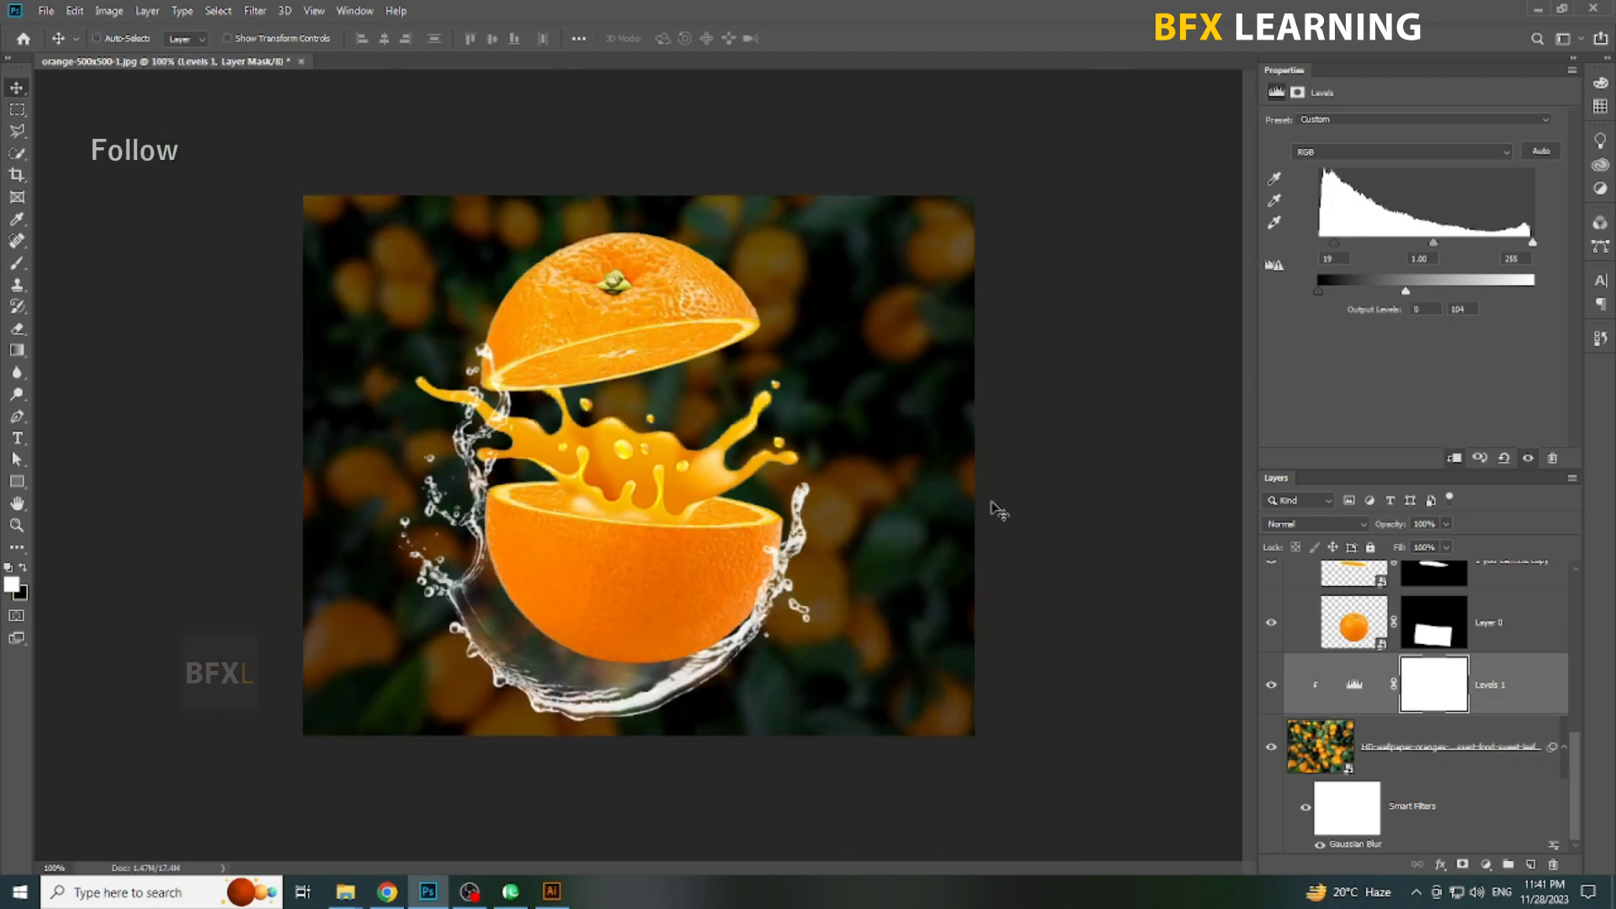
{"action": "right_click", "coordinate": [929, 502]}
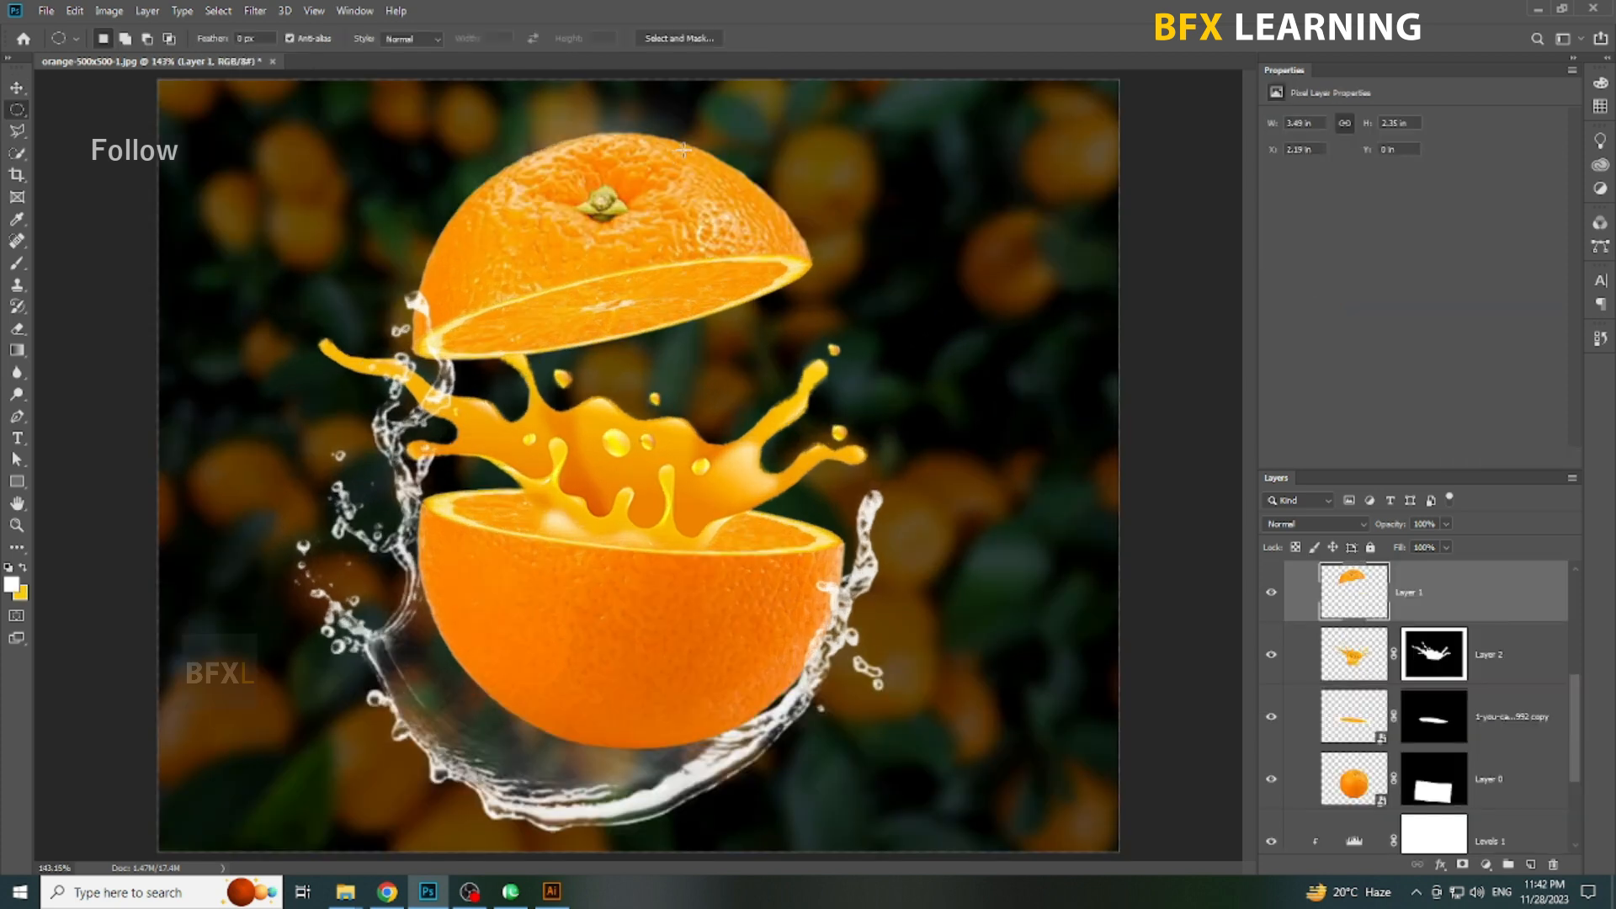
- Remove the green stem from the top orange half on Layer 1 with a content-aware fill of an elliptical selection, and deselect
{"action": "left_click_drag", "start_coordinate": [683, 149], "coordinate": [528, 246]}
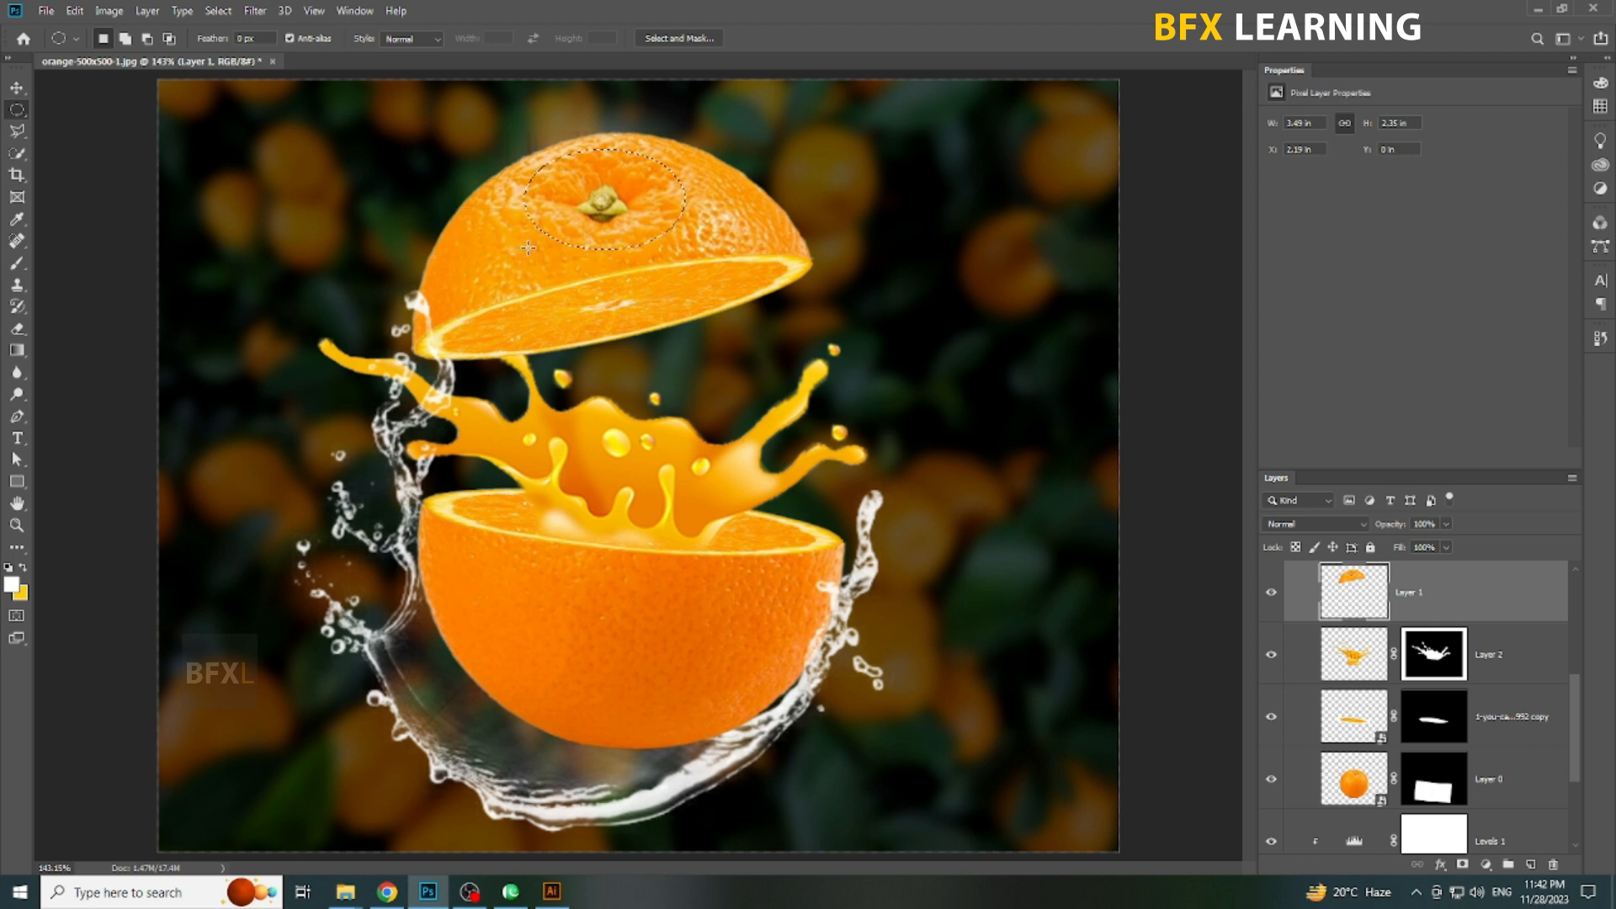
{"action": "key", "text": "shift+F5"}
{"action": "key", "text": "Return"}
{"action": "key", "text": "ctrl+d"}
{"action": "key", "text": "v"}
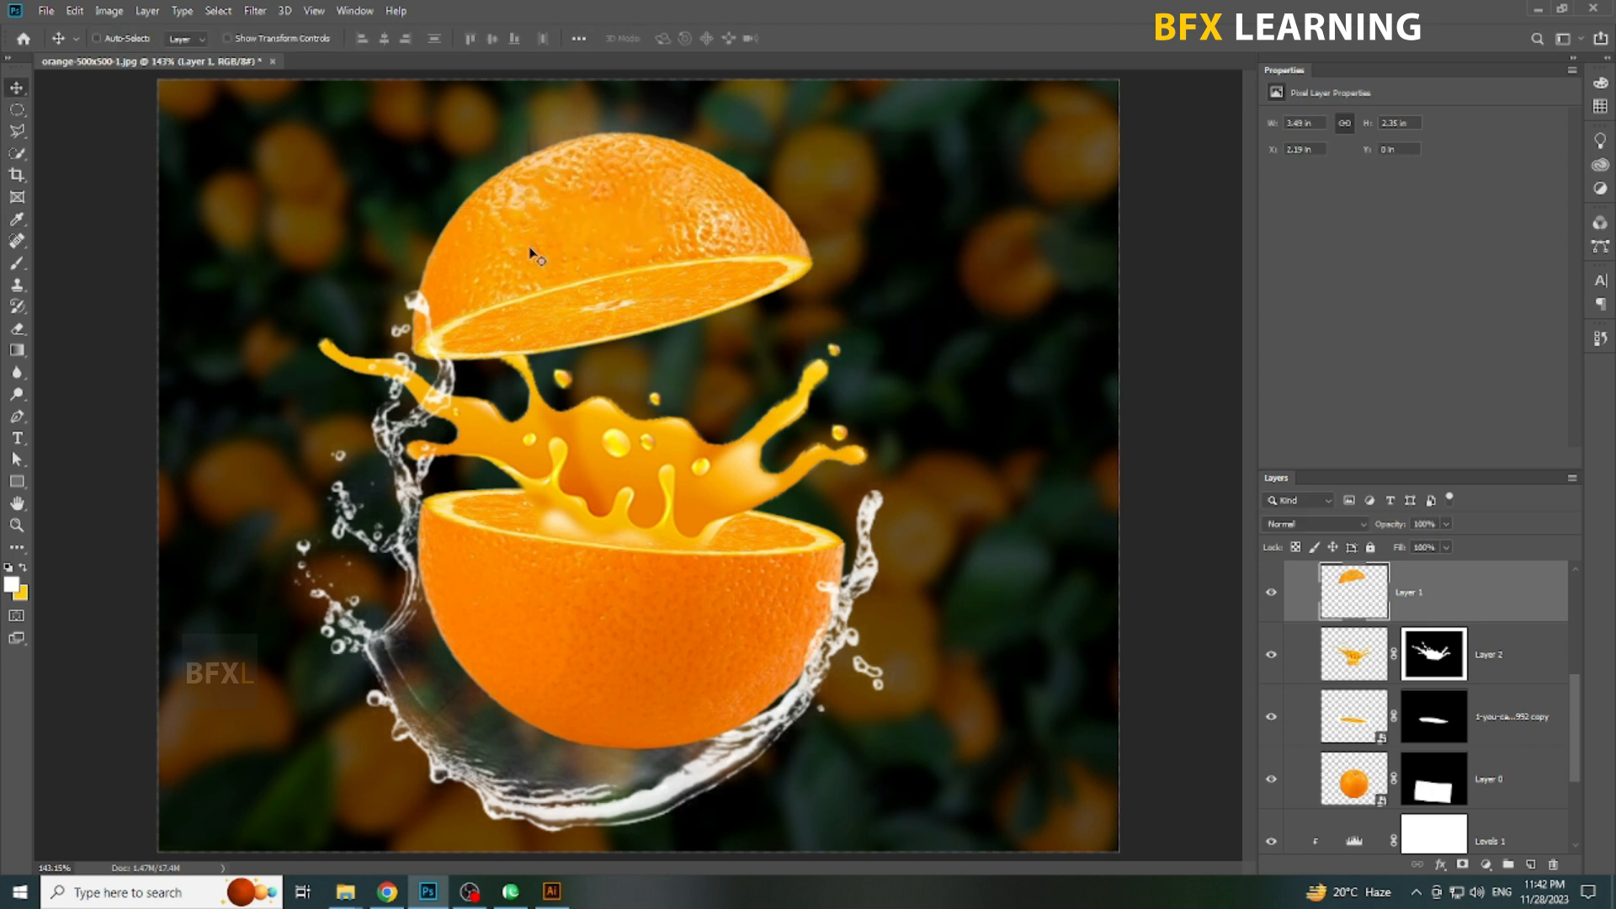
{"action": "key", "text": "ctrl+1"}
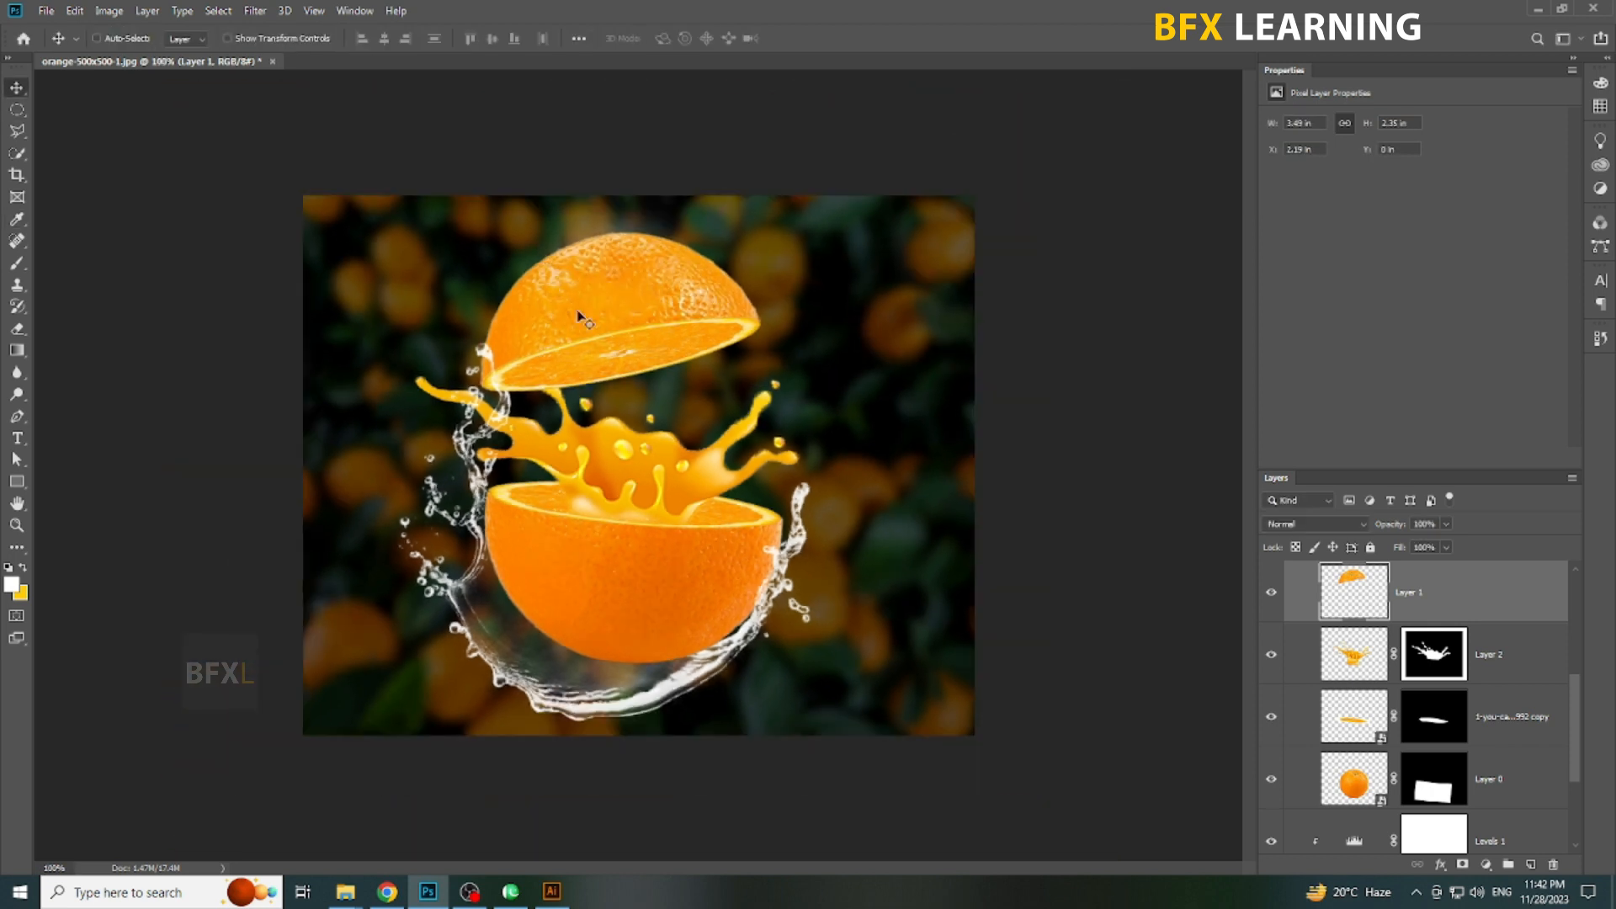
{"action": "right_click", "coordinate": [748, 446]}
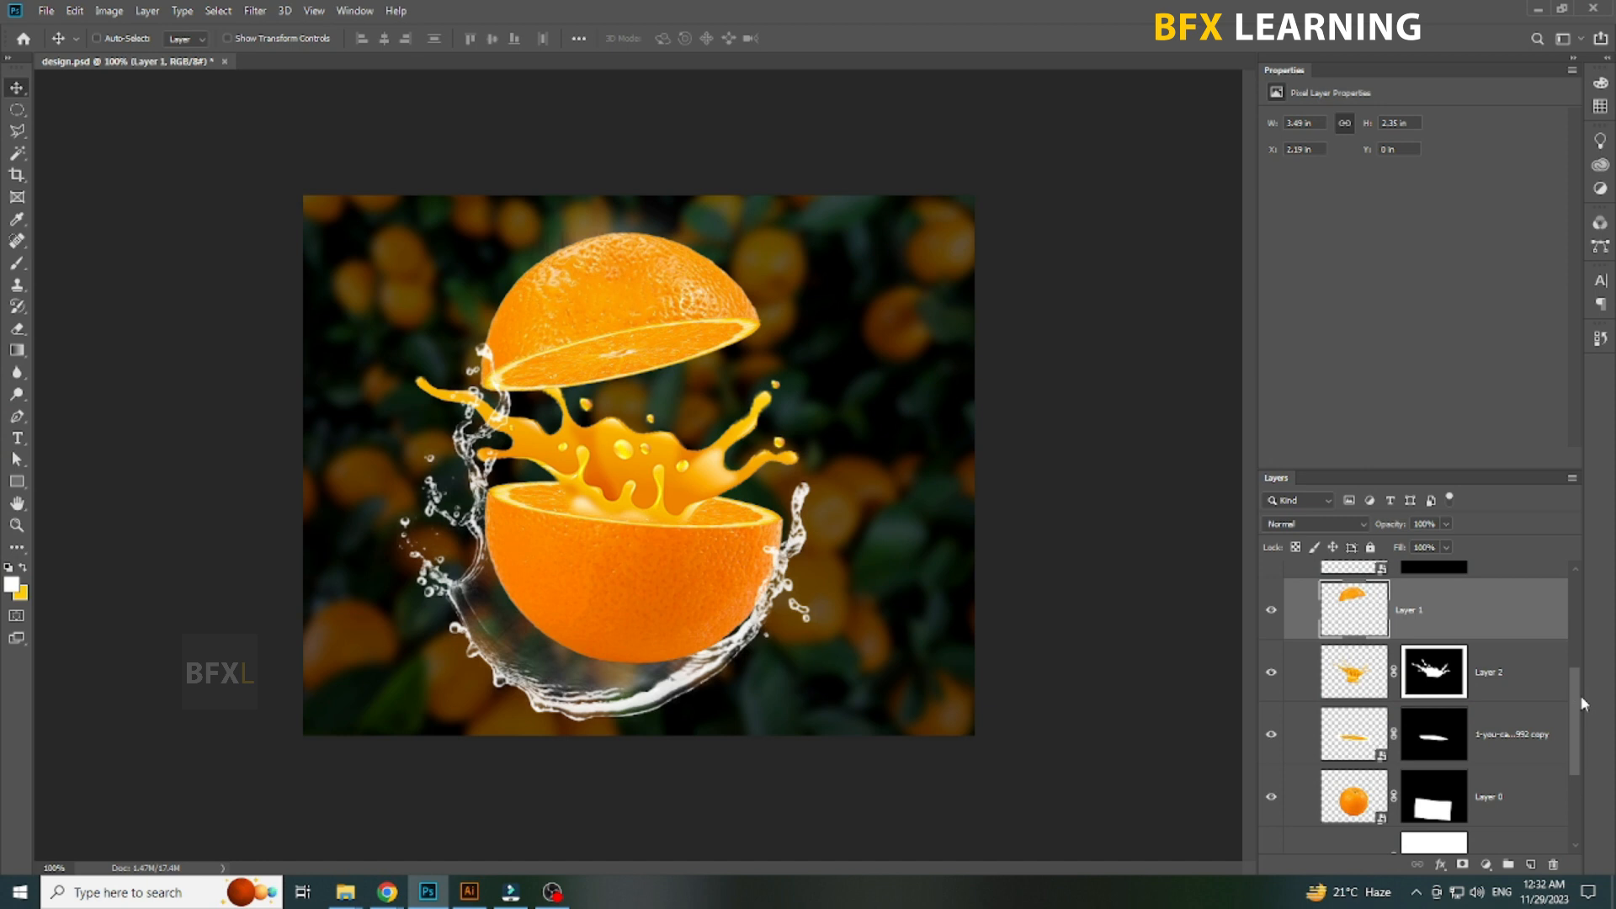
- Stamp all visible layers into a new layer above Layer 3 and convert it to a smart object
{"action": "left_click_drag", "start_coordinate": [1581, 704], "coordinate": [1582, 606]}
{"action": "left_click_drag", "start_coordinate": [1450, 599], "coordinate": [1554, 862]}
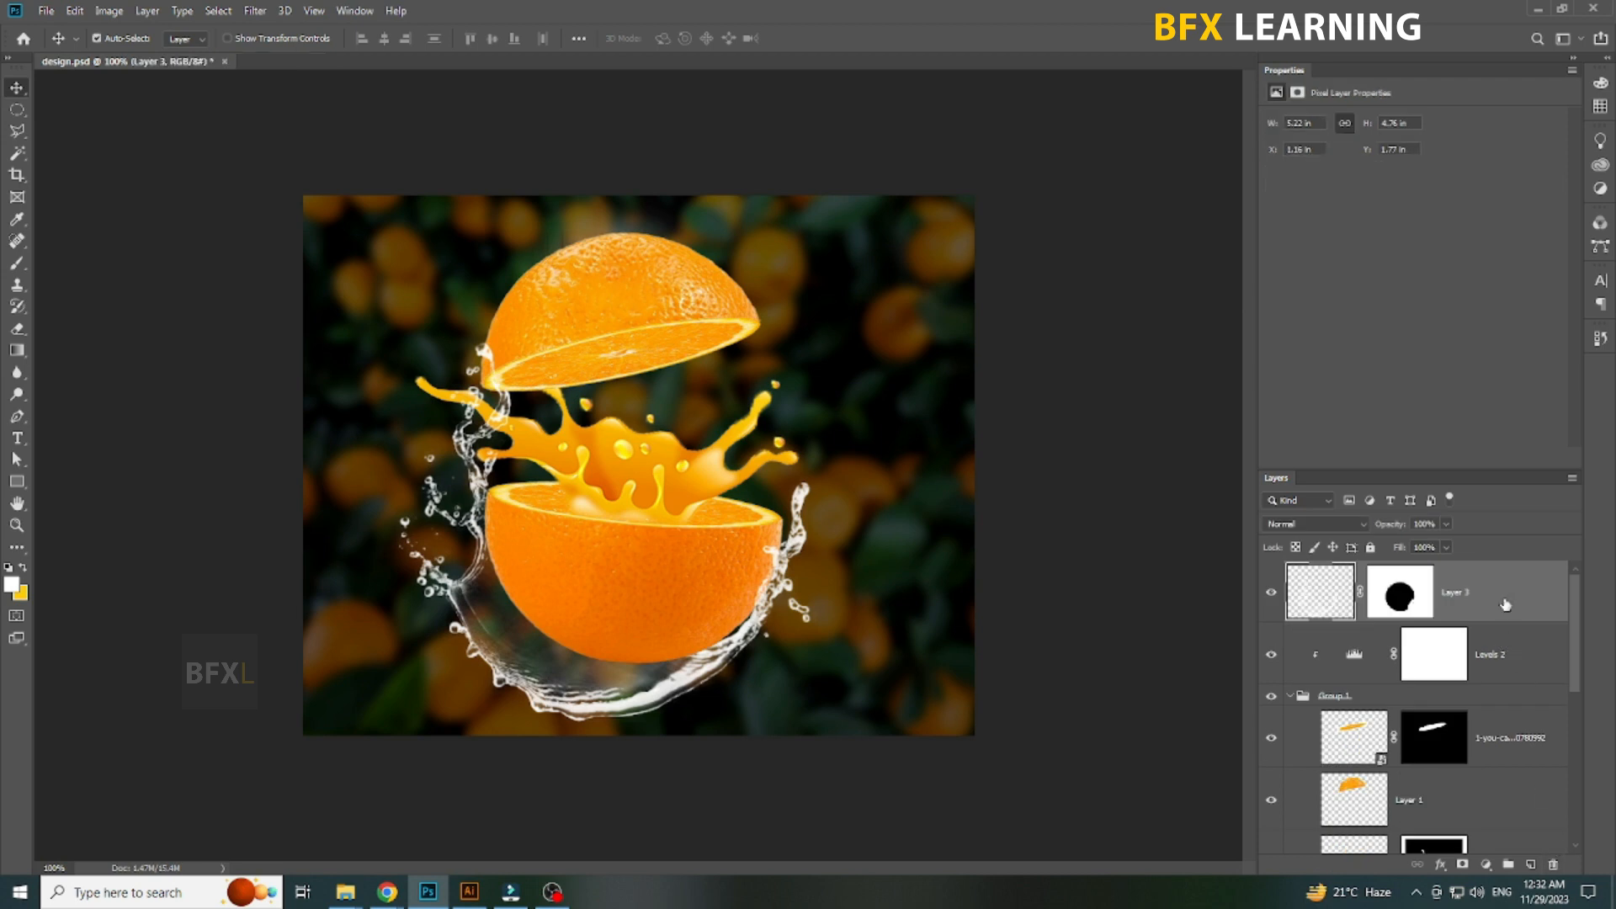
{"action": "key", "text": "ctrl+alt+shift+e"}
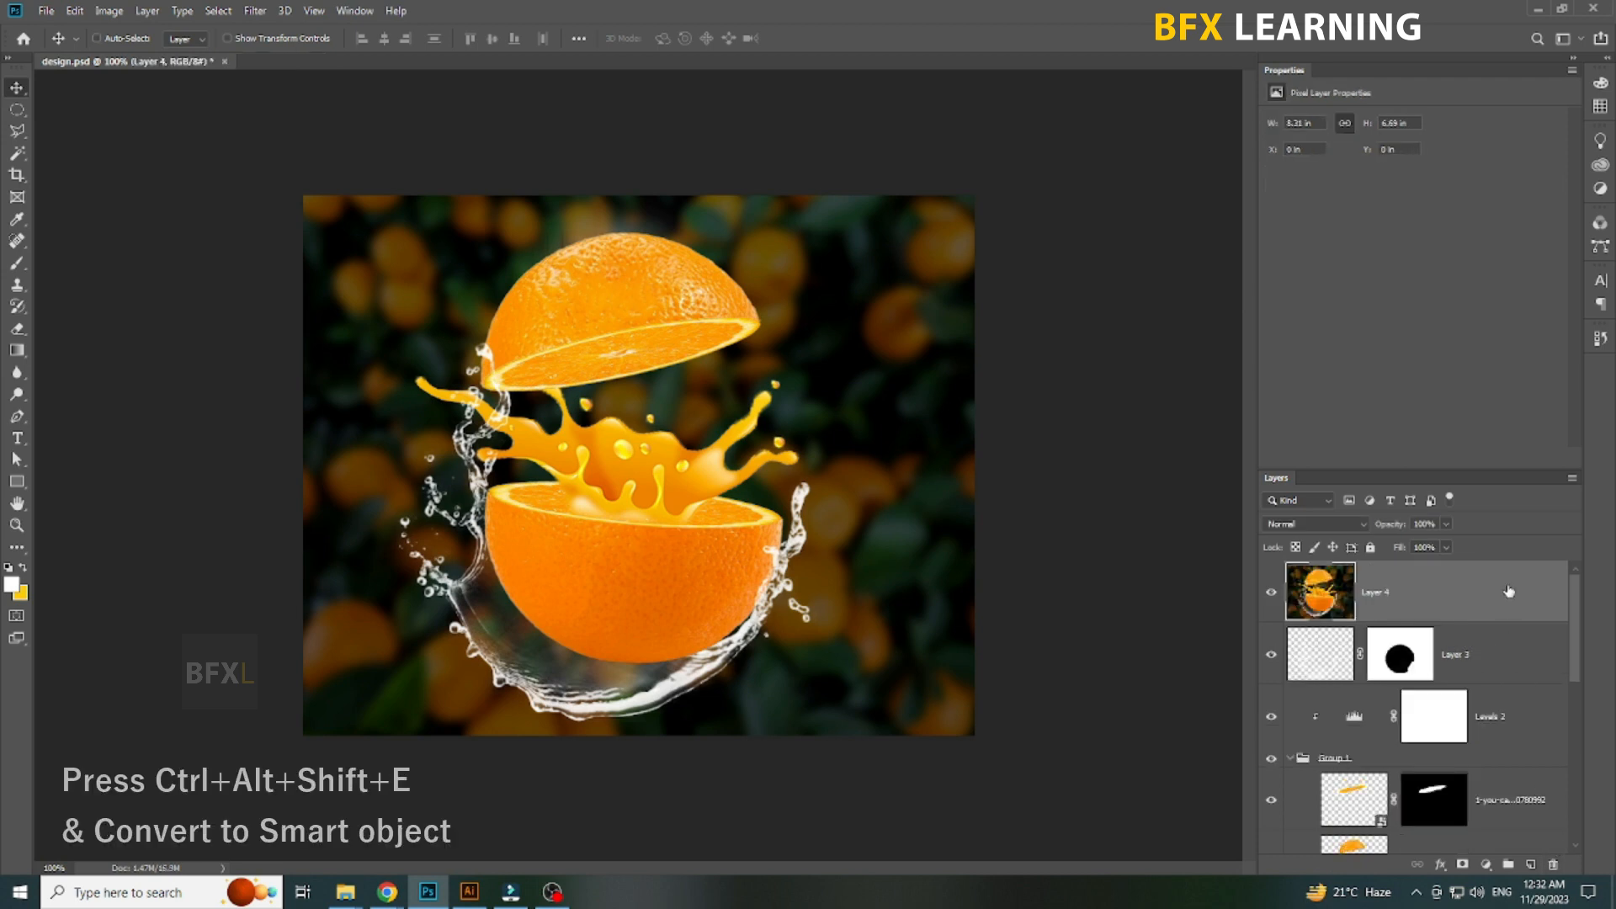
{"action": "right_click", "coordinate": [1509, 591]}
{"action": "left_click", "coordinate": [1338, 402]}
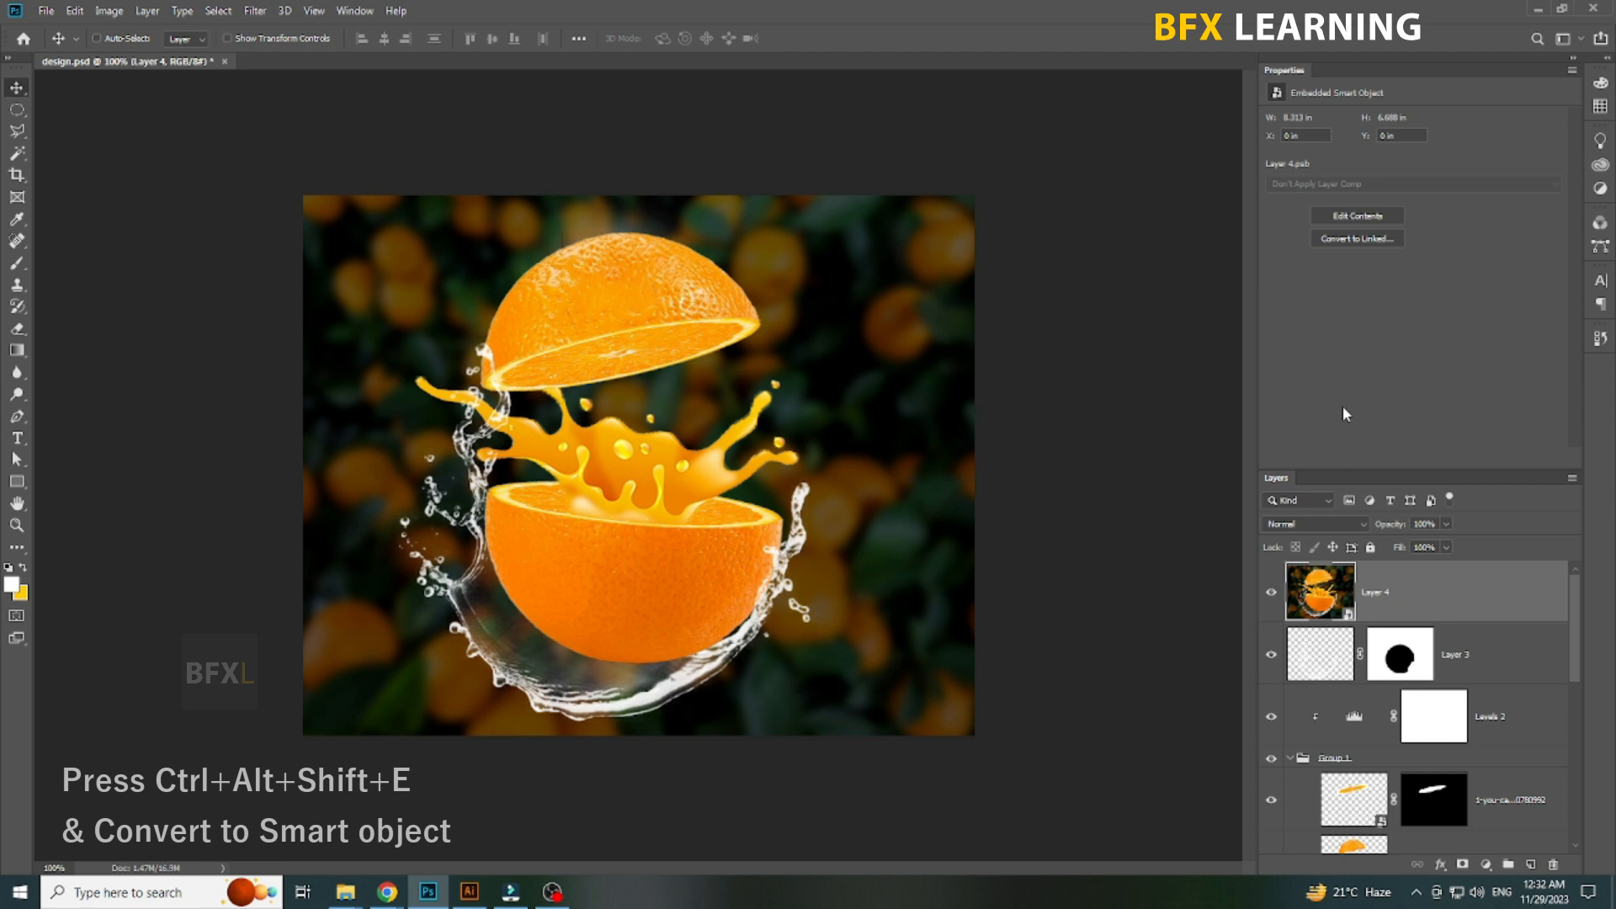
- Apply the Camera Raw Filter to Layer 4 with automatic tone, contrast +27, highlights -23 and shadows +28
{"action": "left_click", "coordinate": [250, 12]}
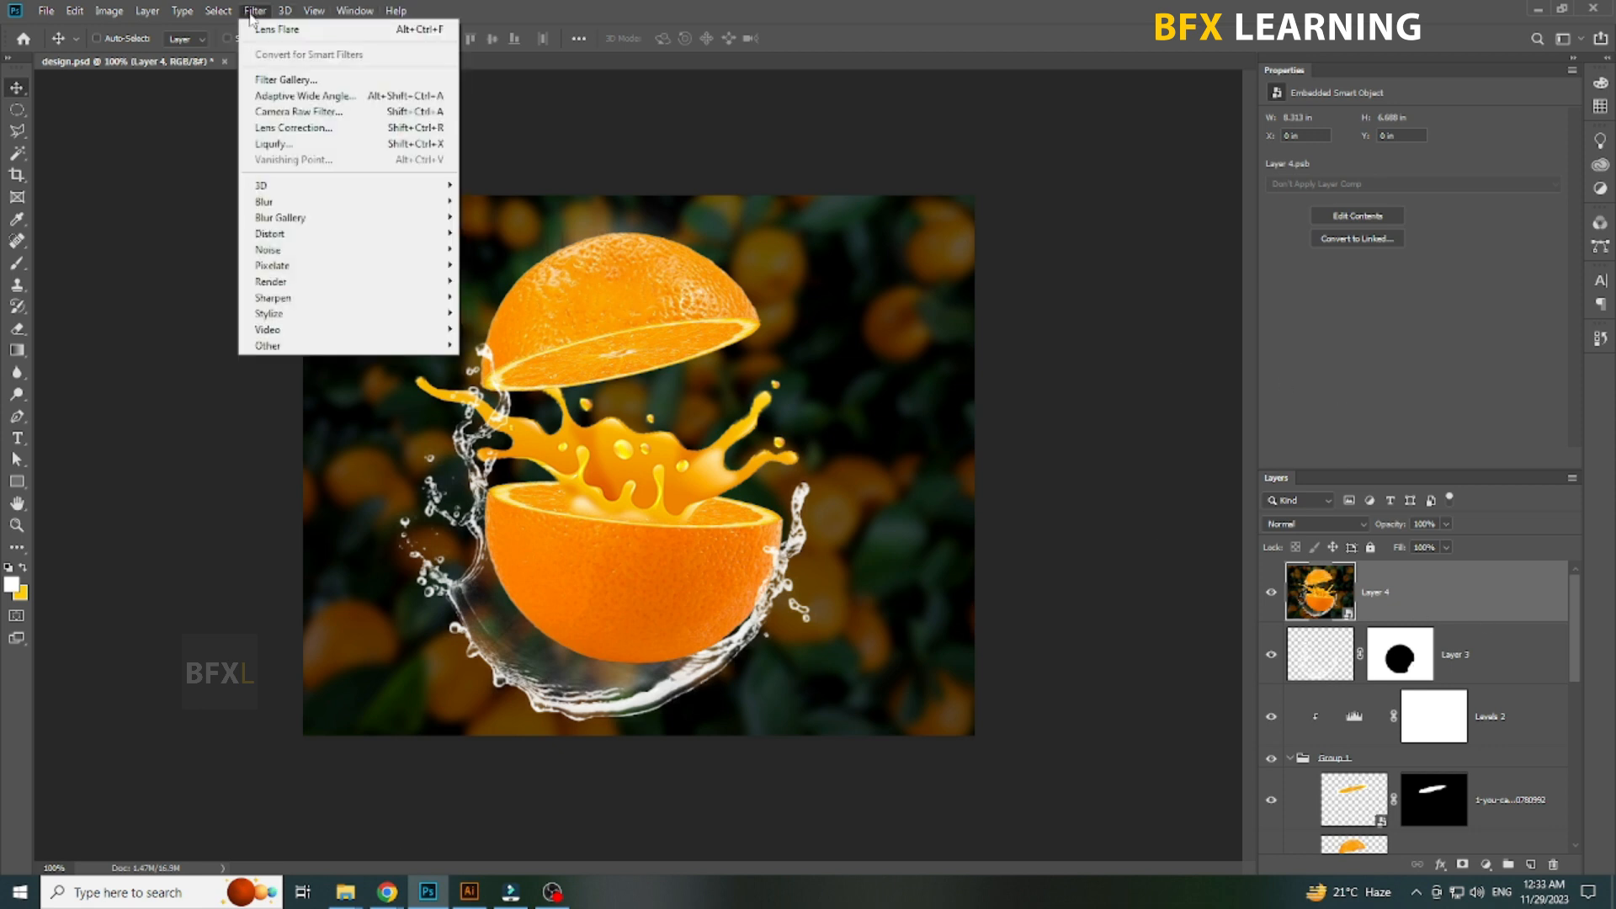
{"action": "left_click", "coordinate": [279, 115]}
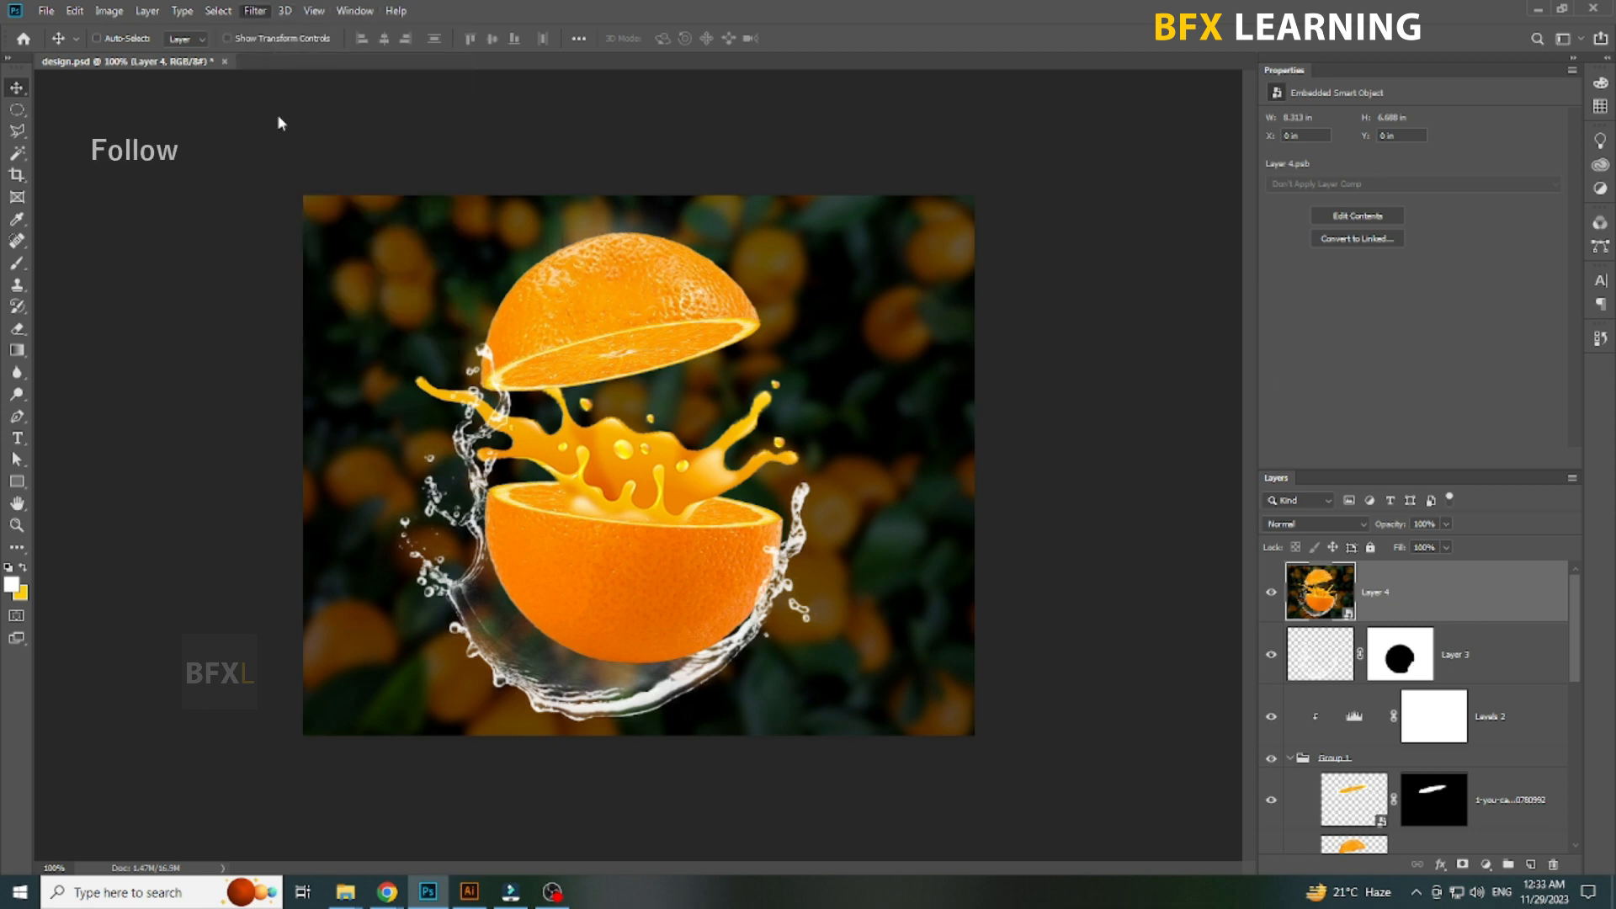
{"action": "left_click", "coordinate": [1085, 377]}
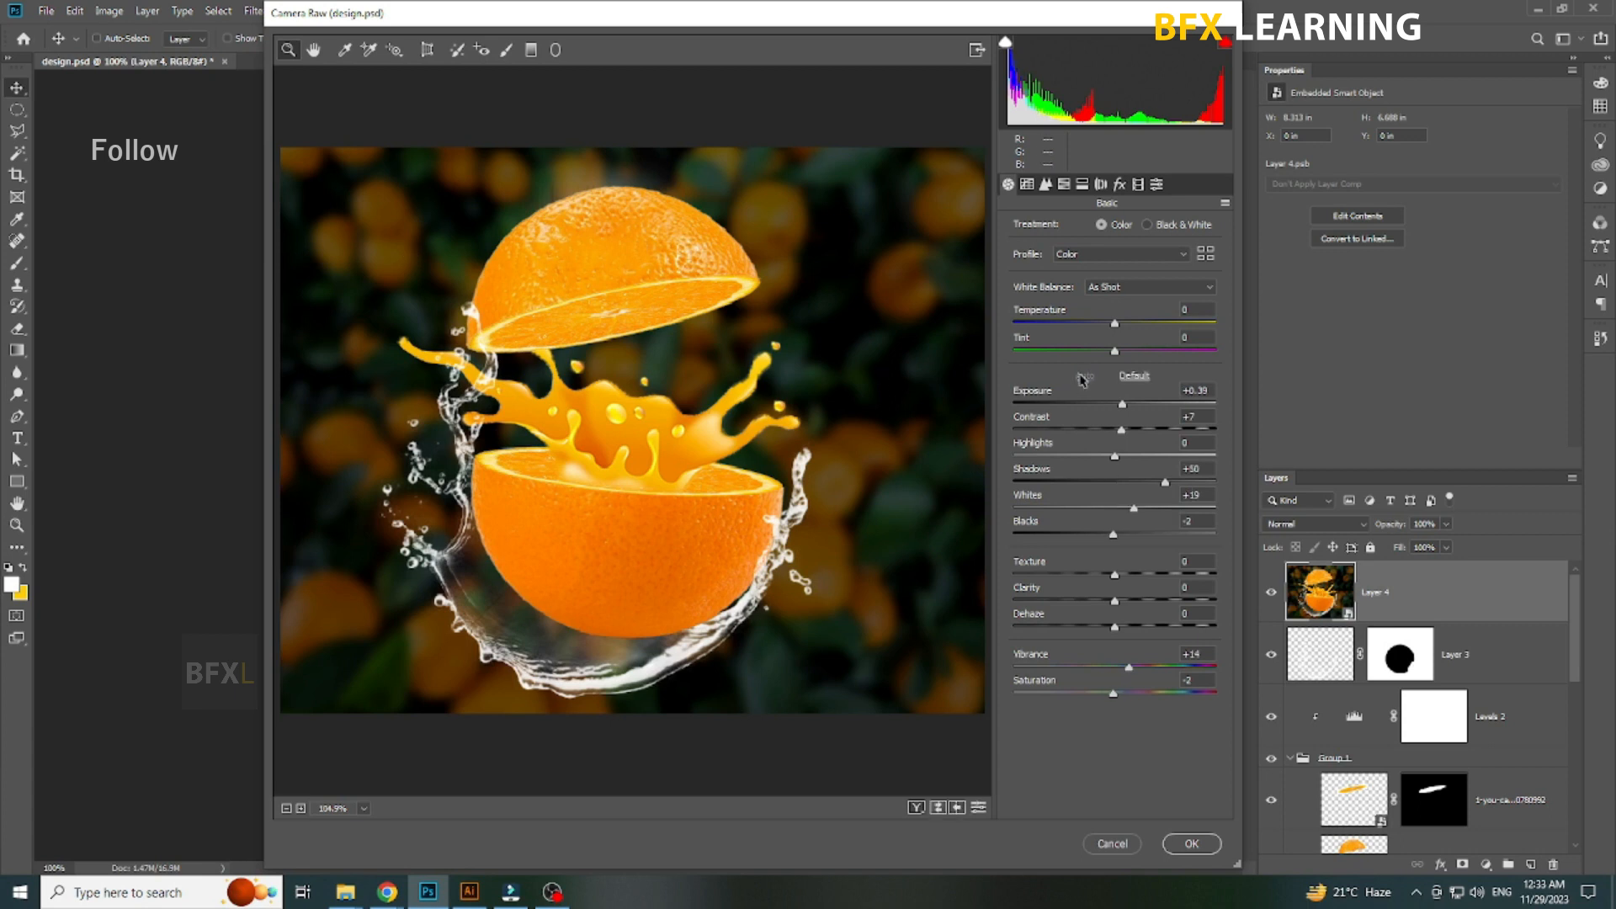
{"action": "mouse_move", "coordinate": [1123, 429]}
{"action": "left_mouse_down"}
{"action": "mouse_move", "coordinate": [1103, 433]}
{"action": "mouse_move", "coordinate": [1137, 431]}
{"action": "left_mouse_up"}
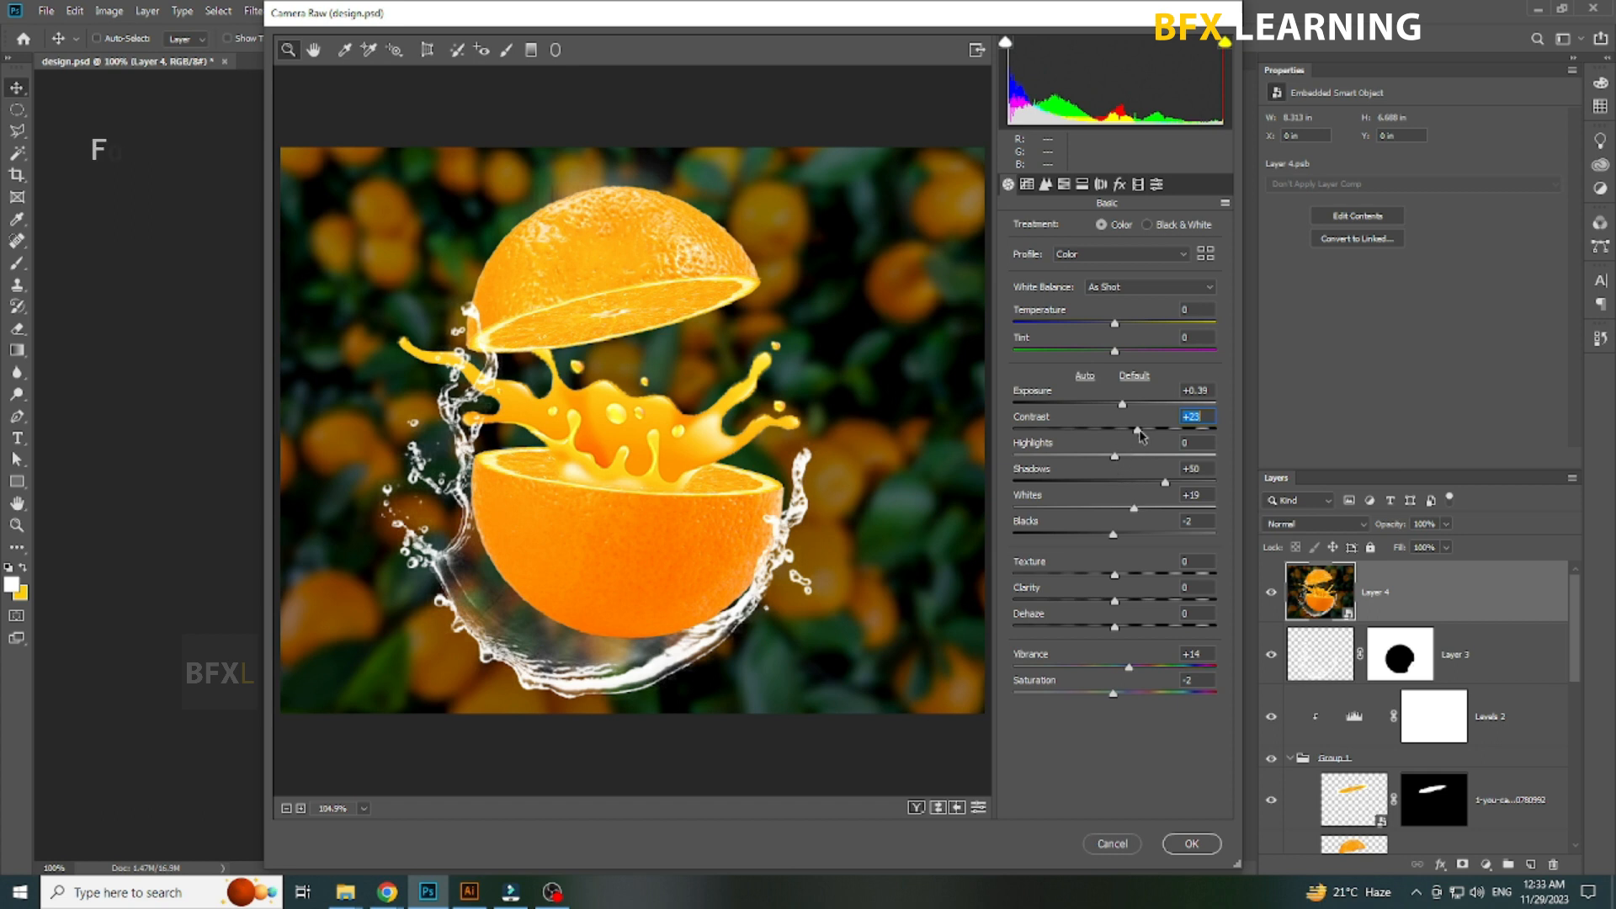
{"action": "left_click_drag", "start_coordinate": [1139, 430], "coordinate": [1144, 429]}
{"action": "left_click_drag", "start_coordinate": [1116, 457], "coordinate": [1093, 485]}
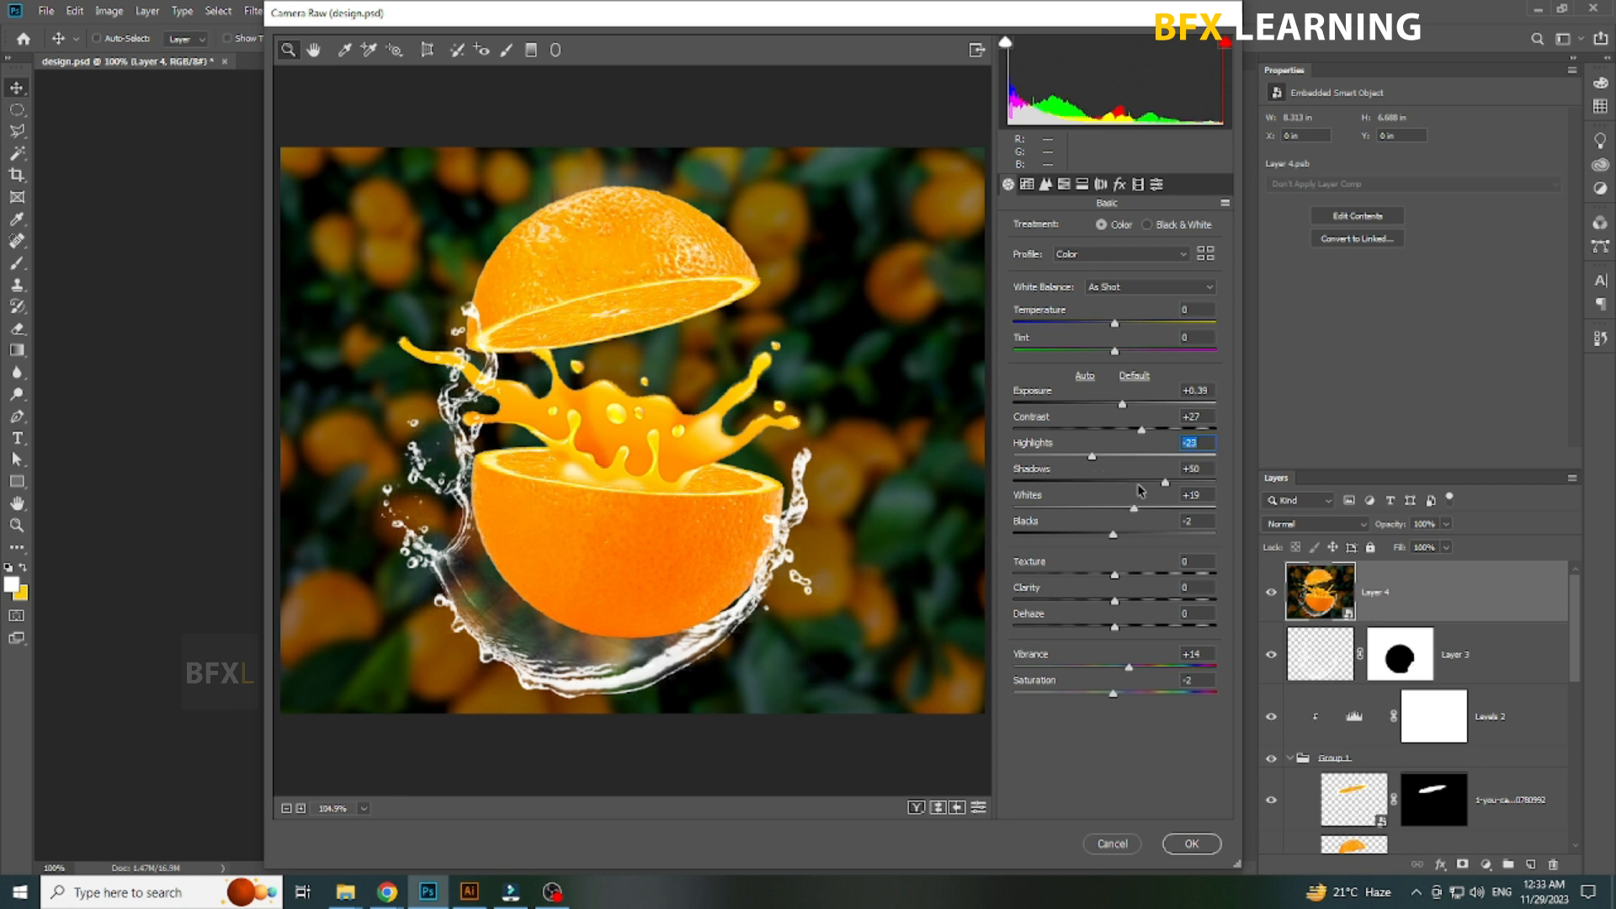
{"action": "left_click_drag", "start_coordinate": [1167, 484], "coordinate": [1143, 490]}
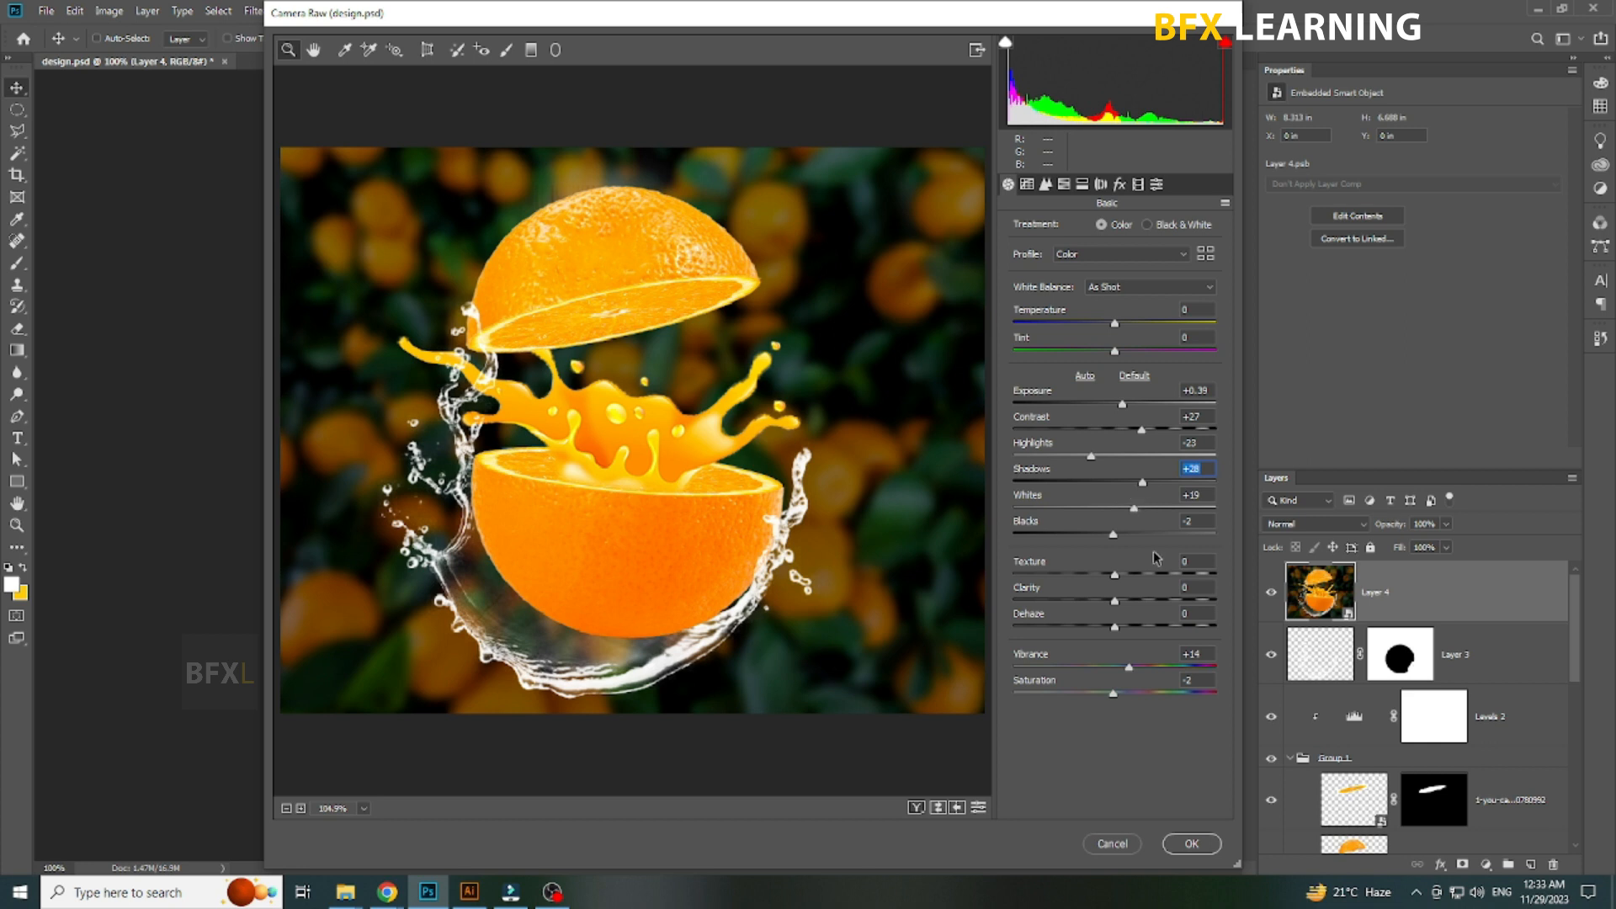
{"action": "left_click", "coordinate": [1215, 845]}
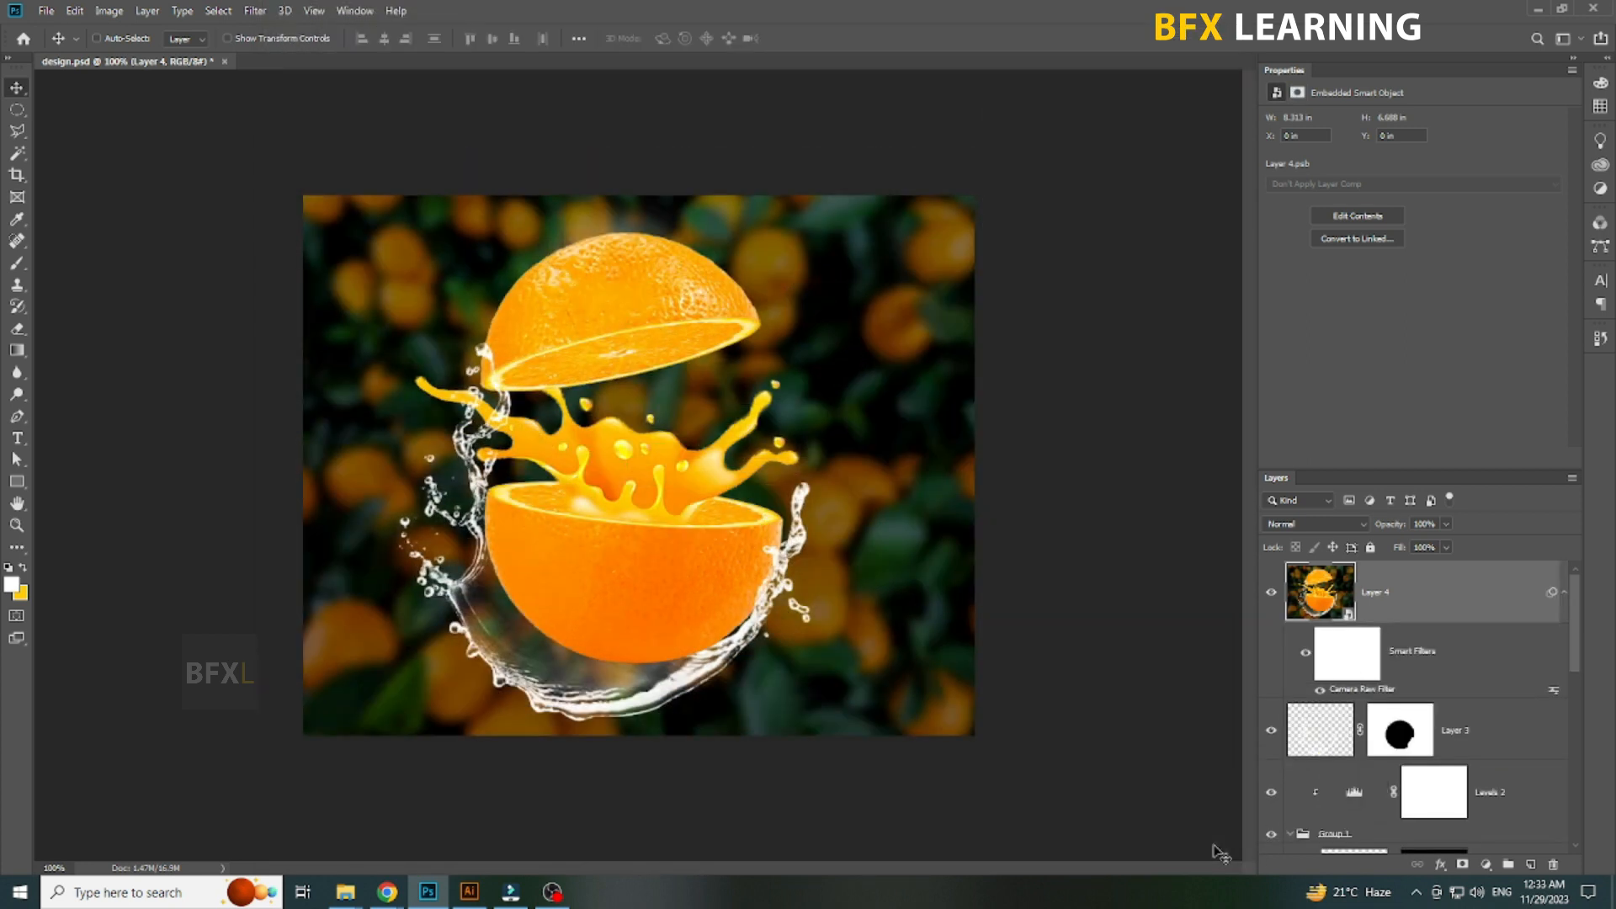
- Add a 50-300mm Zoom lens flare at 80% brightness to Layer 4, centered on the top orange half's right corner
{"action": "left_click", "coordinate": [257, 12]}
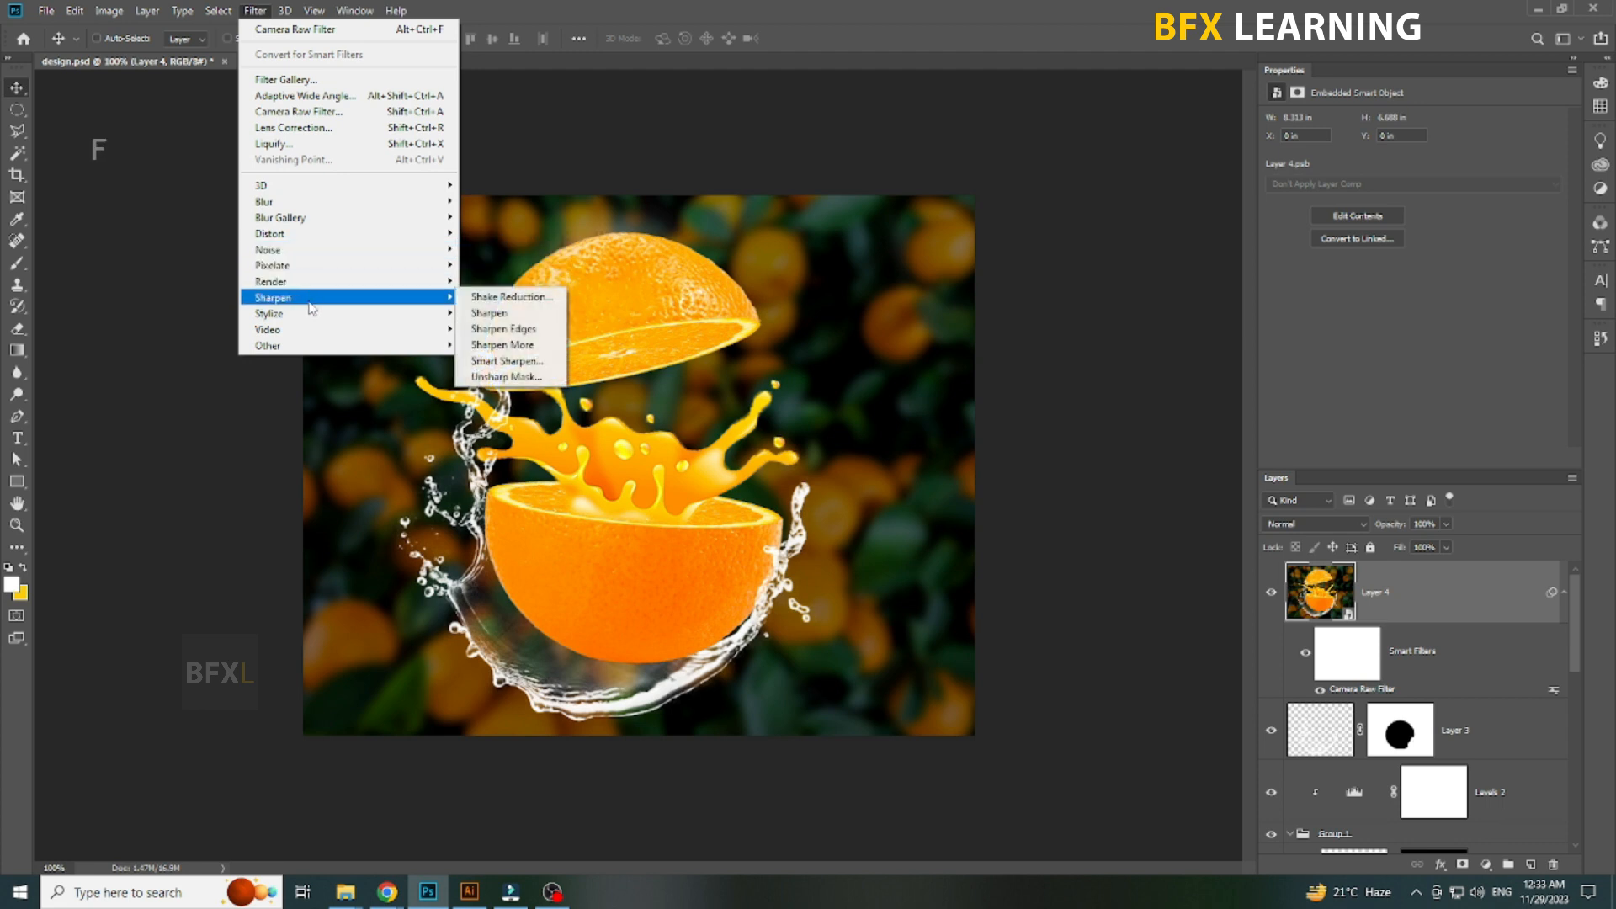
{"action": "mouse_move", "coordinate": [312, 289]}
{"action": "left_click", "coordinate": [505, 385]}
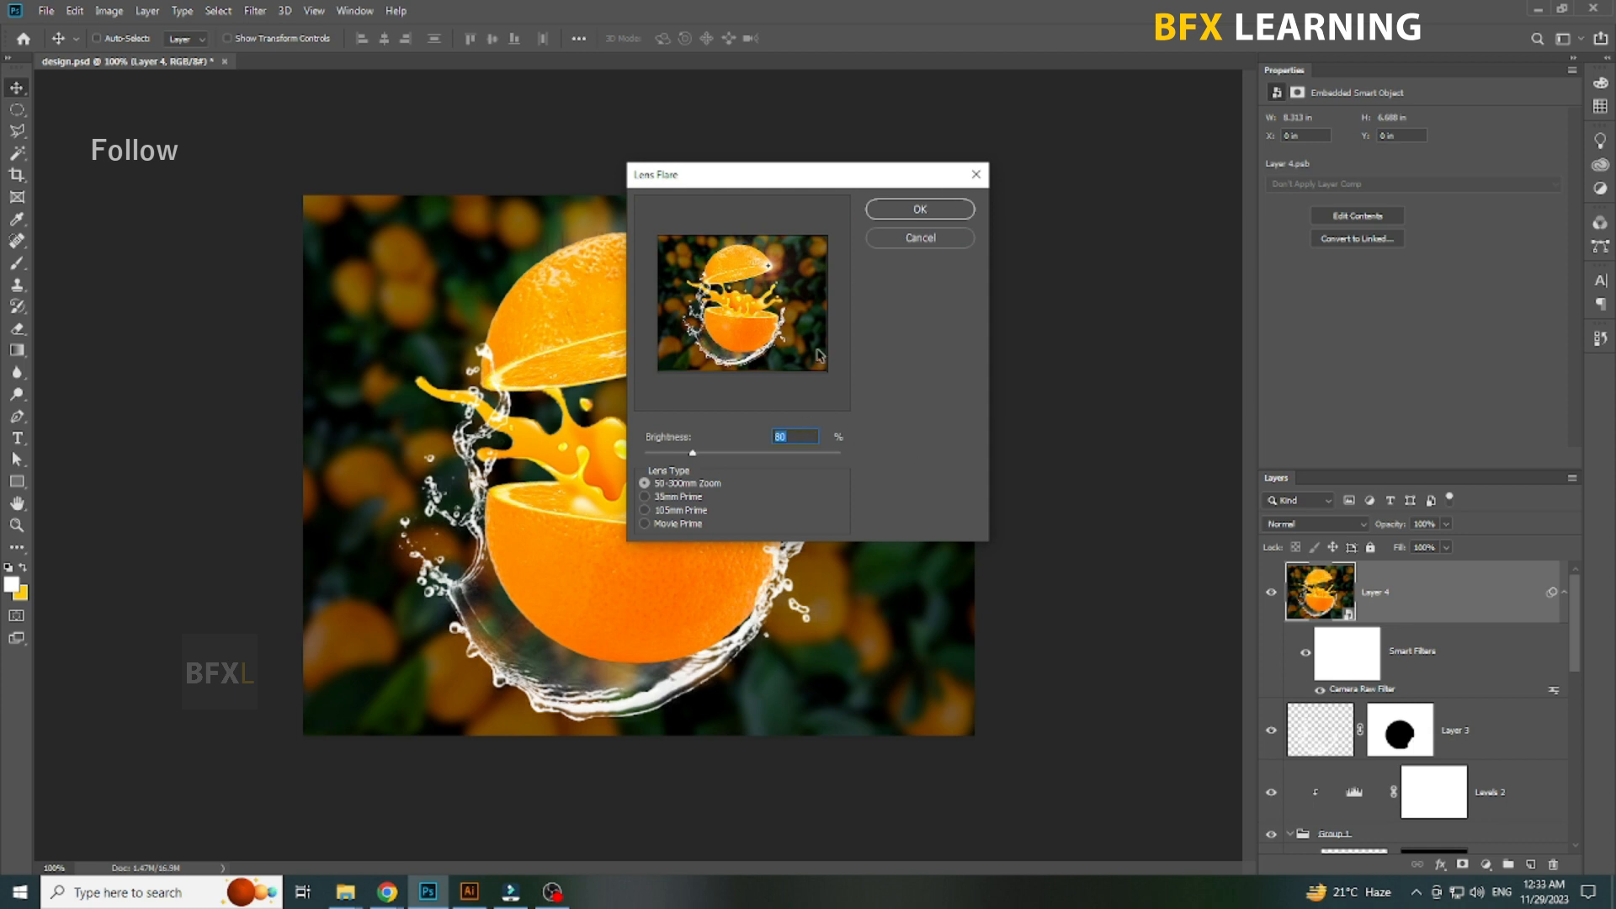
{"action": "left_click", "coordinate": [813, 436]}
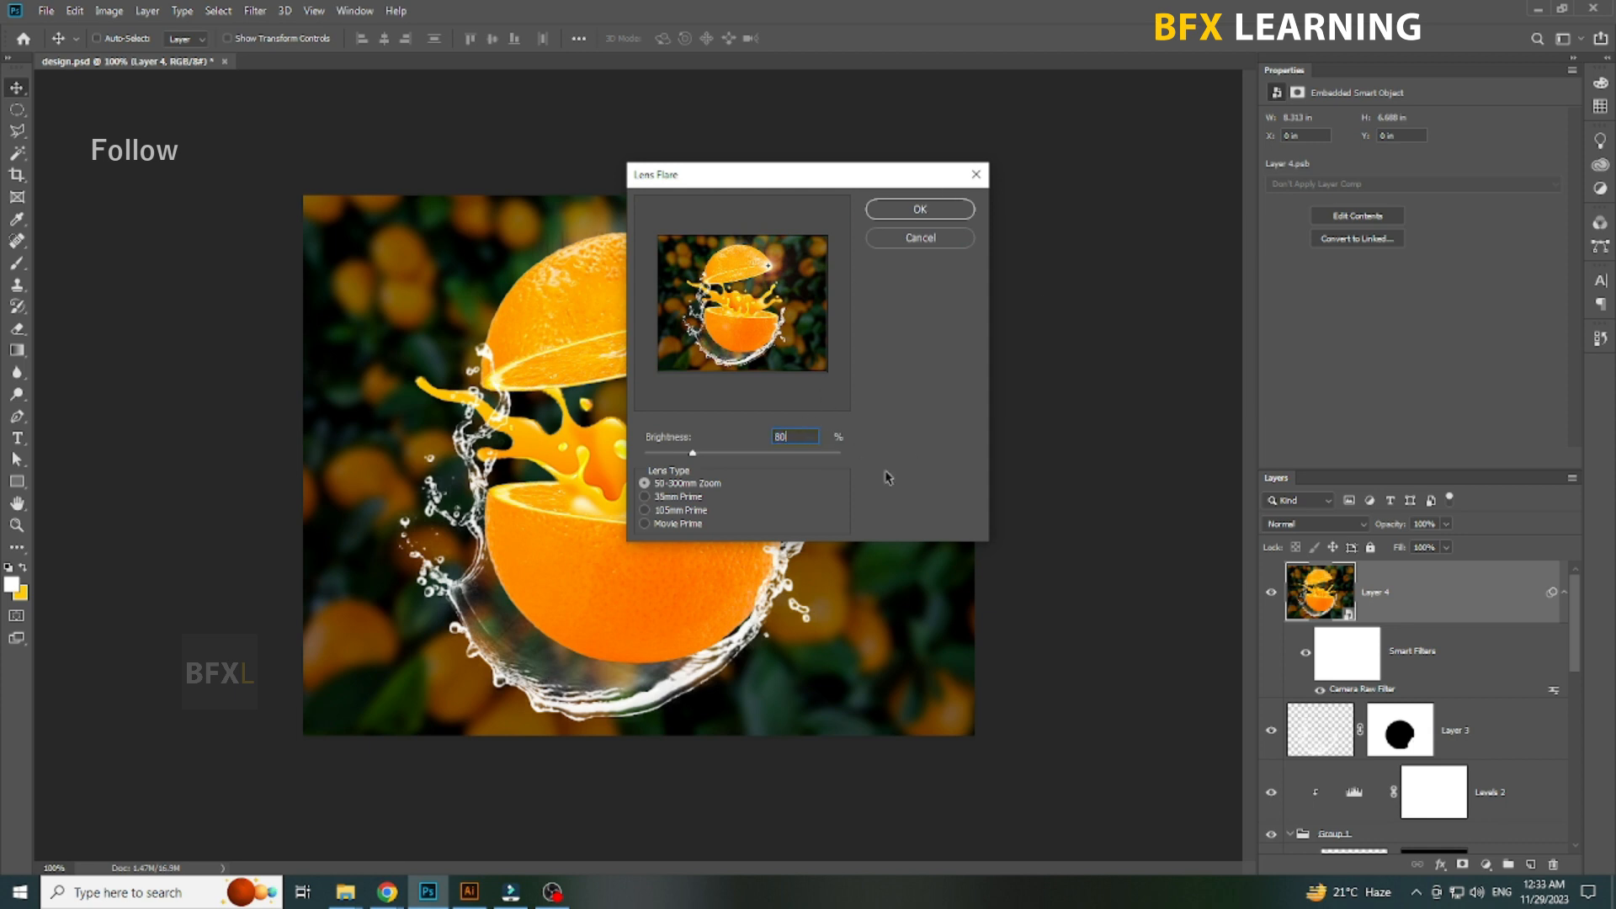
{"action": "left_click", "coordinate": [926, 210]}
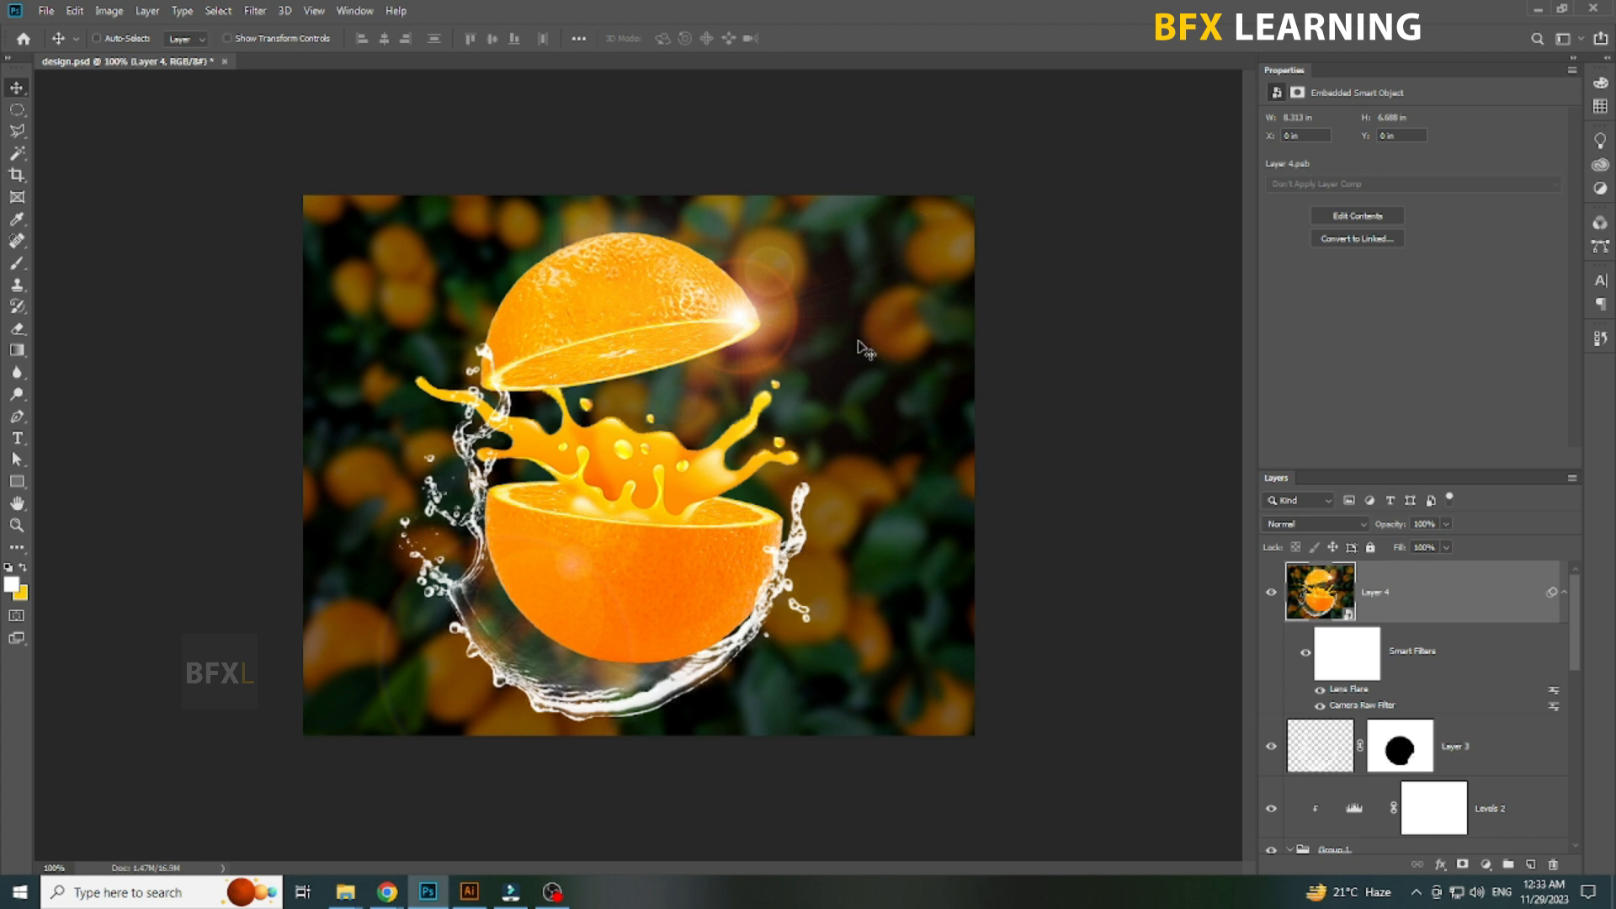
{"action": "right_click", "coordinate": [792, 349]}
{"action": "left_click", "coordinate": [808, 364]}
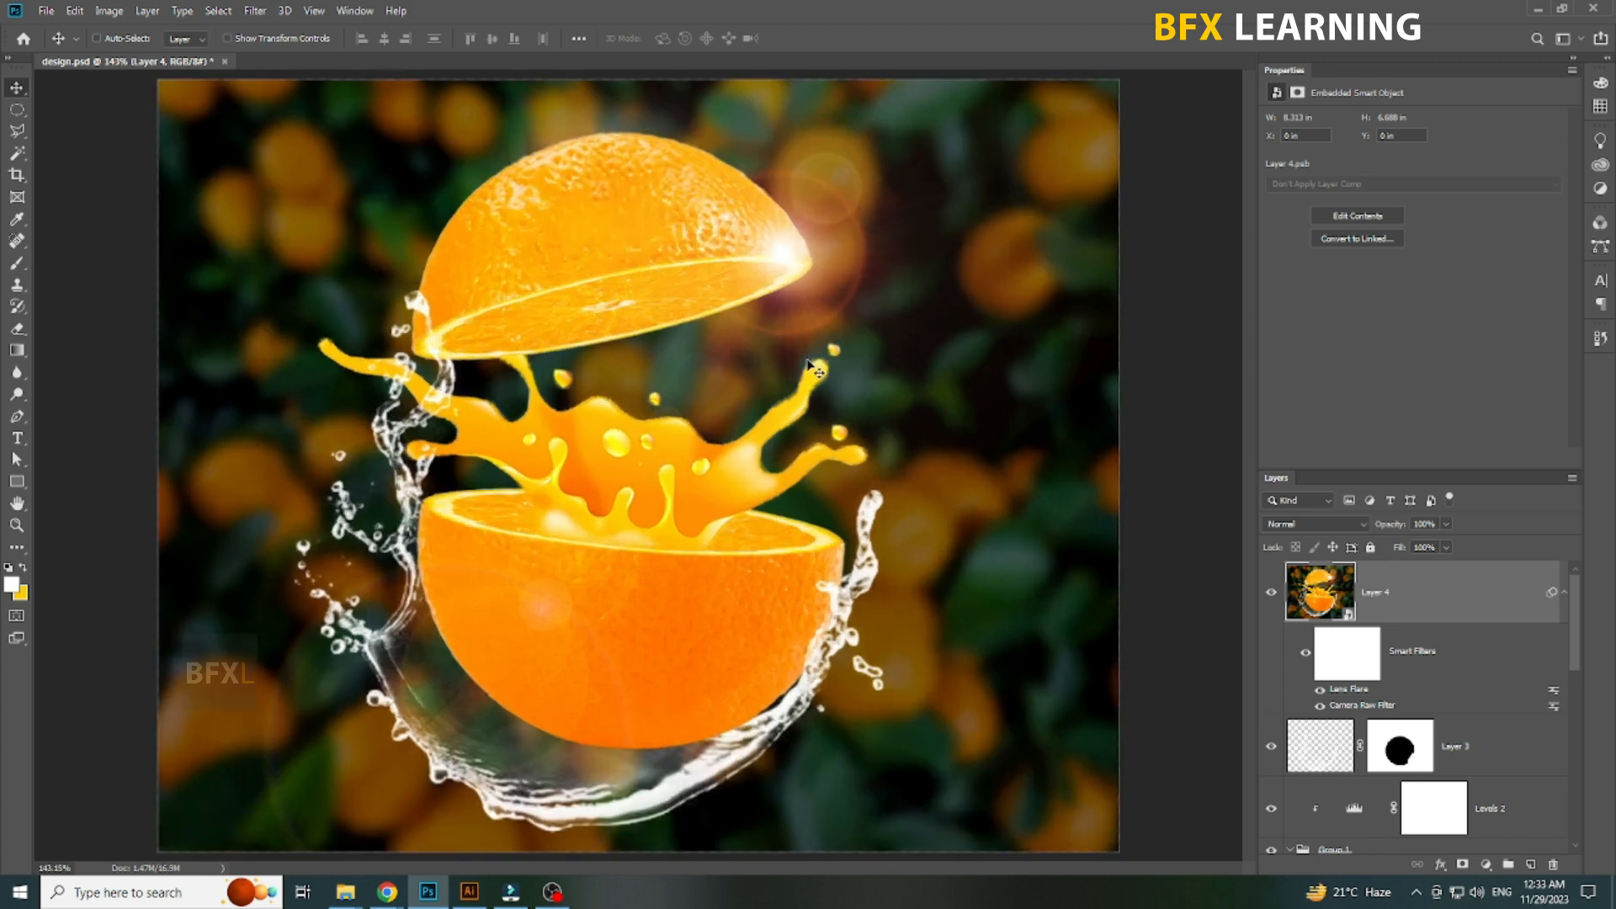